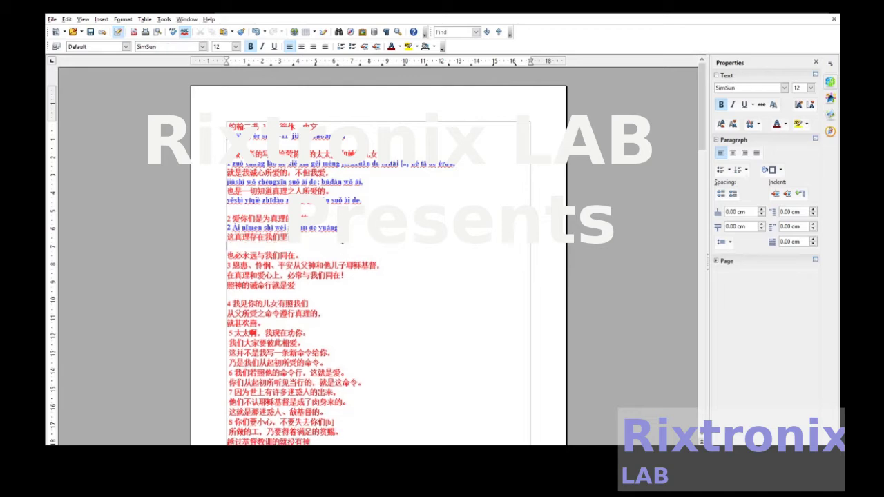
- Move the pinyin line "yě bì yǒngyuǎn yǔ wǒmen tóng zài" onto a new line below "也必永远与我们同在" in verse 2
scroll(342, 239, "down", 12)
scroll(342, 243, "down", 3)
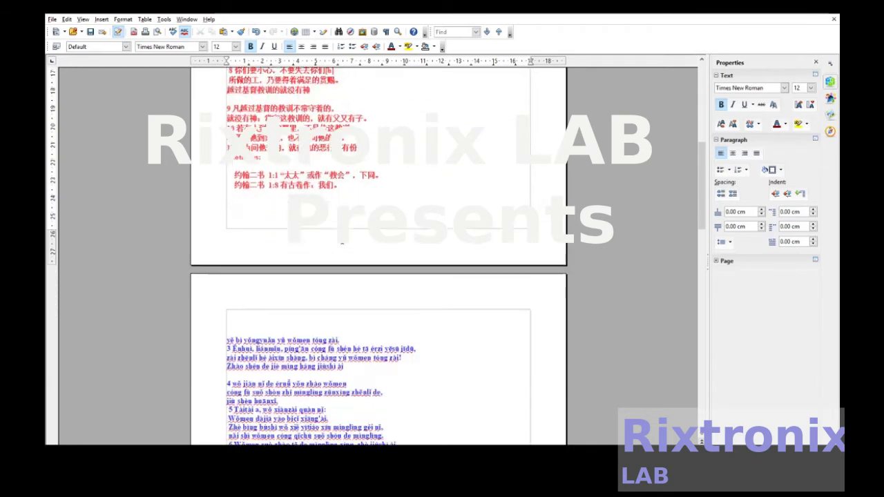
triple_click(379, 311)
key("ctrl+c")
key("Delete")
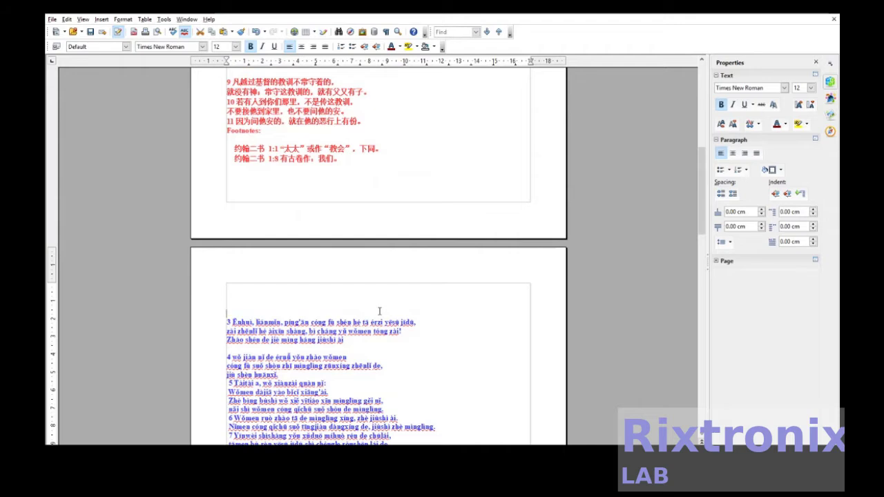
scroll(379, 311, "up", 5)
scroll(379, 311, "up", 10)
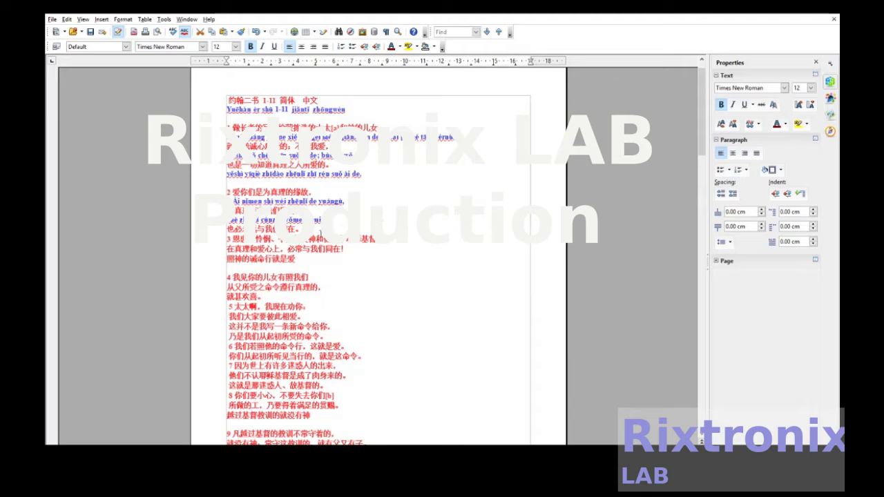
left_click(307, 223)
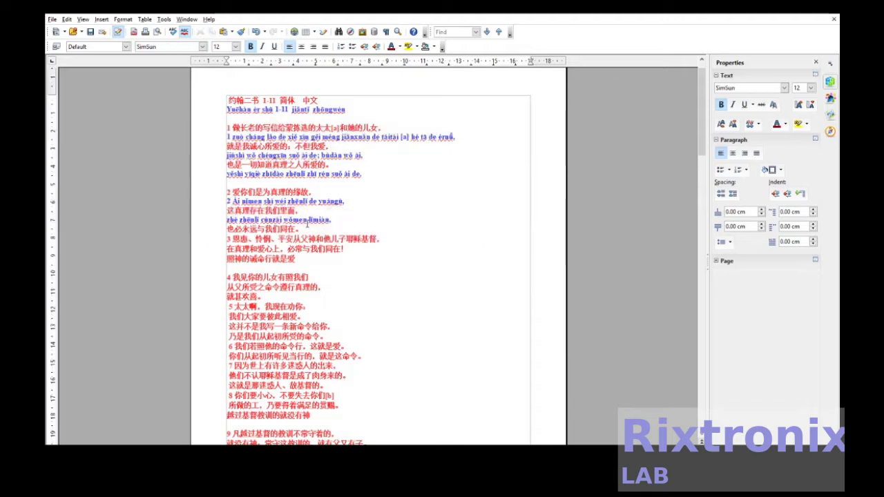
key("Return")
key("ctrl+v")
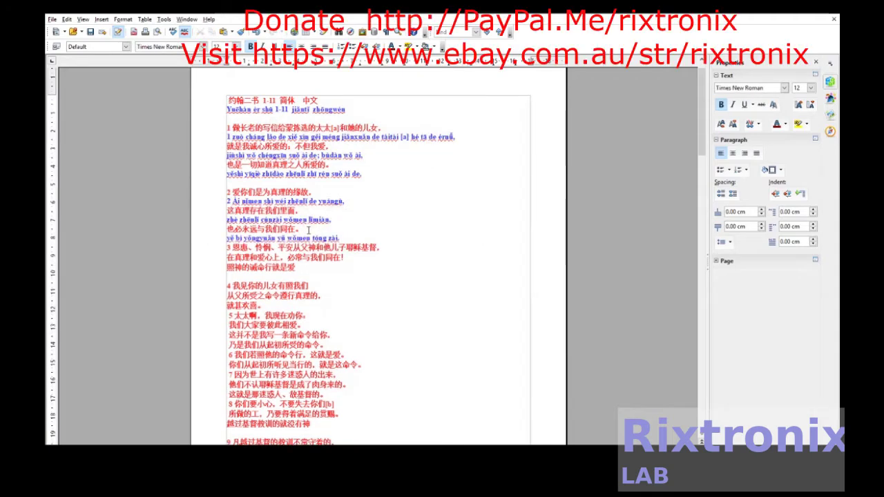
- Move the pinyin line starting "3 Ēnhuì, liánmǐn, píng'ān" onto a new line below the first Chinese line of verse 3
scroll(308, 230, "down", 10)
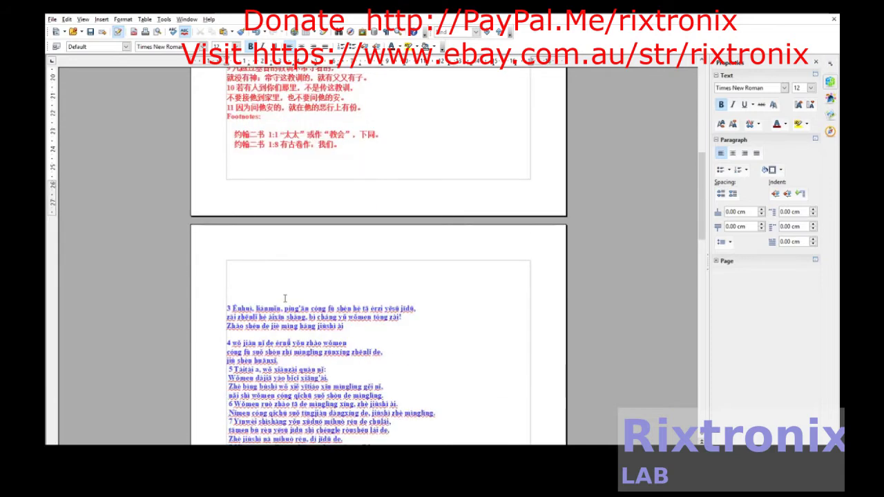
left_click(286, 307)
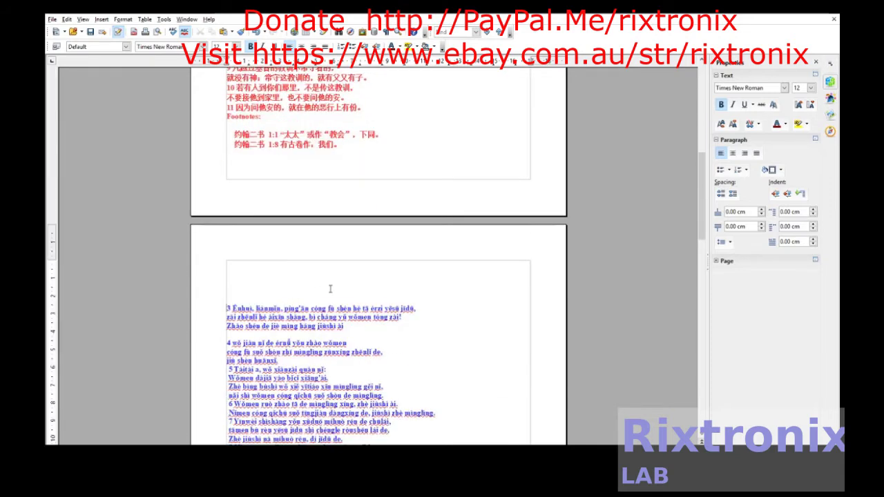
key("Home")
key("shift+End")
key("ctrl+x")
scroll(330, 289, "up", 3)
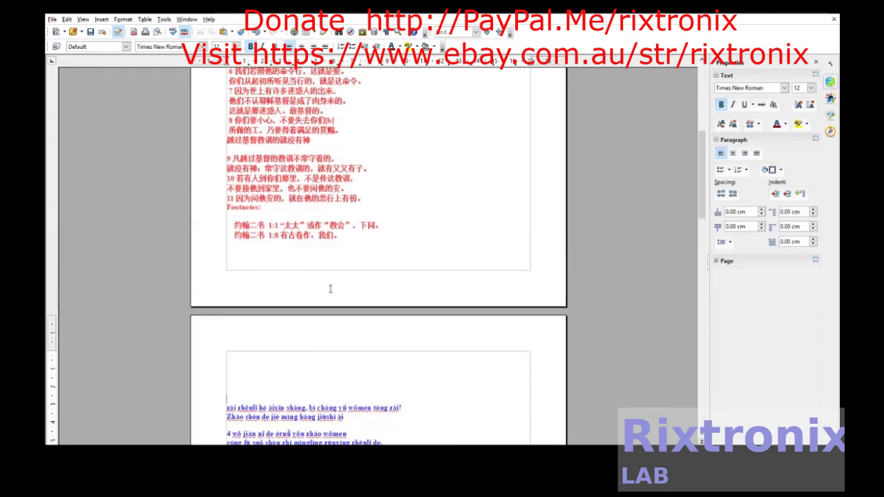
scroll(331, 289, "up", 6)
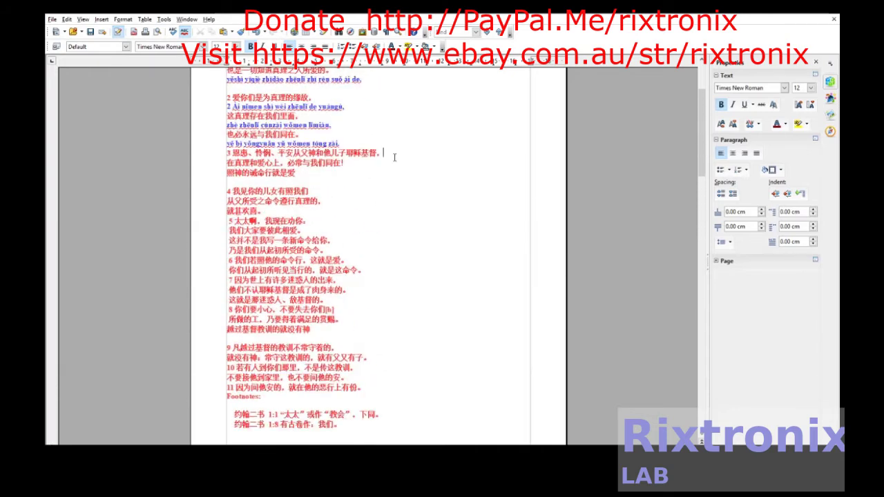
key("Return")
key("ctrl+v")
- Move the pinyin line "zài zhēnlǐ hé àixīn shàng, bì cháng yǔ wǒmen tóng zài!" below "在真理和爱心上,必常与我们同在!"
scroll(394, 157, "down", 7)
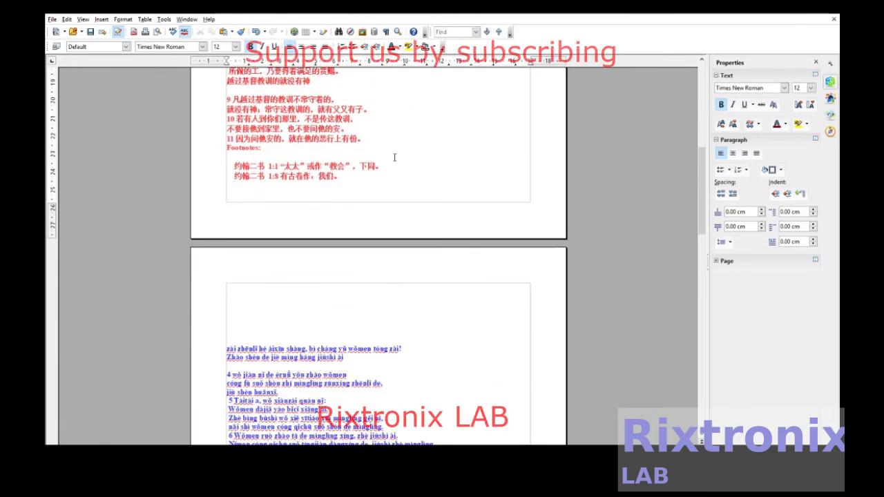
left_click(301, 348)
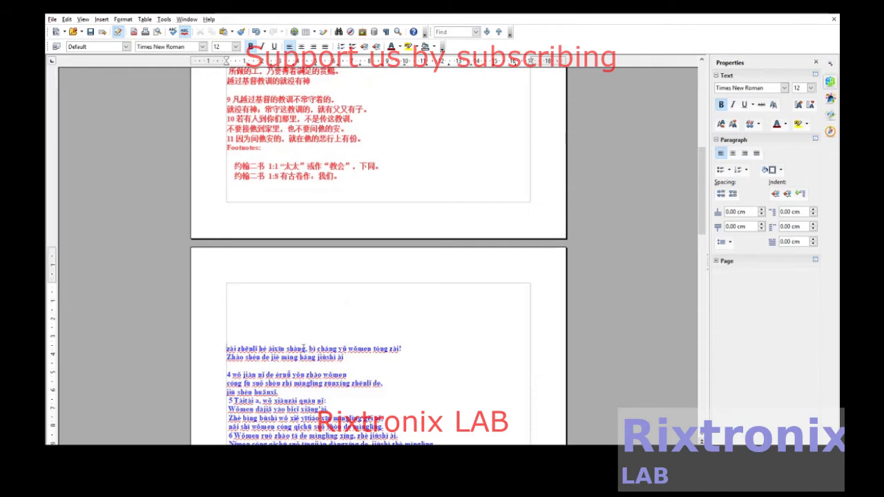
triple_click(303, 349)
key("ctrl+x")
scroll(303, 348, "up", 4)
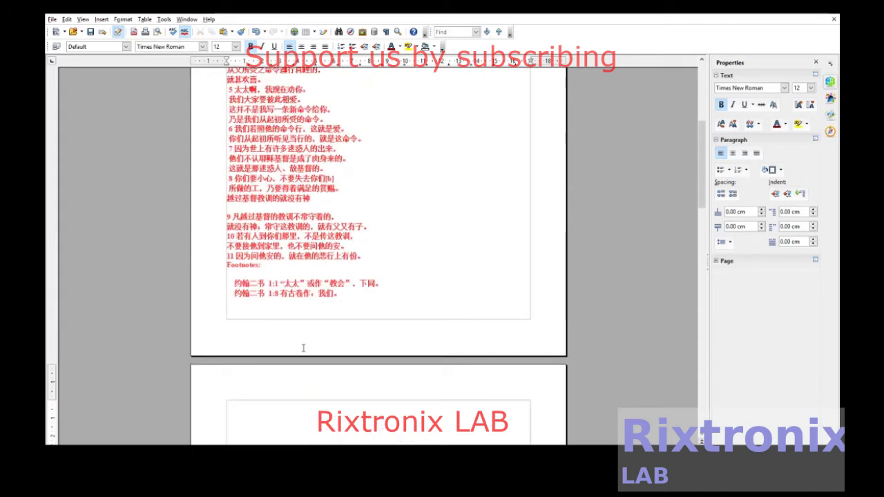
scroll(303, 348, "up", 4)
left_click(356, 149)
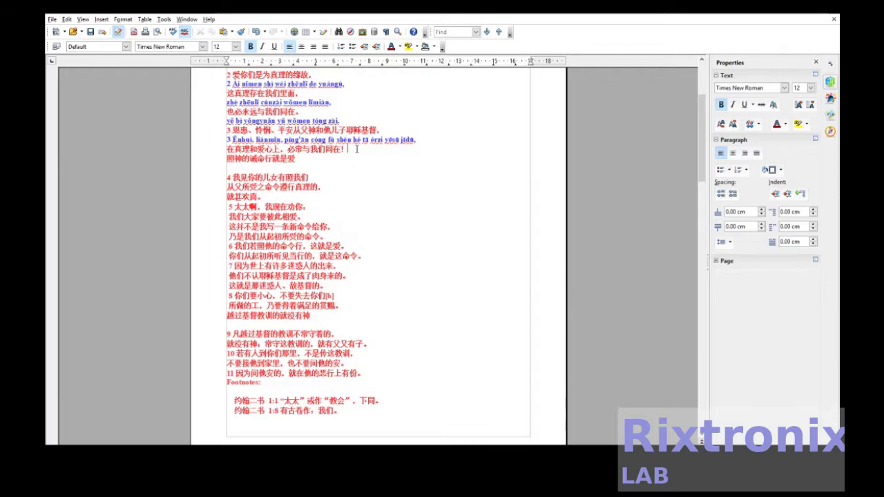
key("Return")
key("ctrl+v")
- Move "Zhào shén de jiè mìng háng jiùshì ài" below "照神的诫命行就是爱" and add a blank line before verse 4
scroll(356, 152, "down", 12)
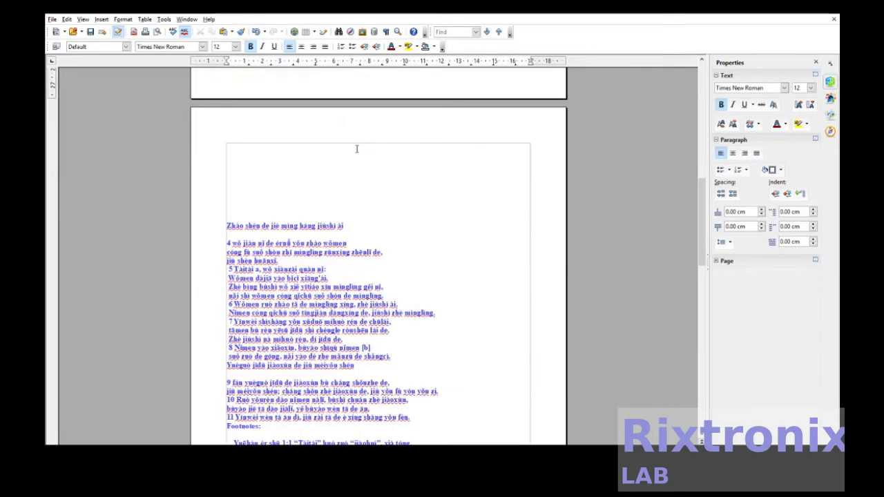
left_click(262, 225)
triple_click(262, 225)
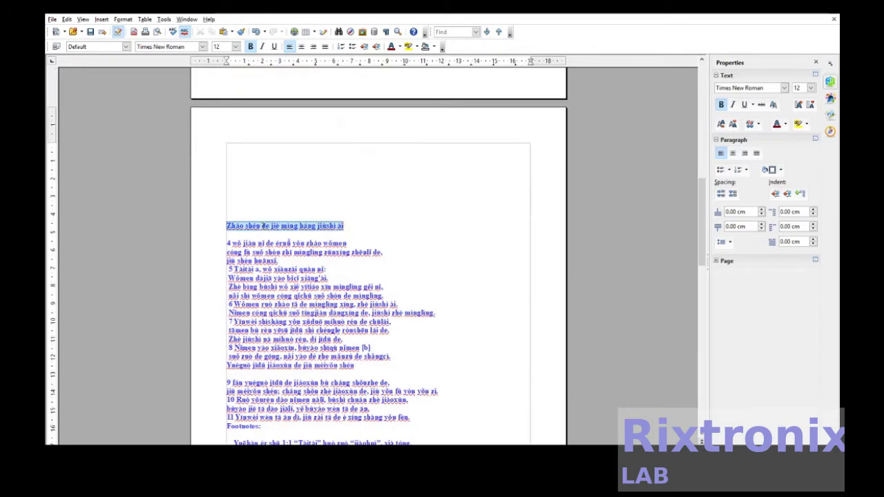
key("ctrl+x")
scroll(263, 226, "up", 4)
scroll(263, 226, "up", 8)
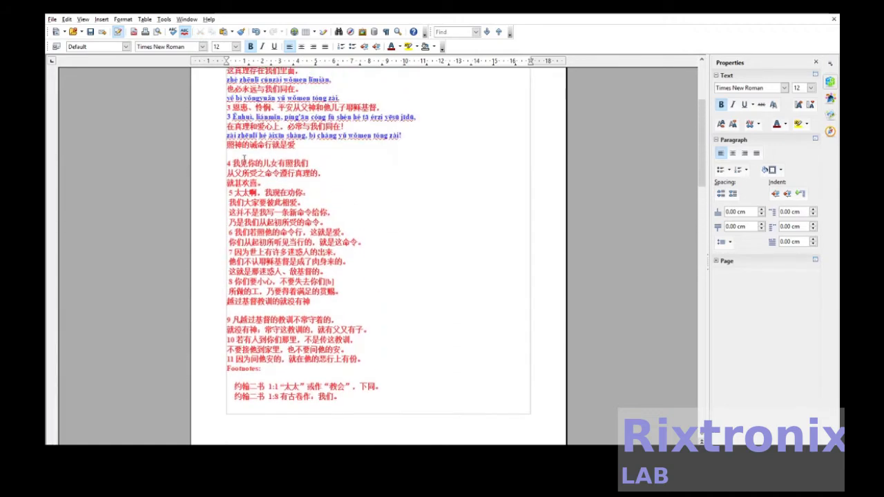
left_click(244, 154)
key("ctrl+v")
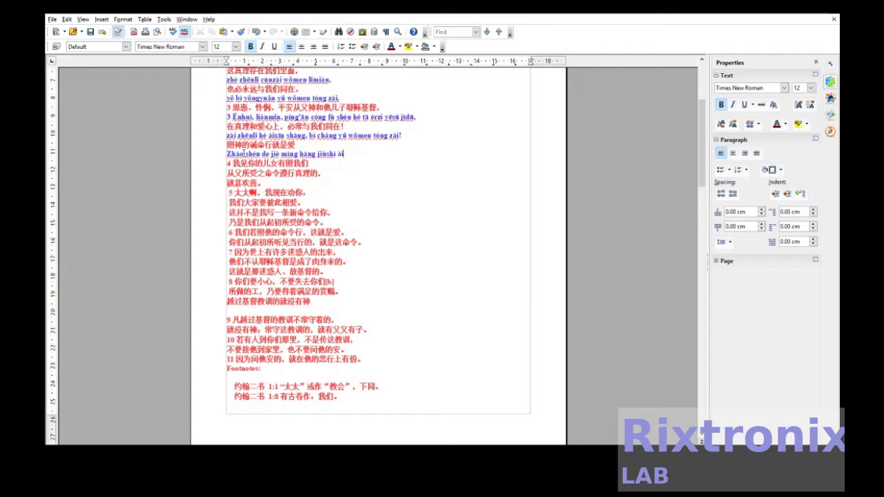
key("Return")
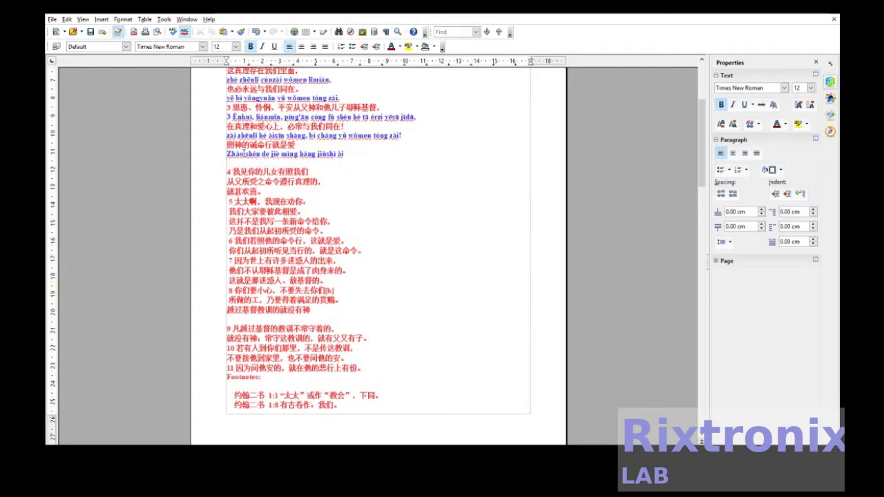
- Move the pinyin line "4 wǒ jiàn nǐ de érnǚ yǒu zhào wǒmen" onto a new line below "4 我见你的儿女有照我们"
scroll(517, 197, "down", 8)
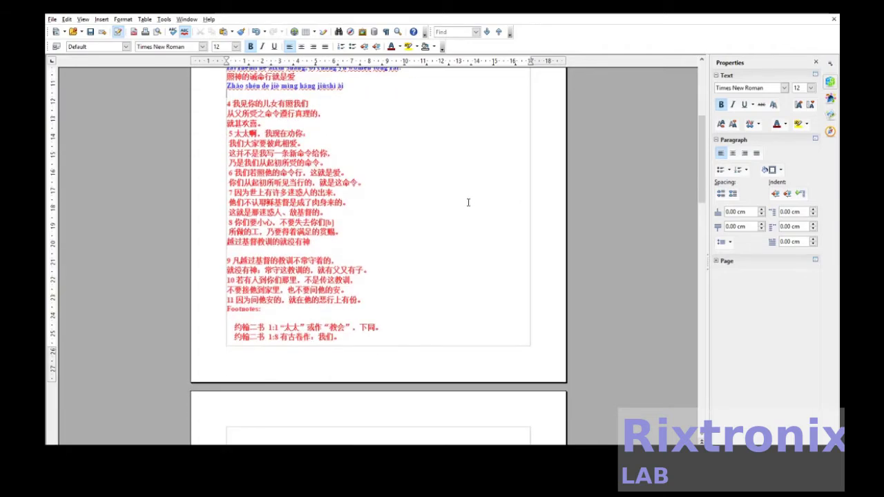
left_click(388, 339)
key("shift+End")
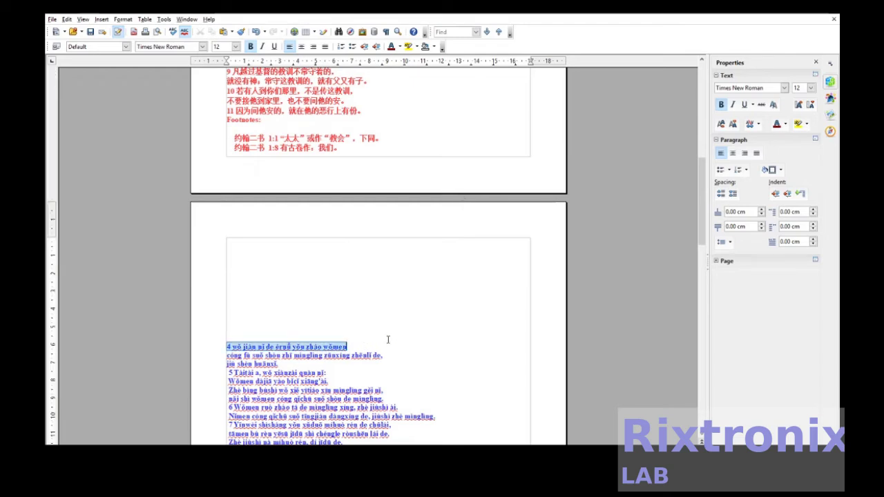
key("ctrl+x")
scroll(388, 340, "up", 8)
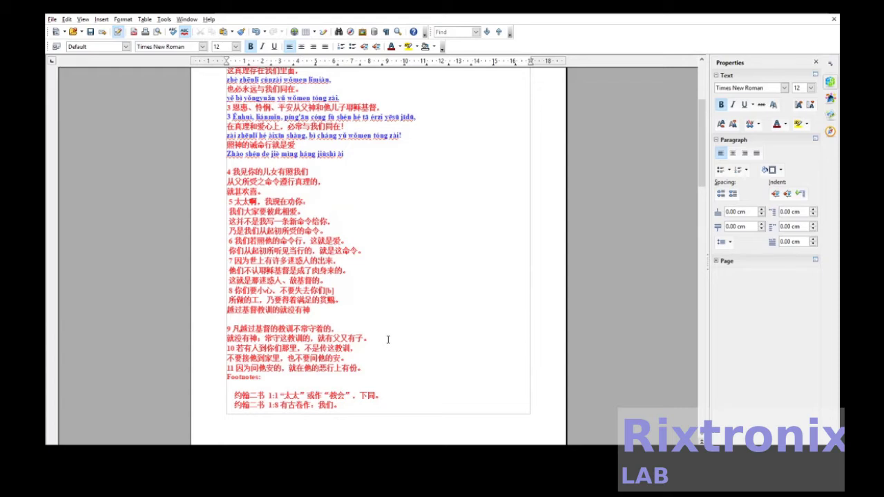
key("Return")
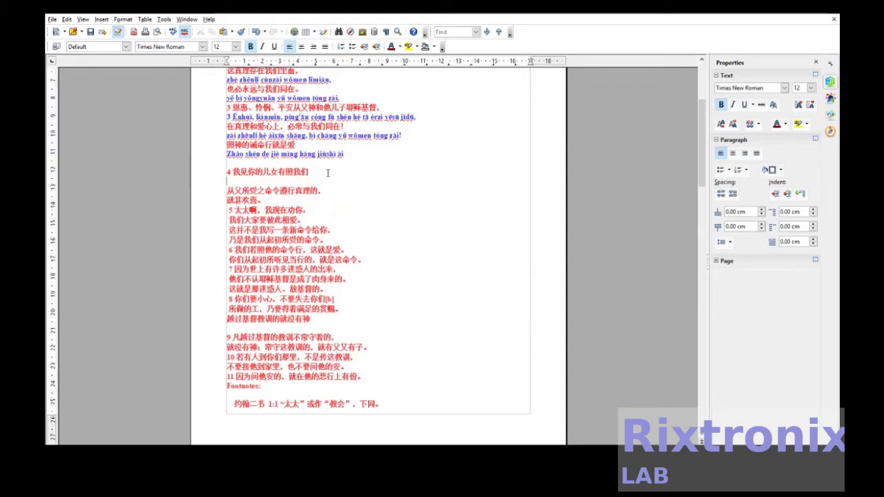
key("ctrl+v")
- Move the pinyin line "cóng fù suǒ shòu zhī mìnglìng zūnxíng zhēnlǐ de" onto a new line below "从父所受之命令遵行真理的"
scroll(328, 173, "down", 5)
scroll(328, 173, "down", 3)
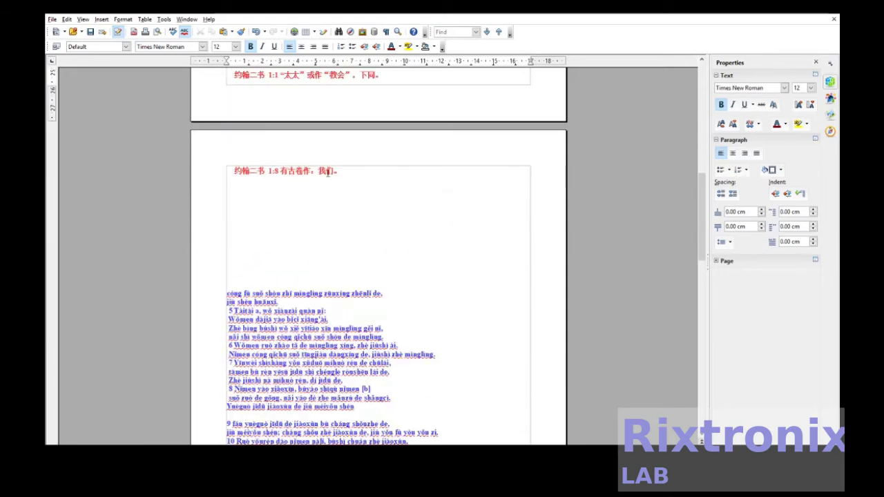
left_click(296, 294)
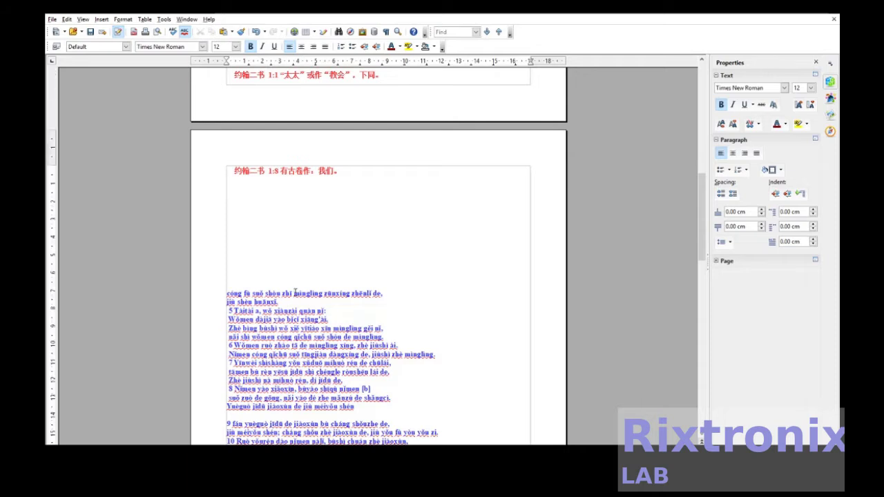
triple_click(296, 294)
key("ctrl+x")
scroll(295, 290, "up", 7)
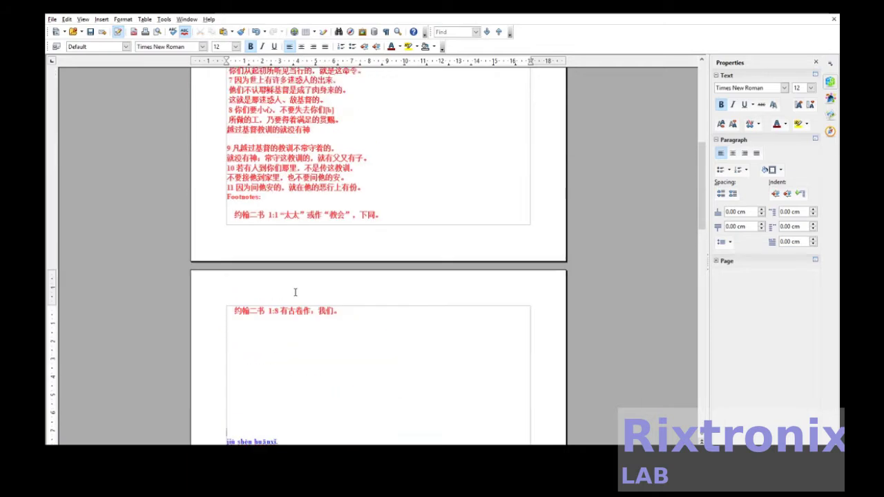
scroll(297, 289, "up", 1)
left_click(325, 167)
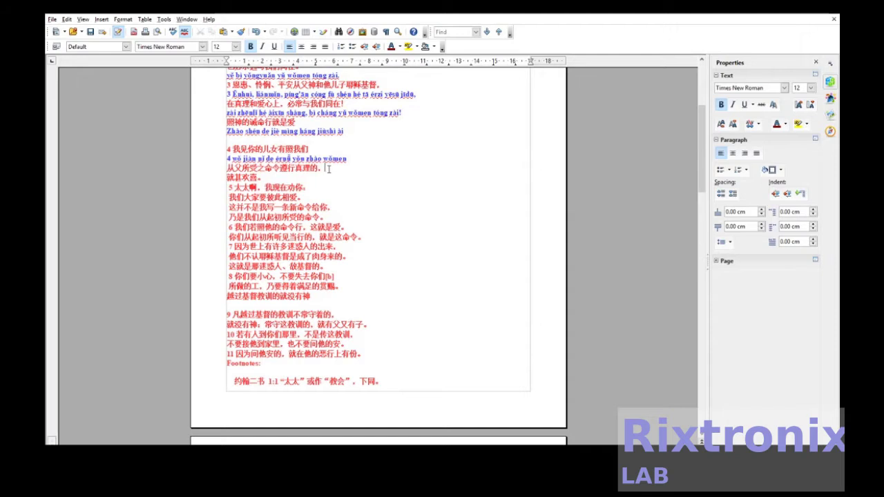
key("Return")
key("ctrl+v")
- Move the pinyin line "jiù shèn huānxǐ" onto a new line below "就甚欢喜" in verse 4
scroll(329, 168, "down", 4)
scroll(329, 169, "down", 8)
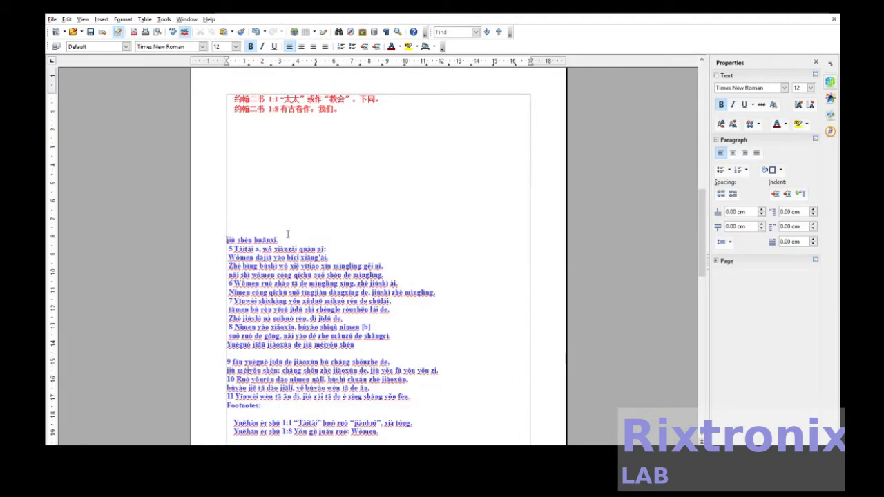
key("shift+End")
key("ctrl+x")
scroll(288, 234, "up", 10)
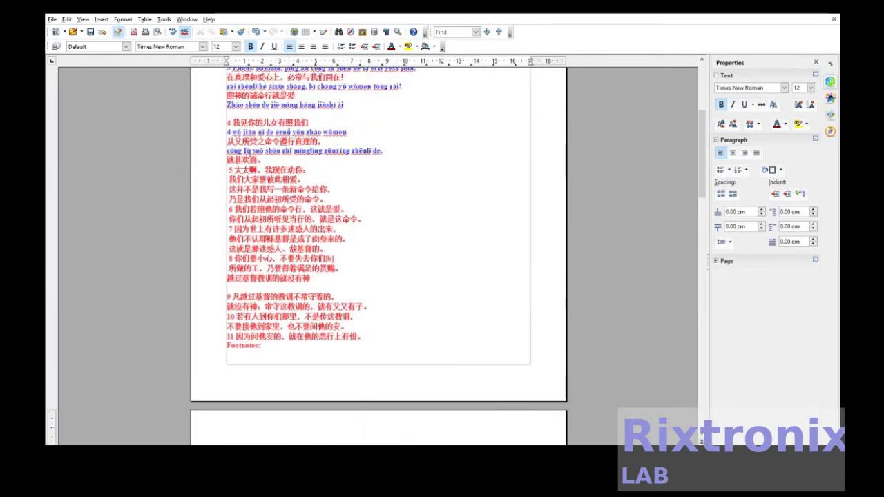
left_click(265, 159)
key("Return")
key("ctrl+v")
- Move the pinyin line "5 Tàitài a, wǒ xiànzài quàn nǐ" onto a new line below "5 太太啊,我现在劝你"
scroll(265, 159, "down", 11)
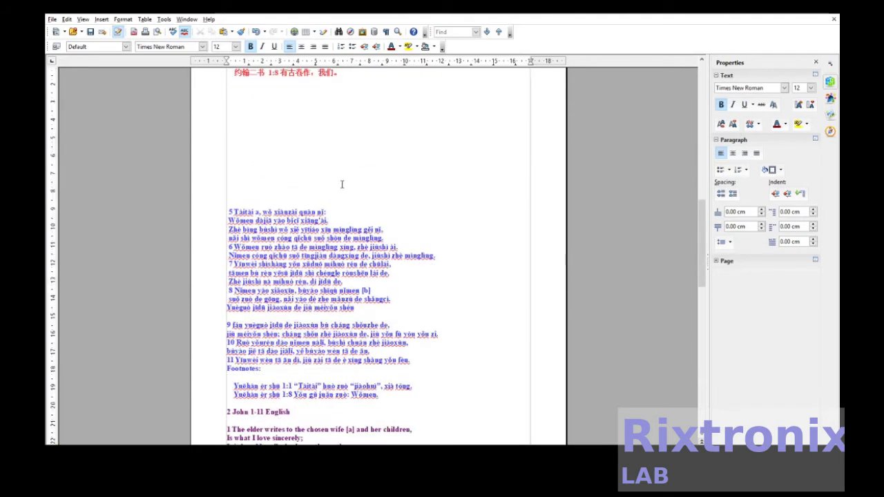
key("shift+End")
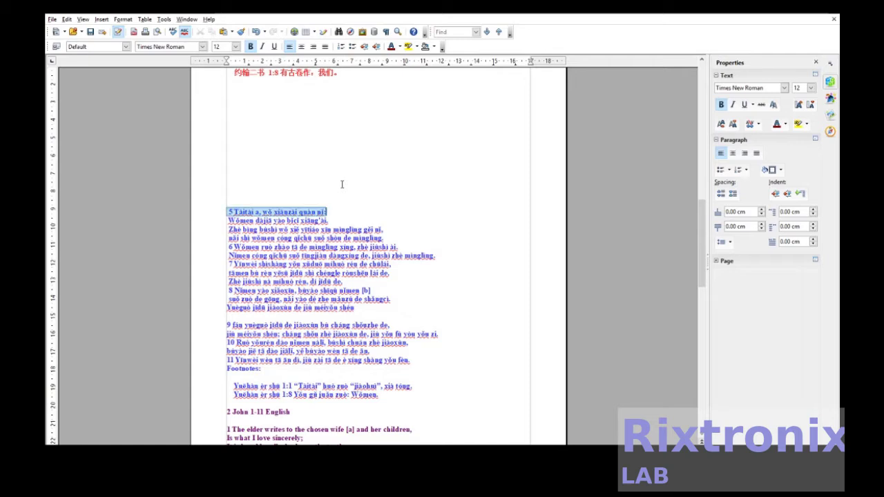
key("ctrl+x")
scroll(342, 184, "up", 3)
scroll(342, 185, "up", 7)
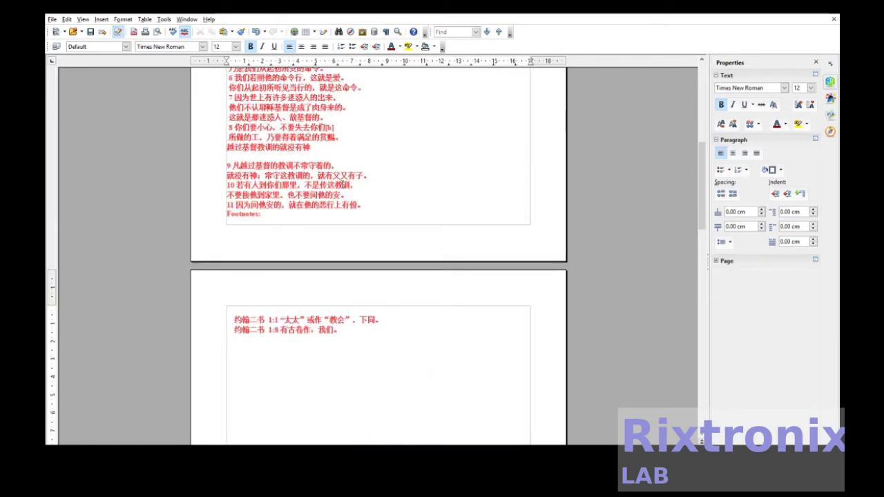
left_click(334, 155)
key("Return")
key("ctrl+v")
- Move the pinyin line "Wǒmen dàjiā yào bǐcǐ xiāng'ài" onto a new line below "我们大家要彼此相爱" in verse 5
scroll(334, 155, "down", 7)
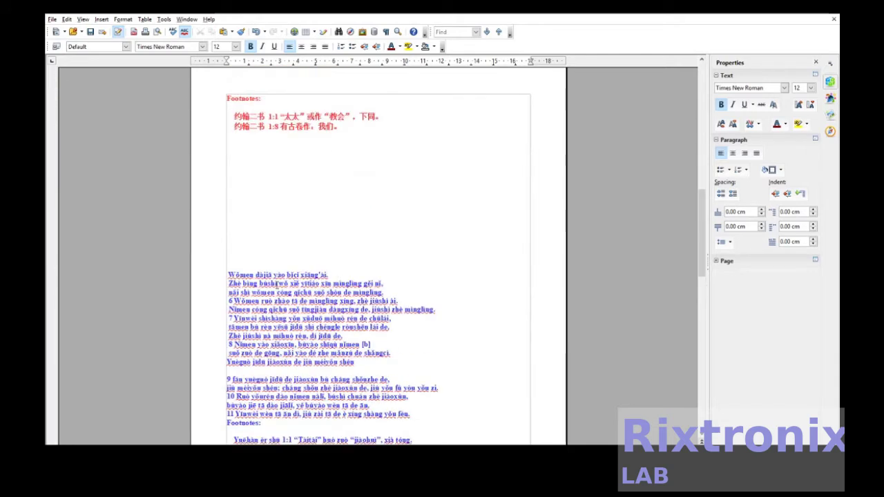
left_click(289, 269)
triple_click(289, 269)
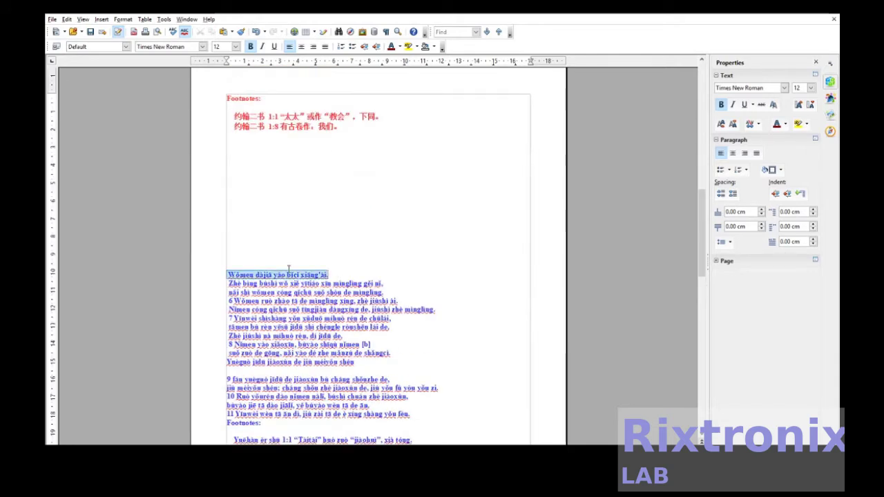
key("ctrl+x")
scroll(289, 269, "up", 8)
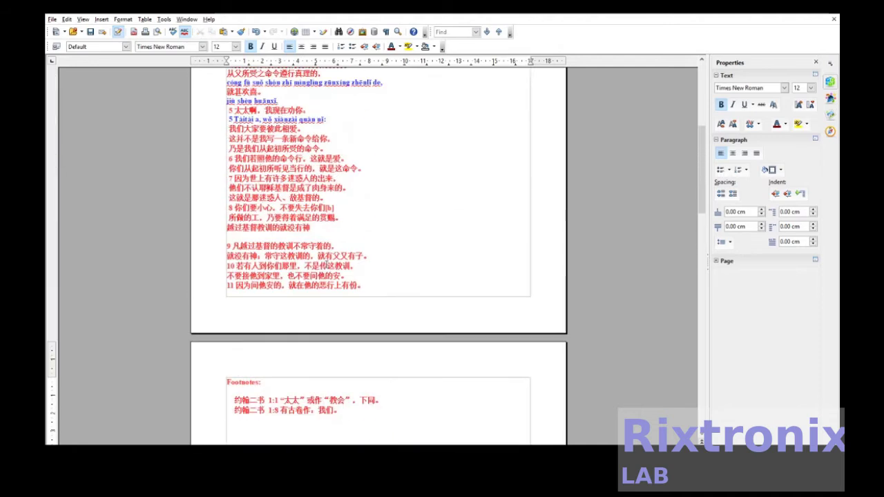
key("ctrl+v")
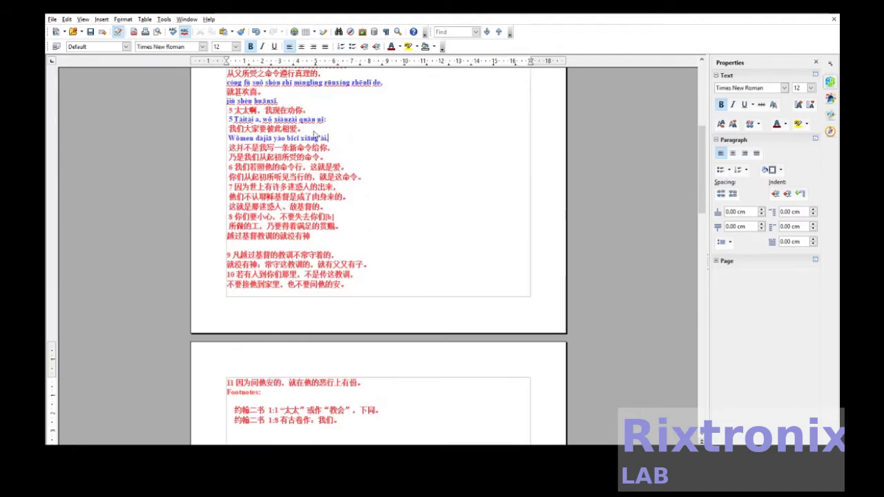
- Move the pinyin line "Zhè bìng bùshì wǒ xiě yītiáo xīn mìnglìng gěi nǐ" onto a new line below "这并不是我写一条新命令给你"
scroll(243, 262, "down", 9)
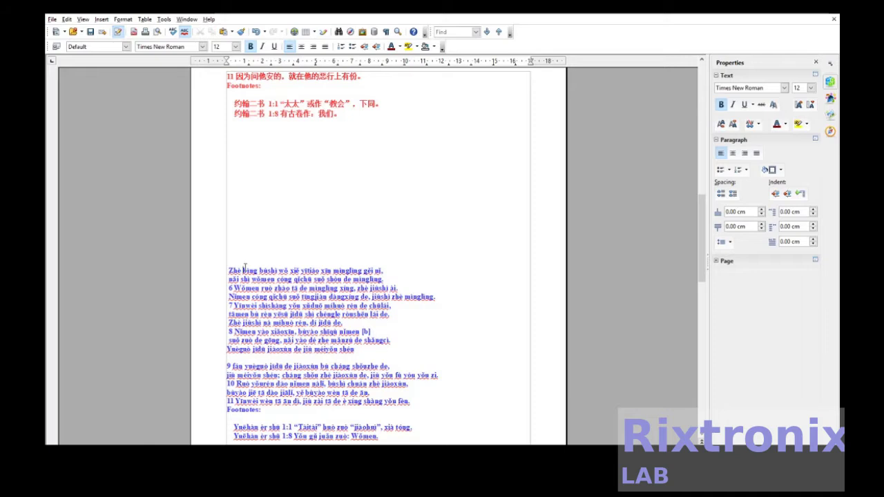
triple_click(246, 268)
key("ctrl+x")
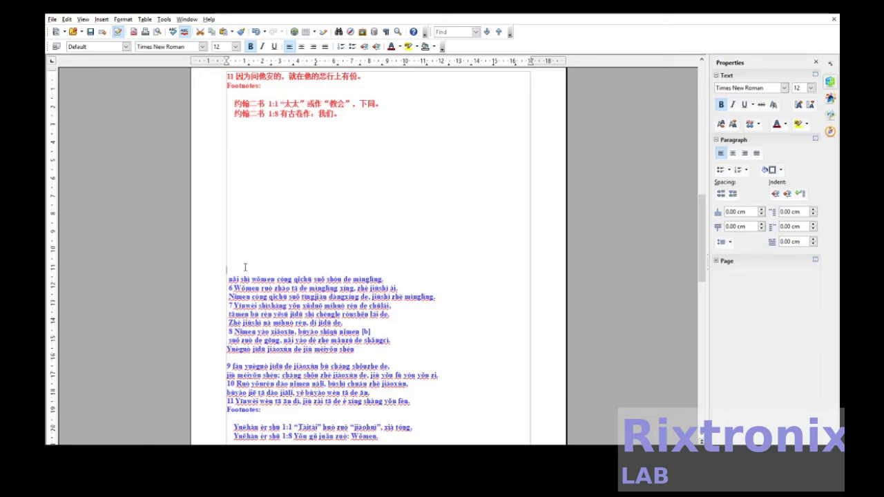
scroll(244, 267, "up", 9)
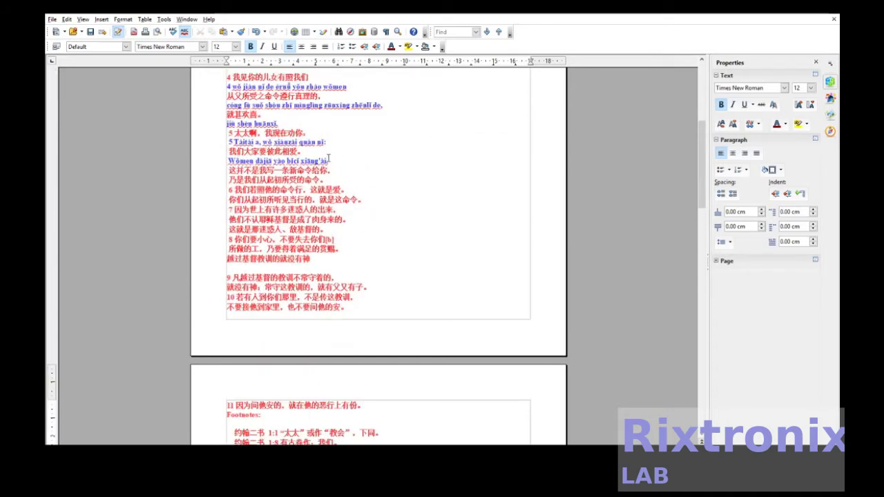
key("Return")
key("ctrl+v")
- Move the pinyin line "nǎi shì wǒmen cóng qǐchū suǒ shòu de mìnglìng" onto a new line below "乃是我们从起初所受的命令"
scroll(336, 173, "down", 6)
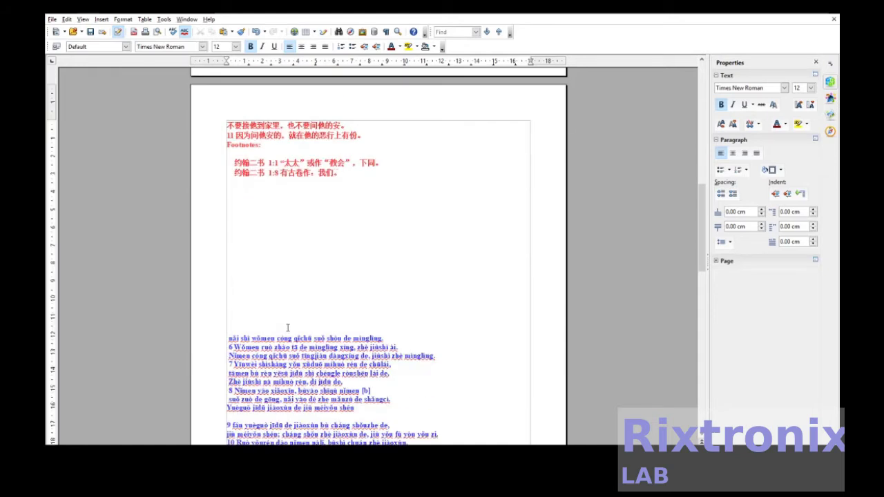
key("shift+End")
key("ctrl+x")
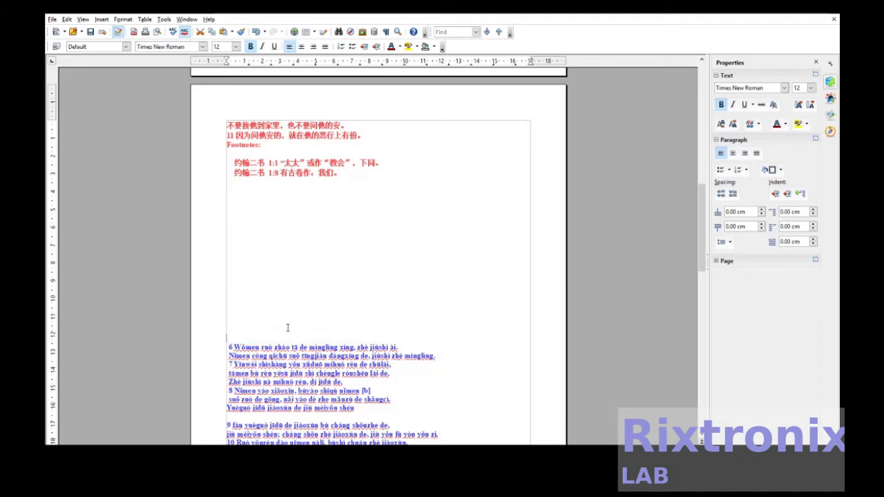
scroll(288, 328, "up", 8)
scroll(288, 327, "up", 1)
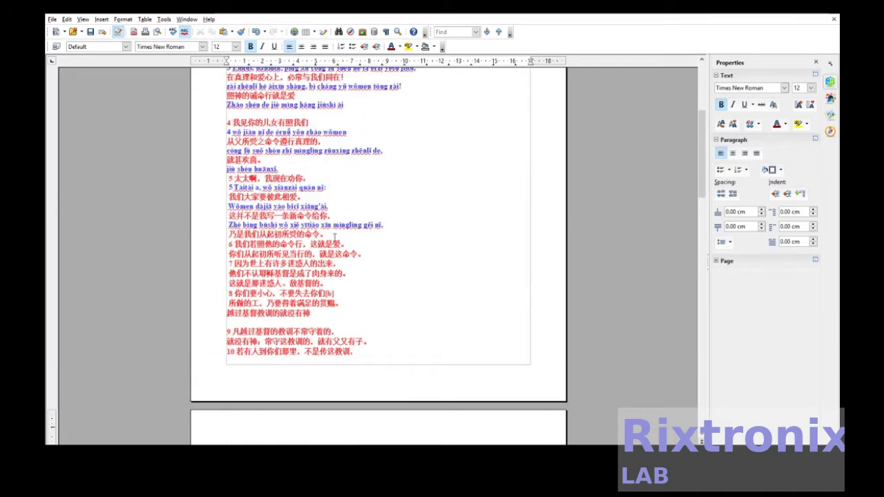
left_click(333, 233)
key("Return")
key("ctrl+v")
- Move the pinyin line "6 Wǒmen ruò zhào tā de mìnglìng xíng, zhè jiùshì ài" onto a new line below "6 我们若照他的命令行,这就是爱"
scroll(333, 233, "down", 10)
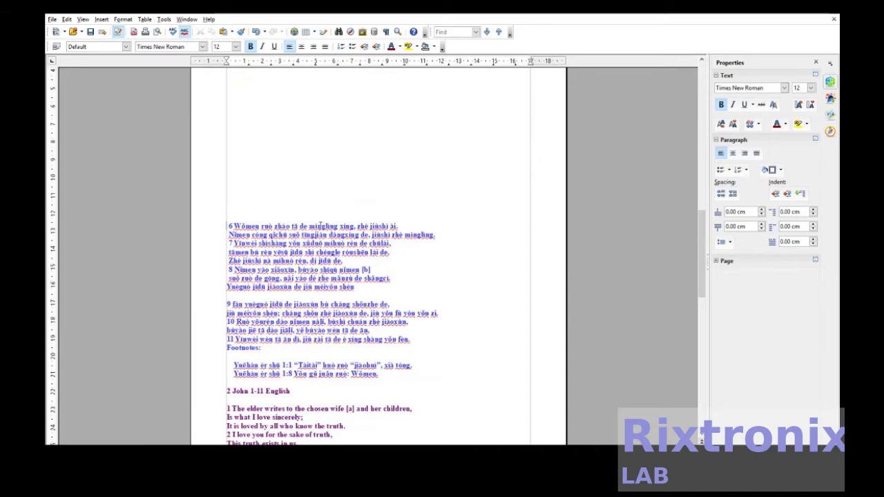
triple_click(320, 225)
key("ctrl+x")
scroll(320, 225, "up", 5)
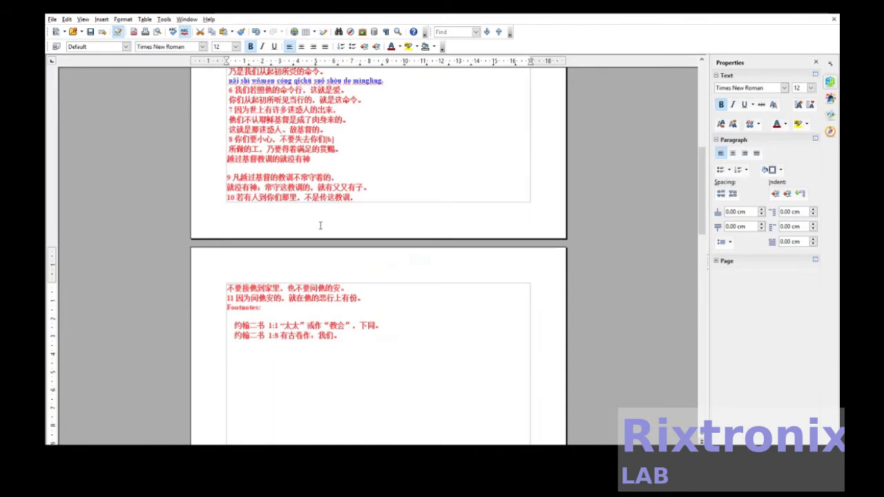
scroll(320, 225, "up", 2)
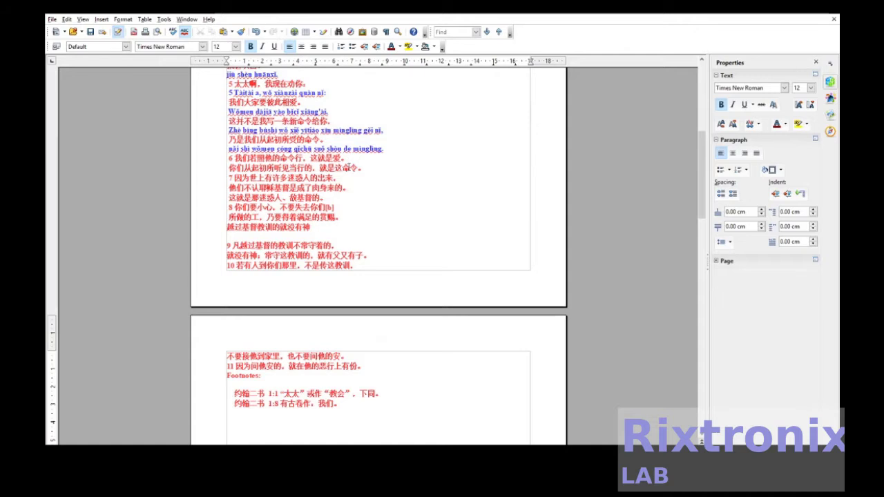
left_click(351, 158)
key("Return")
key("ctrl+v")
- Move the pinyin line "Nǐmen cóng qǐchū suǒ tīngjiàn dāngxíng de, jiùshì zhè mìnglìng" onto a new line below "你们从起初所听见当行的,就是这命令"
scroll(351, 159, "down", 10)
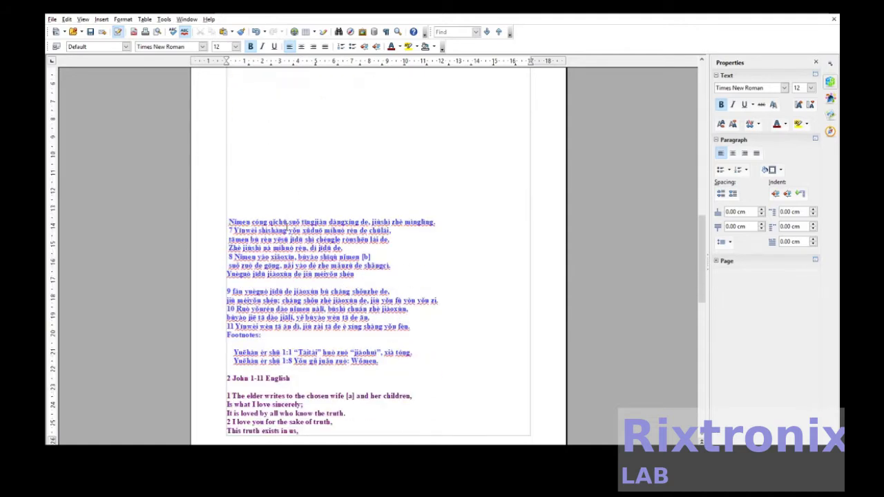
triple_click(286, 226)
key("ctrl+x")
scroll(285, 226, "up", 8)
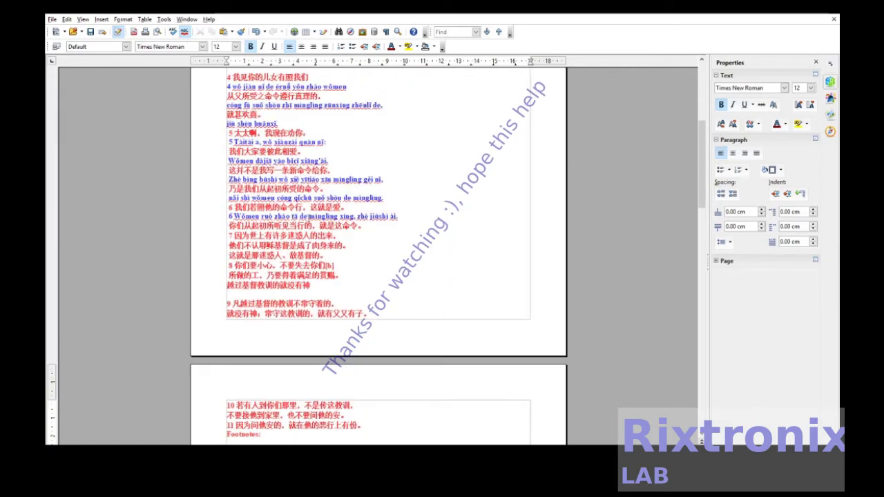
left_click(365, 225)
key("Return")
key("ctrl+v")
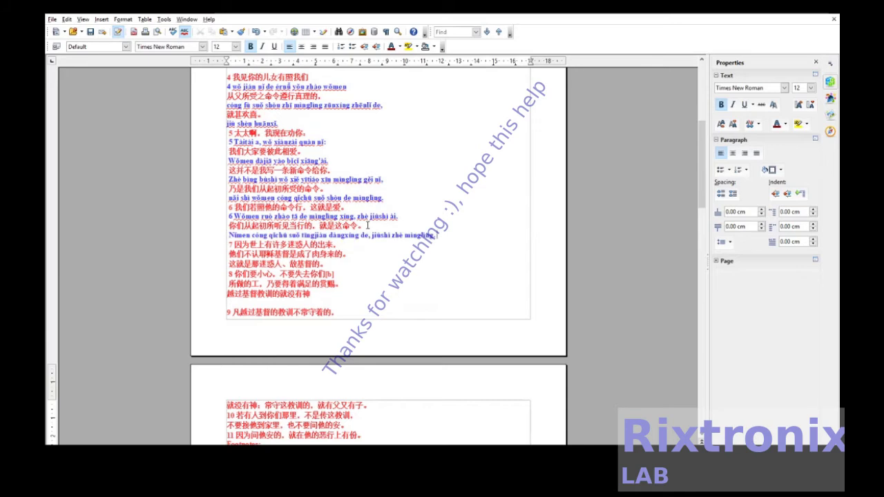
- Move the pinyin line "7 Yīnwèi shìshàng yǒu xǔduō míhuò rén de chūlái" onto a new line below "7 因为世上有许多迷惑人的出来"
scroll(367, 226, "down", 3)
scroll(368, 225, "down", 6)
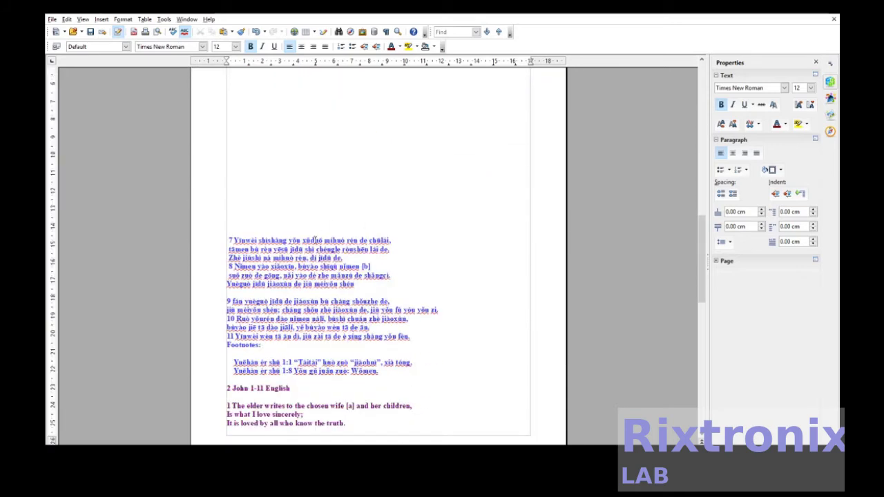
triple_click(314, 240)
left_click(314, 240)
scroll(314, 239, "up", 9)
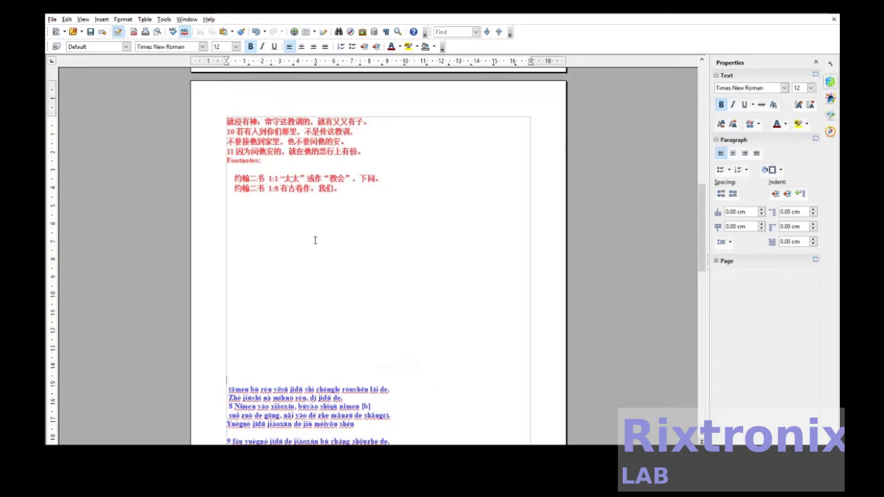
left_click(340, 245)
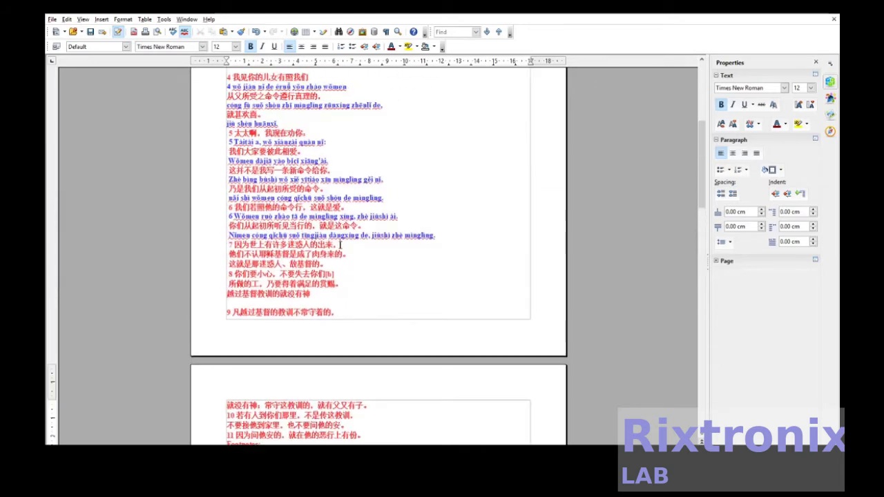
key("Return")
key("ctrl+v")
- Move the pinyin line "tāmen bù rèn yēsū jīdū shì chéngle ròushēn lái de" onto a new line below "他们不认耶稣基督是成了肉身来的"
scroll(340, 246, "down", 8)
scroll(293, 255, "down", 3)
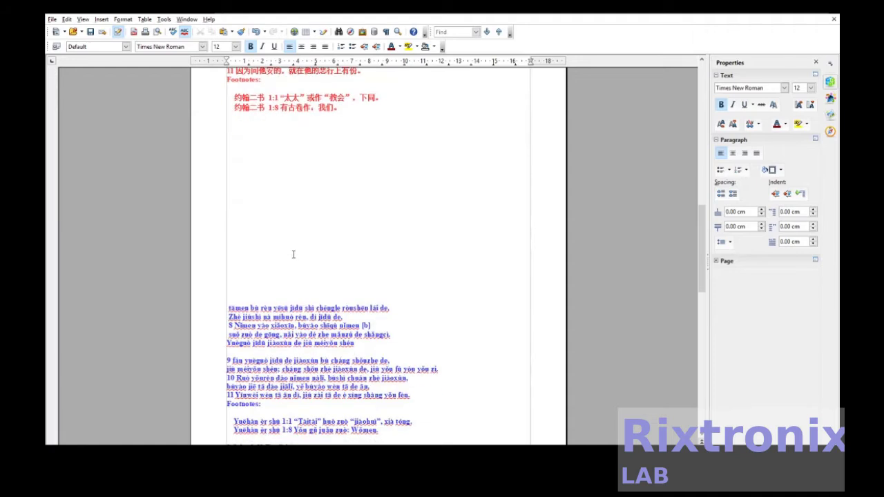
key("Home")
key("shift+End")
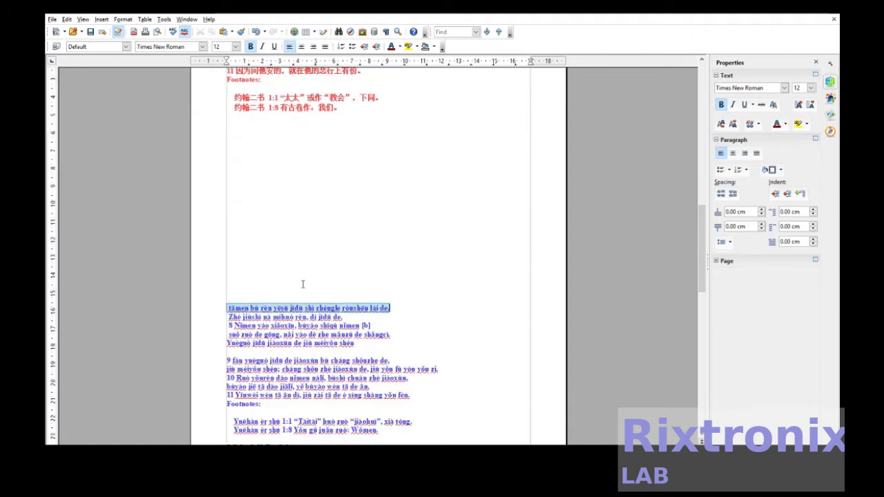
key("Delete")
scroll(302, 284, "up", 8)
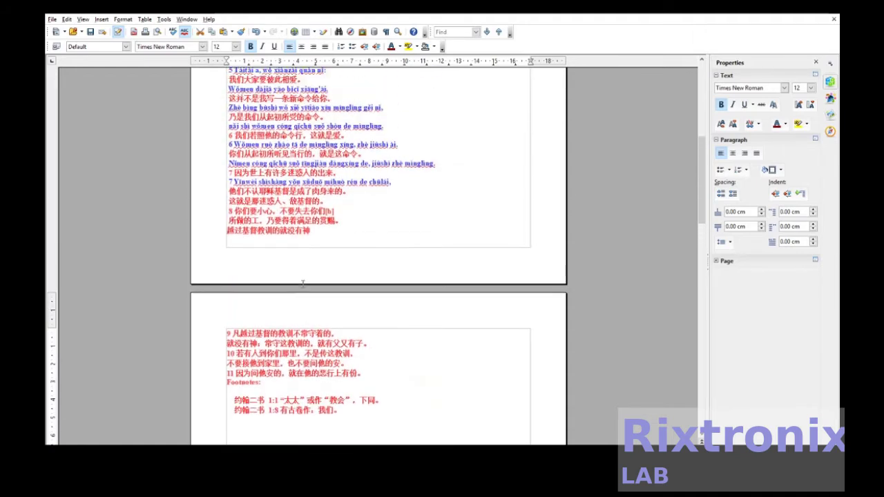
left_click(349, 192)
key("Return")
key("ctrl+v")
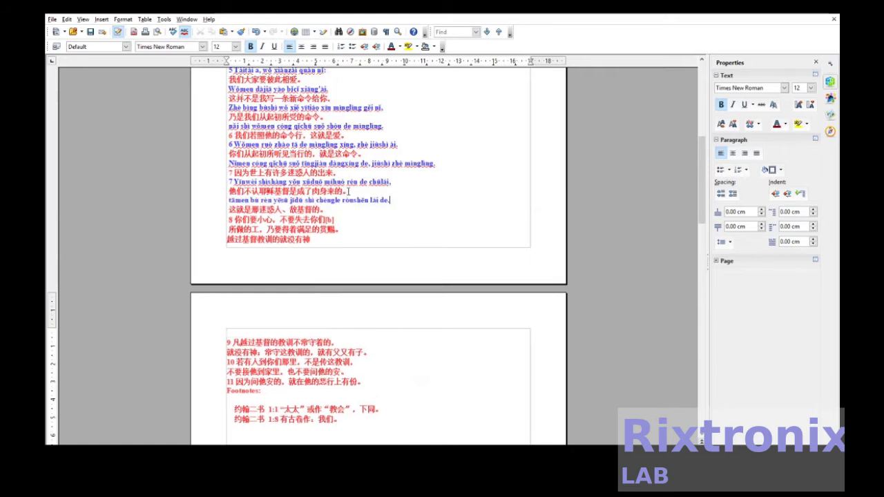
- Move the pinyin line "Zhè jiùshì nà míhuò rén, dí jīdū de" onto a new line below "这就是那迷惑人、敌基督的" in verse 7
scroll(349, 191, "down", 11)
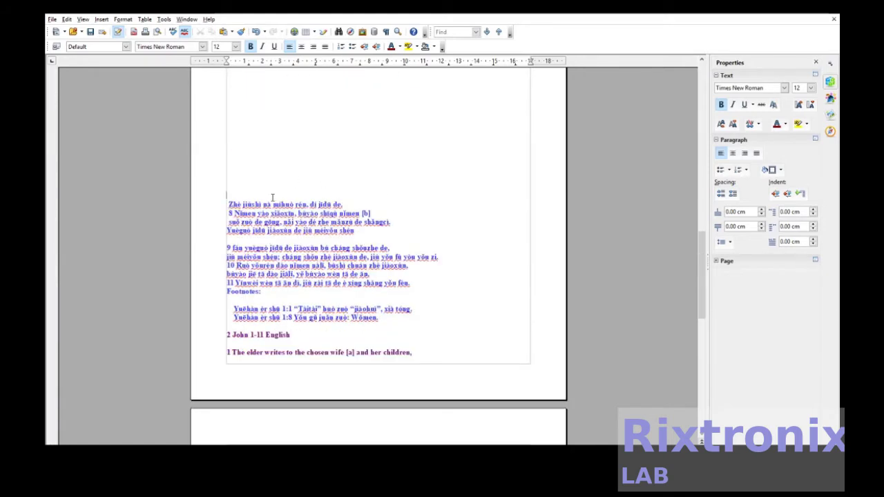
triple_click(272, 201)
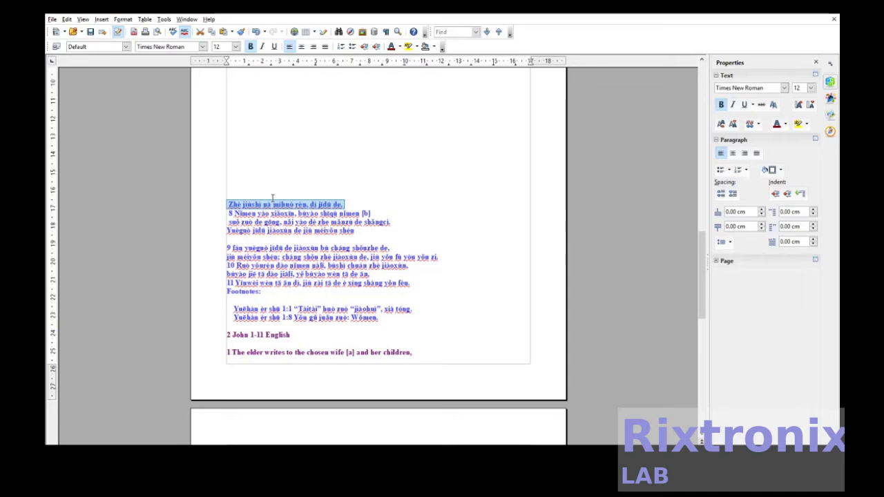
key("ctrl+x")
scroll(272, 198, "up", 4)
scroll(272, 198, "up", 8)
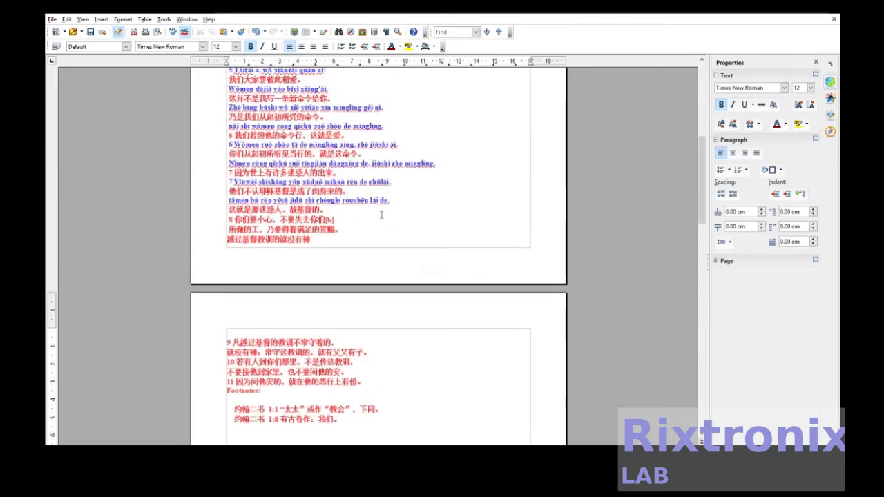
left_click(352, 209)
key("Return")
key("ctrl+v")
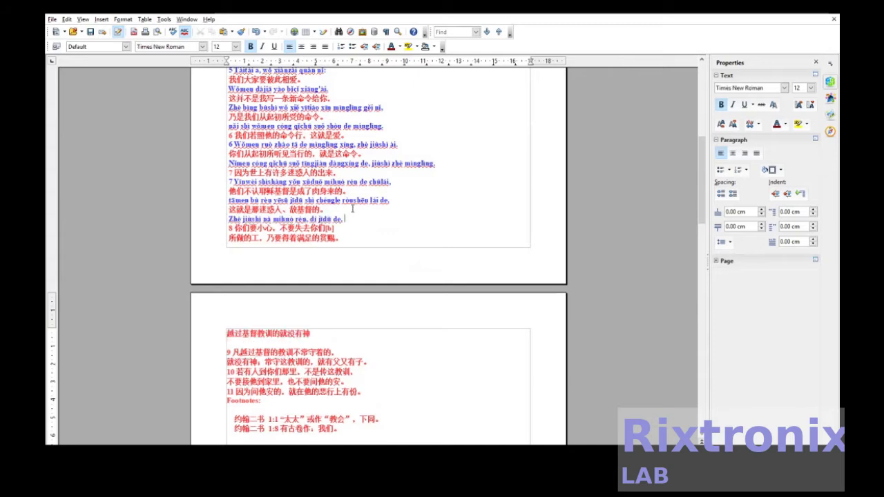
- Move the pinyin line "8 Nǐmen yào xiǎoxīn, bùyào shīqù nǐmen [b]" onto a new line below "8 你们要小心,不要失去你们[b]"
scroll(353, 209, "down", 20)
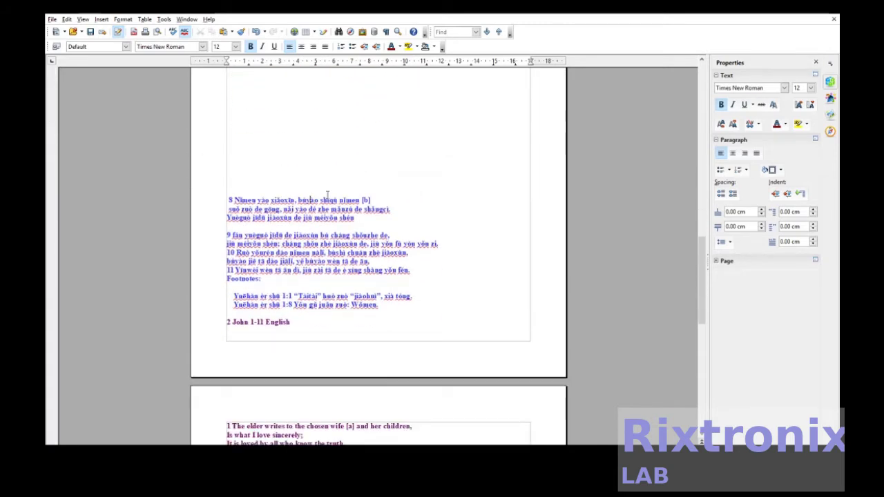
triple_click(327, 200)
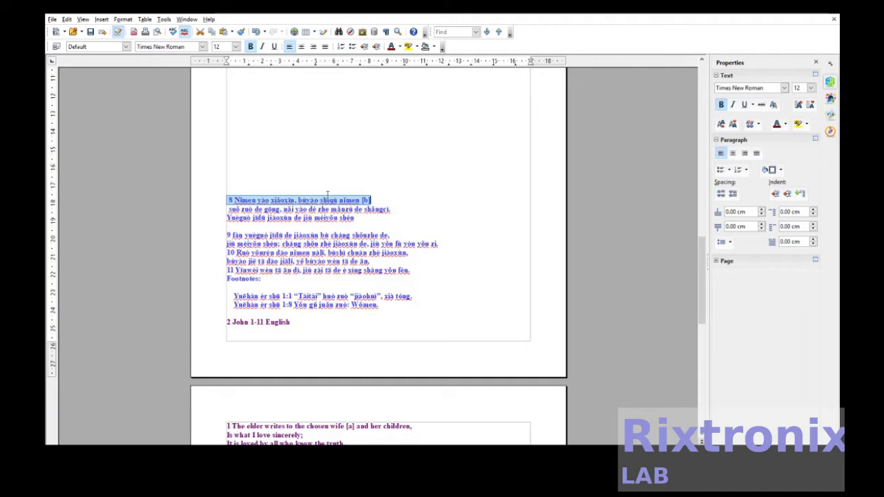
key("ctrl+x")
scroll(327, 195, "up", 5)
scroll(327, 195, "up", 5)
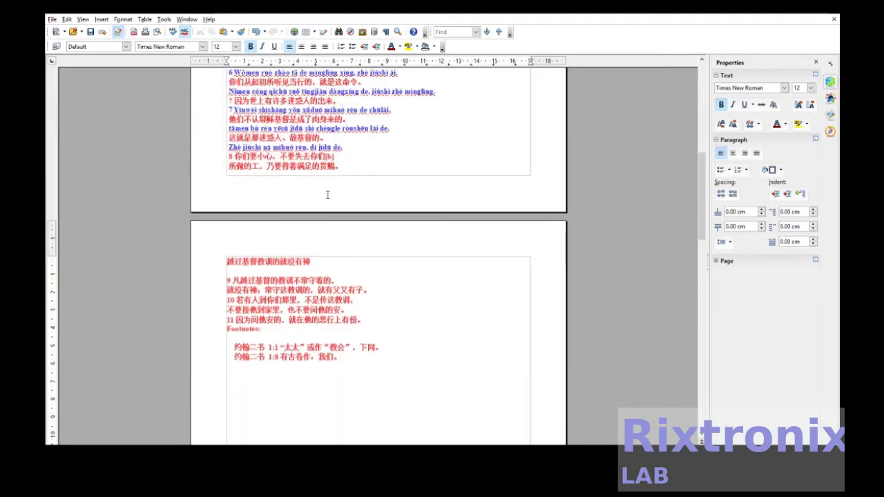
left_click(342, 158)
key("Return")
key("ctrl+v")
- Move the pinyin line "suǒ zuò de gōng, nǎi yào dé zhe mǎnzú de shǎngcì" onto a new line below "所做的工,乃要得着满足的赏赐"
scroll(343, 163, "down", 15)
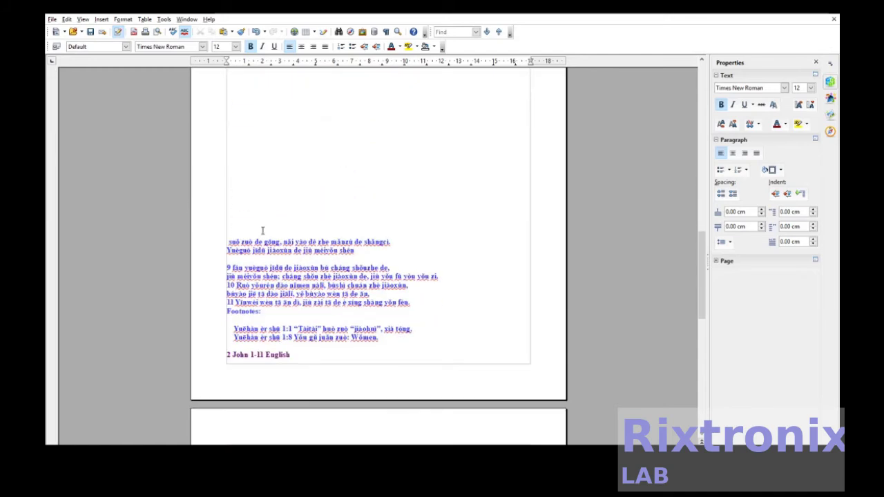
key("Home")
key("shift+End")
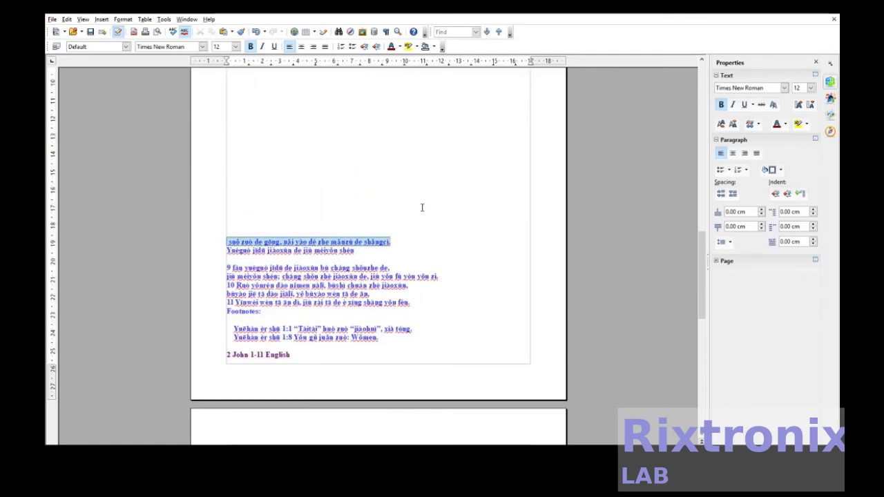
key("ctrl+x")
scroll(422, 207, "up", 10)
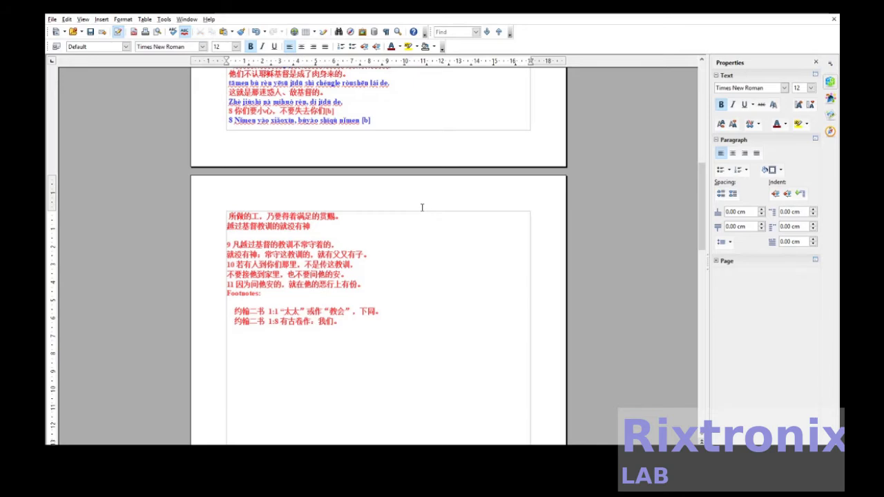
left_click(367, 219)
key("Return")
key("ctrl+v")
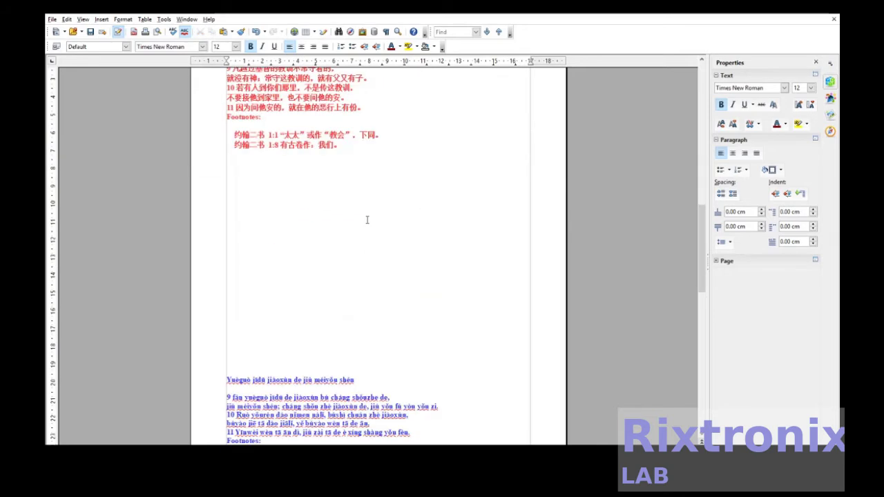
- Move the pinyin line "Yuèguò jīdū jiàoxùn de jiù méiyǒu shén" into the blank line below "越过基督教训的就没有神"
scroll(368, 219, "down", 10)
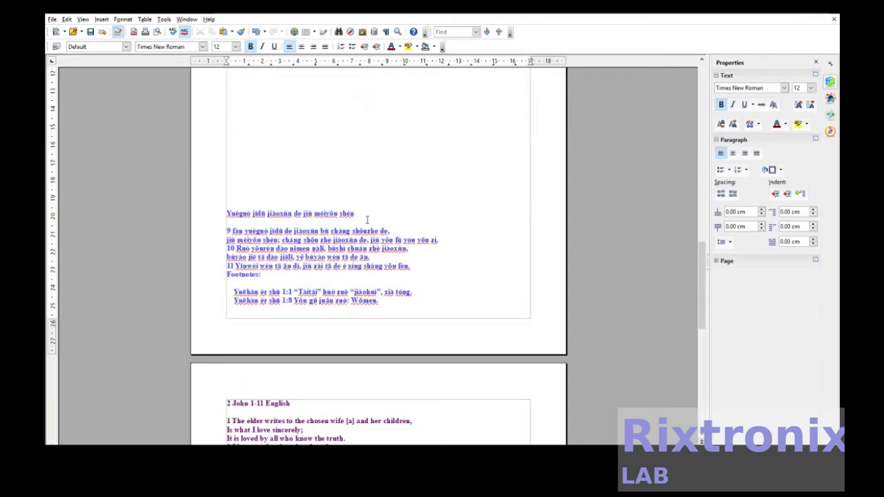
triple_click(284, 203)
scroll(284, 203, "up", 8)
left_click(305, 150)
key("ctrl+v")
- Move the pinyin line "9 fán yuèguò jīdū de jiàoxùn bù cháng shǒuzhe de" onto a new line below "9 凡越过基督的教训不常守着的"
scroll(304, 150, "down", 10)
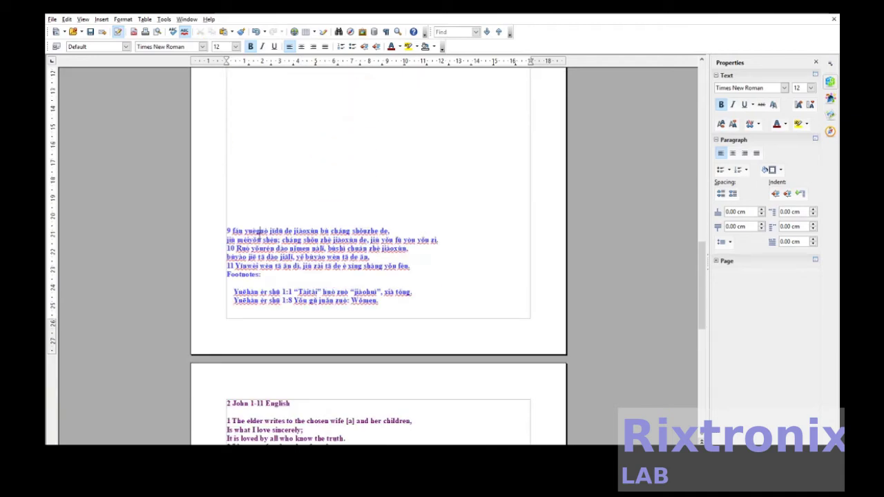
key("shift+End")
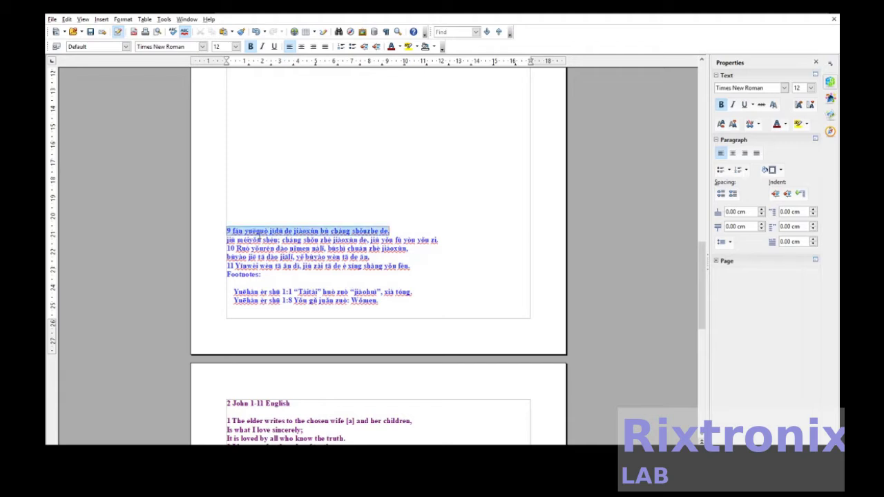
key("ctrl+x")
scroll(259, 235, "up", 4)
scroll(259, 235, "up", 3)
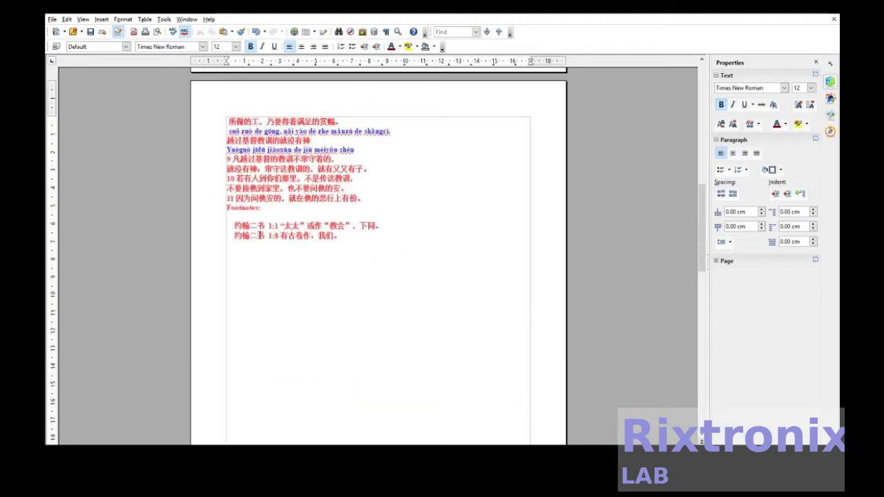
key("Return")
key("ctrl+v")
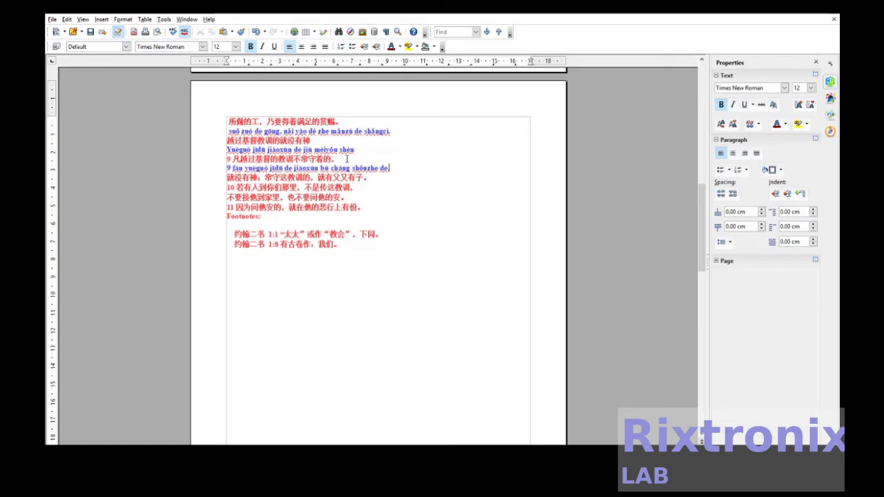
- Move the pinyin line "jiù méiyǒu shén; cháng shǒu zhè jiàoxùn de, jiù yǒu fù yòu yǒu zi" onto a new line below "就没有神;常守这教训的,就有父又有子"
scroll(345, 159, "down", 7)
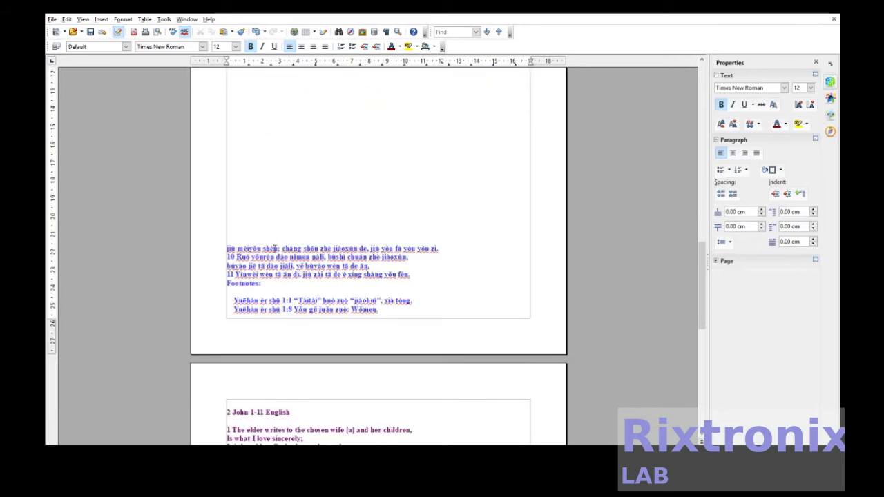
triple_click(275, 249)
key("ctrl+x")
scroll(275, 249, "up", 6)
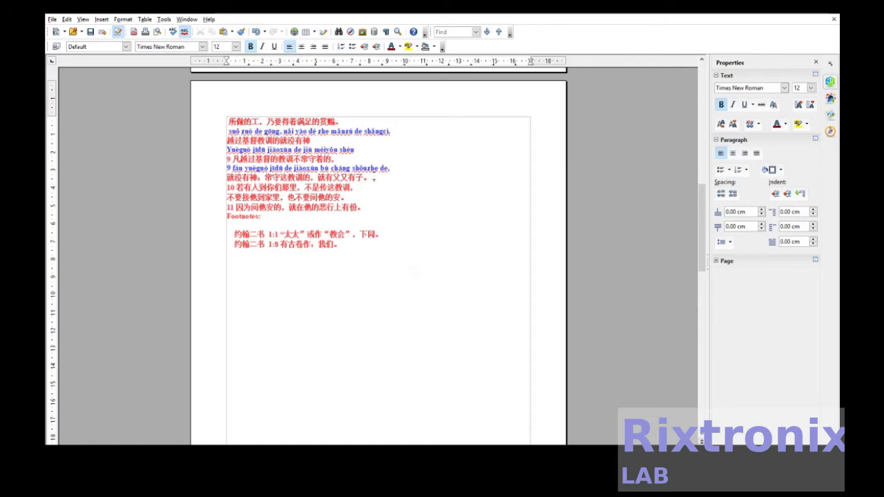
key("Return")
key("ctrl+v")
- Move the pinyin line "10 Ruò yǒurén dào nǐmen nàlǐ, bùshì chuán zhè jiàoxùn" onto a new line below "10 若有人到你们那里,不是传这教训"
scroll(372, 177, "down", 7)
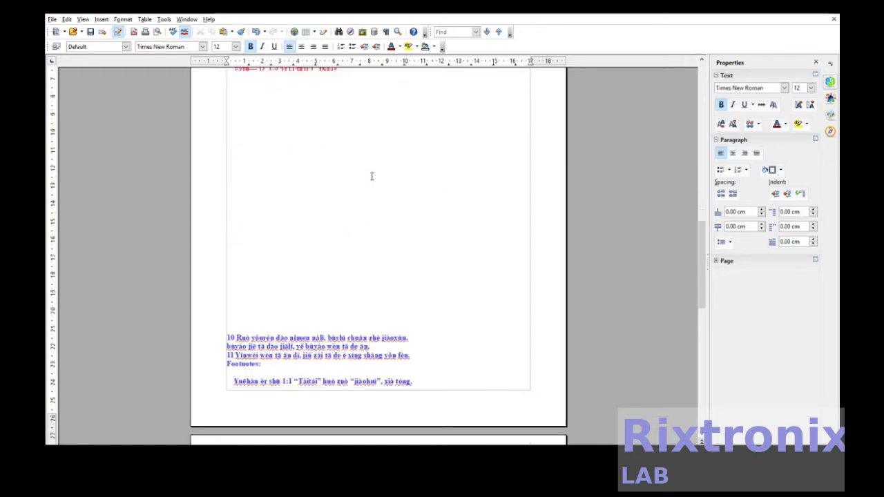
scroll(372, 176, "down", 2)
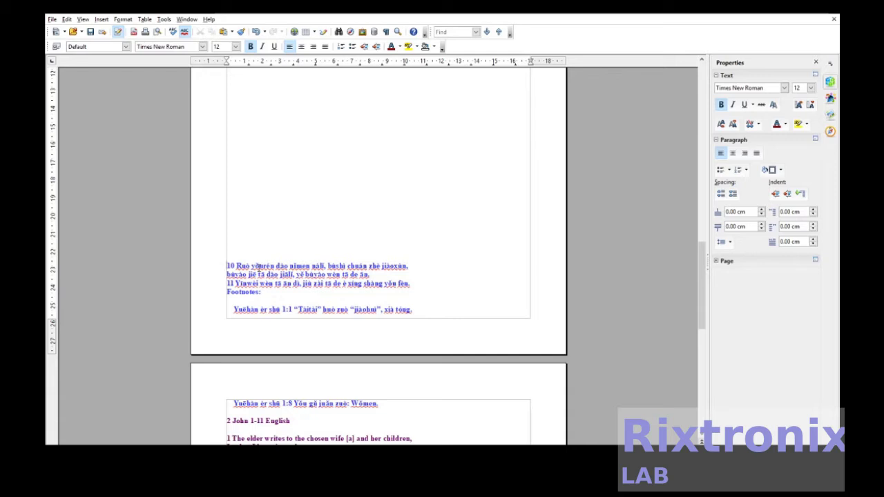
triple_click(257, 266)
scroll(372, 262, "up", 7)
left_click(281, 252)
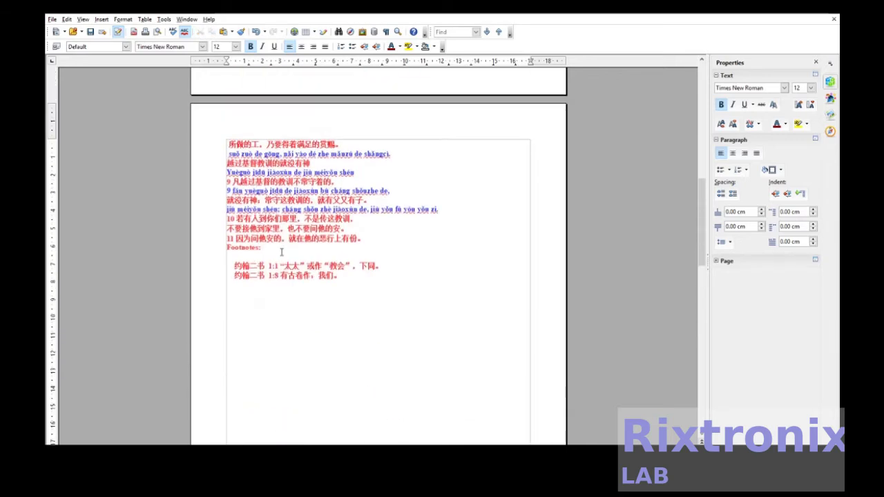
key("Return")
key("ctrl+v")
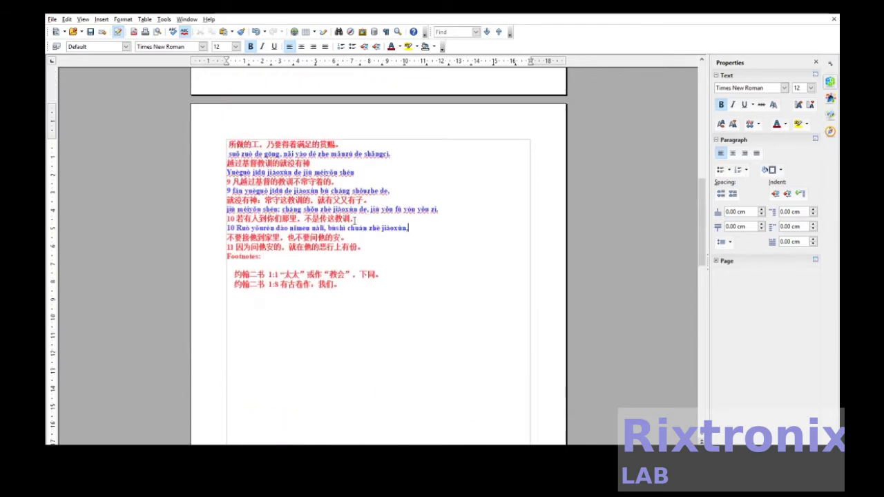
- Move the pinyin line "bùyào jiē tā dào jiālǐ, yě bùyào wèn tā de ān" onto a new line below "不要接他到家里,也不要问他的安"
scroll(355, 221, "down", 7)
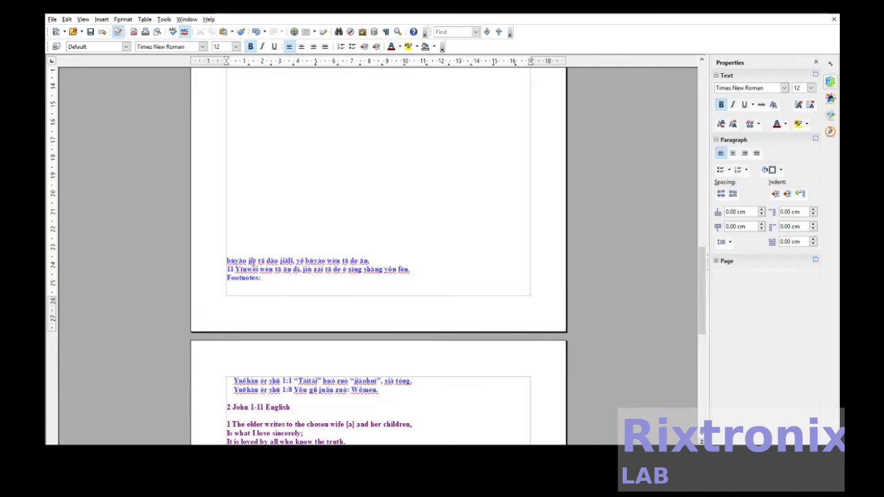
triple_click(252, 261)
key("ctrl+x")
scroll(279, 241, "up", 7)
left_click(278, 241)
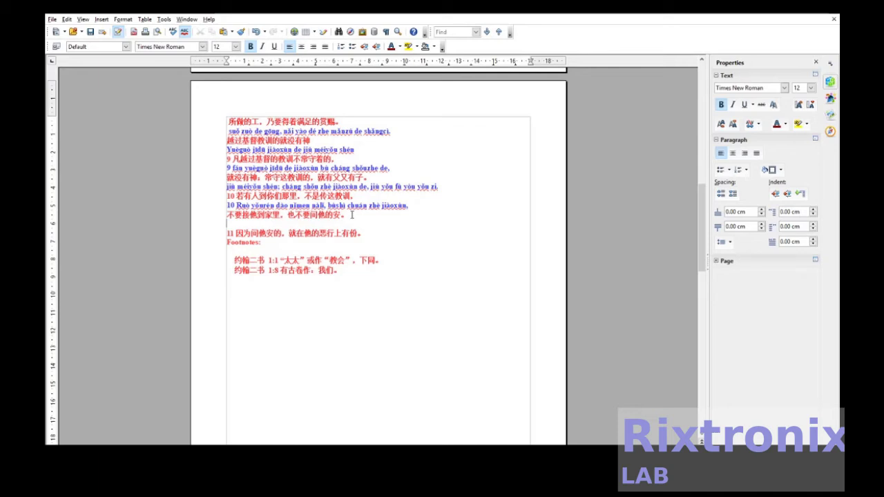
- Move the pinyin line "11 Yīnwèi wèn tā ān dì, jiù zài tā de è xíng shàng yǒu fèn" onto a new line below "11 因为问他安的,就在他的恶行上有份"
scroll(353, 215, "down", 10)
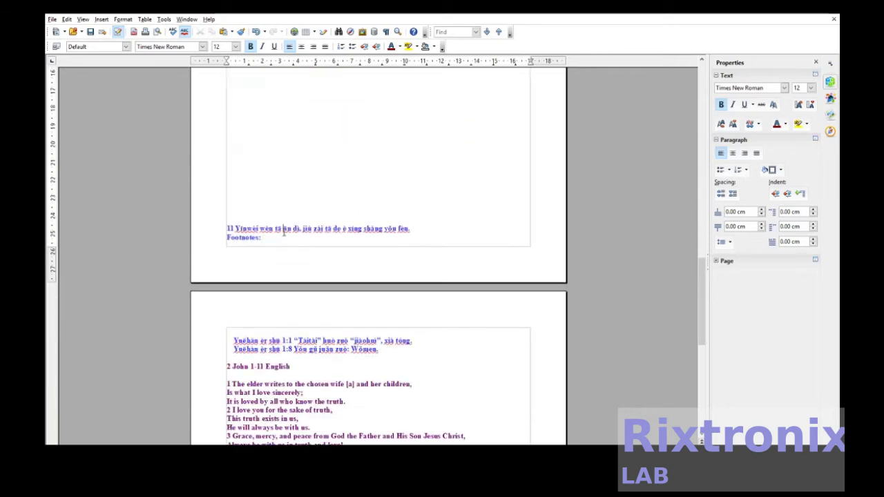
triple_click(284, 233)
key("Delete")
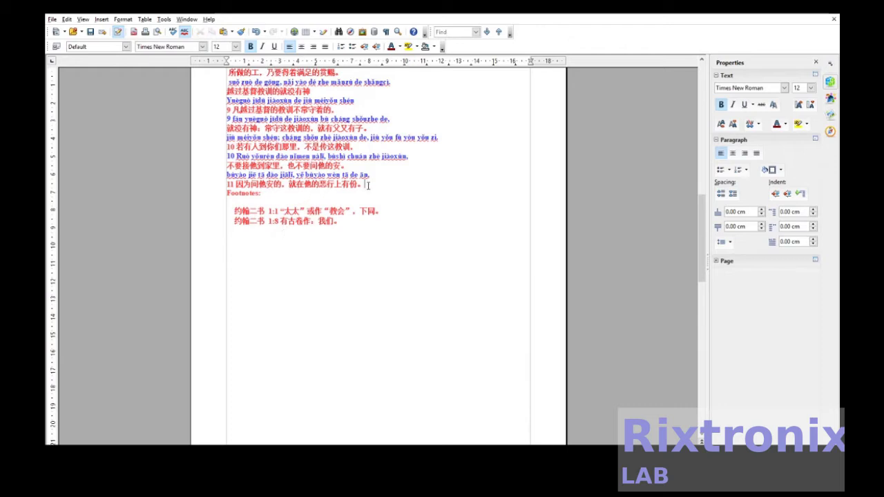
- Delete the duplicate "Footnotes:" heading above the remaining pinyin footnotes
scroll(369, 185, "down", 9)
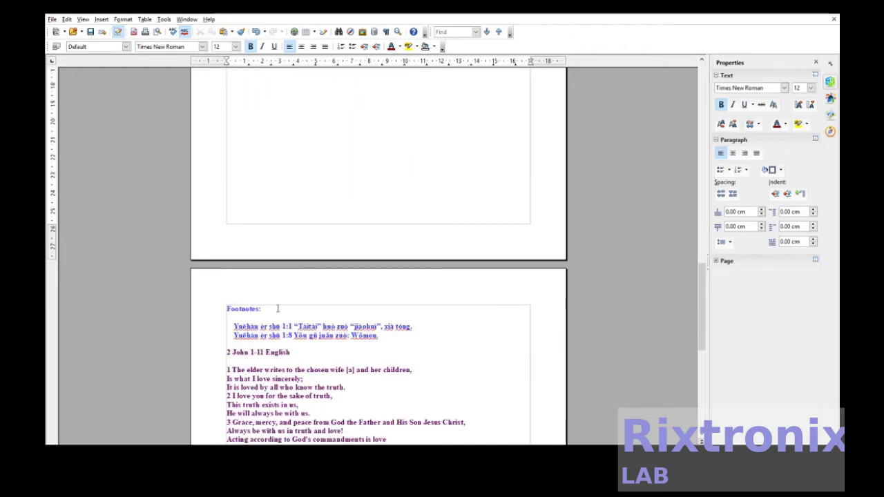
left_click_drag(278, 309, 218, 299)
key("Delete")
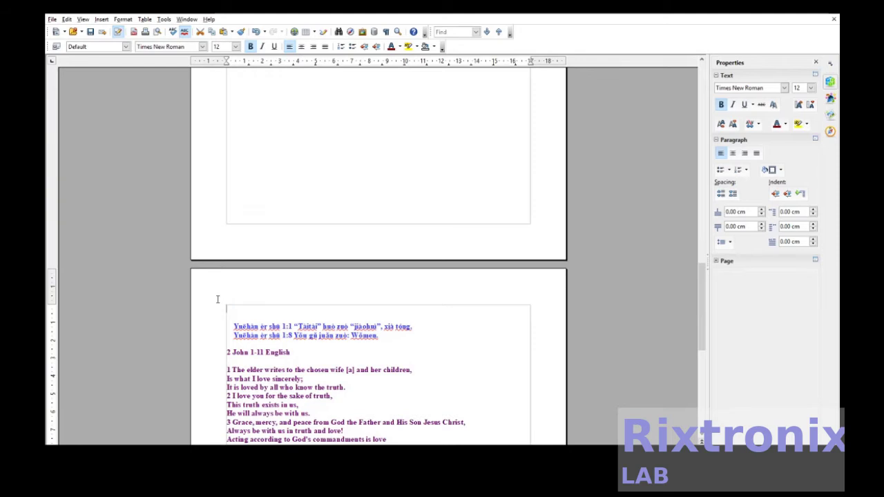
- Move the pinyin footnote "Yuēhàn èr shū 1:1 “Tàitài” huò zuò “jiàohuì”, xià tóng" onto a new line below the Chinese 1:1 footnote
key("Down")
key("shift+Down")
key("Delete")
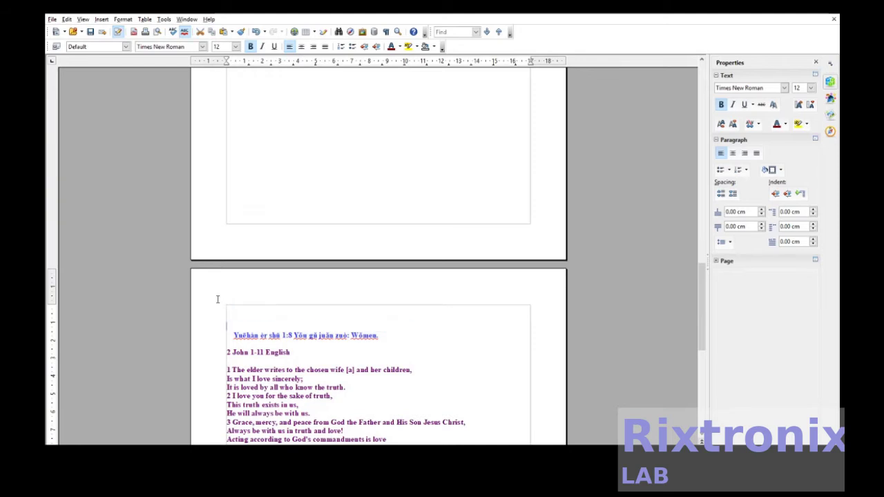
scroll(217, 299, "up", 4)
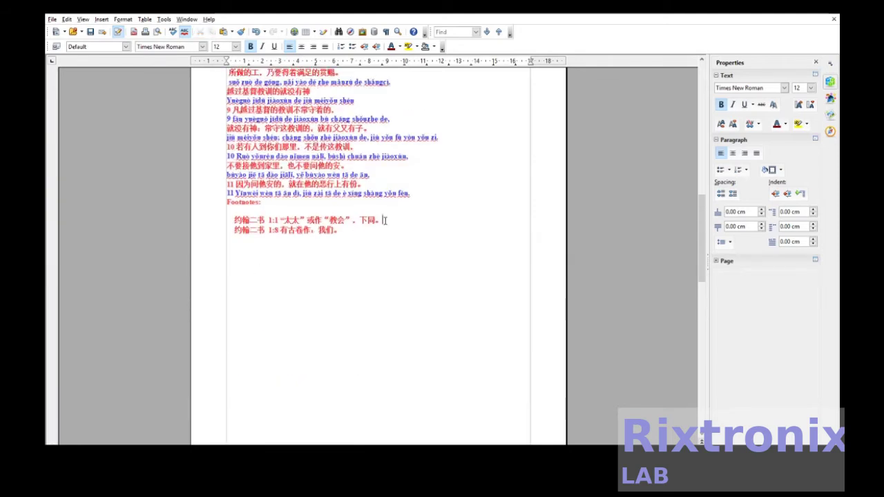
- Move the pinyin footnote "Yuēhàn èr shū 1:8 Yǒu gǔ juǎn zuò: Wǒmen" onto a new line below the Chinese 1:8 footnote
scroll(385, 219, "down", 8)
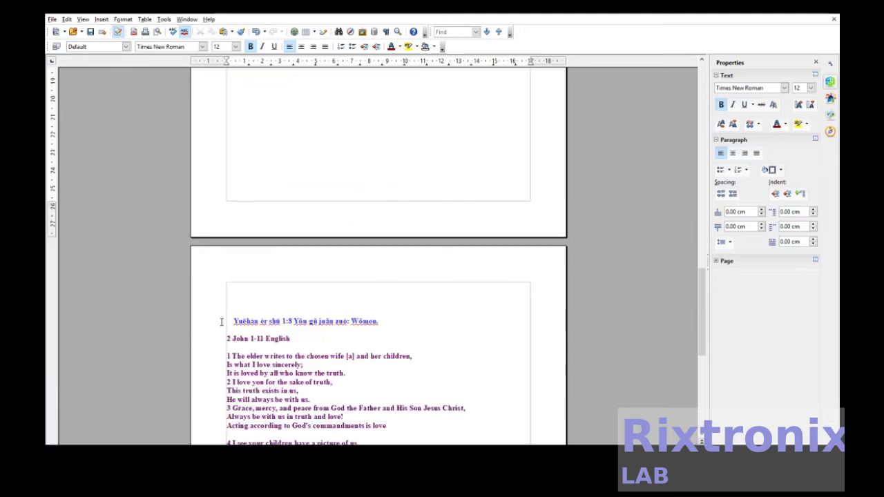
left_click_drag(233, 322, 391, 322)
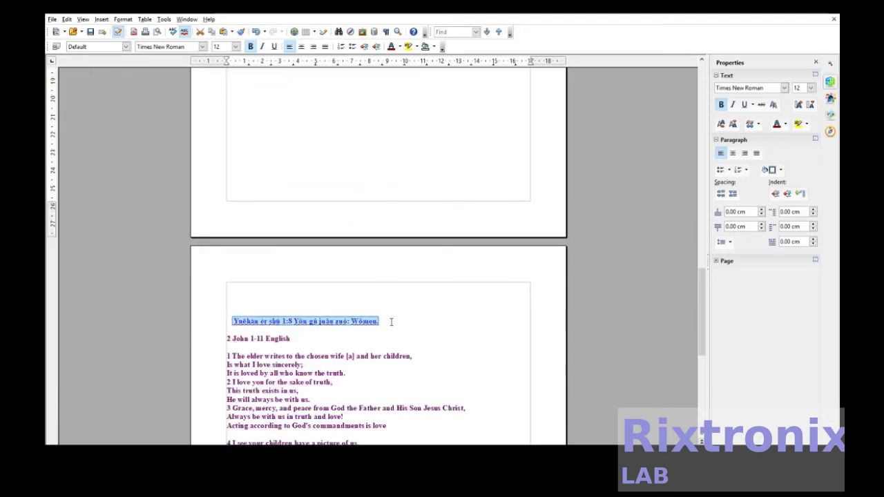
key("BackSpace")
key("BackSpace")
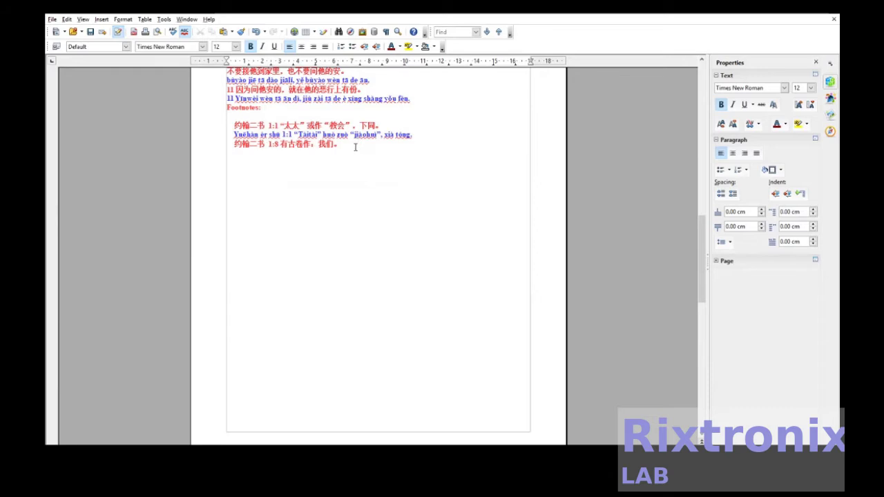
key("Return")
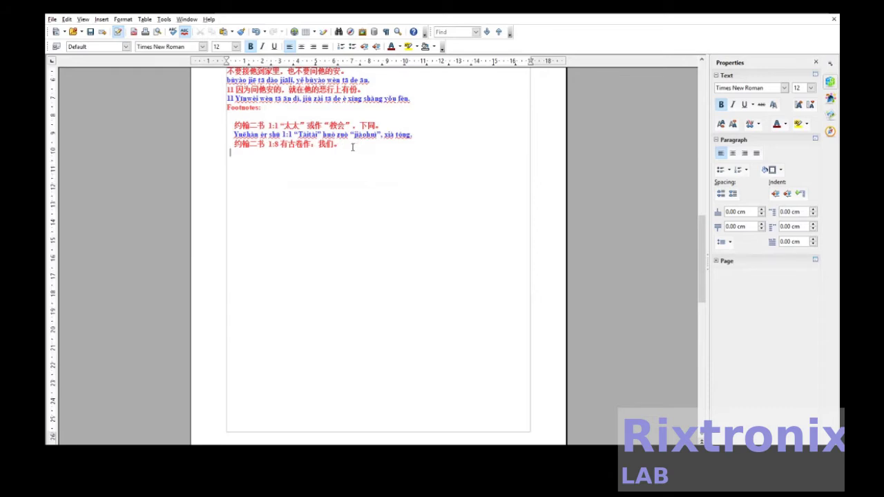
key("ctrl+v")
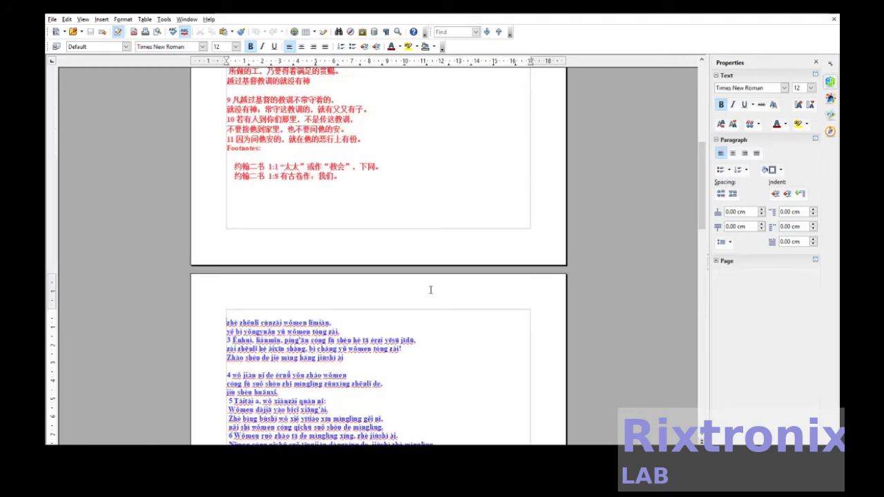
- Move the pinyin line "zhè zhēnlǐ cúnzài wǒmen lǐmiàn" onto a new line below "这真理存在我们里面"
key("shift+End")
key("ctrl+x")
key("Up")
key("Up")
key("Up")
key("Up")
key("Up")
key("Up")
key("Up")
key("Up")
key("Up")
key("Up")
key("Up")
key("Up")
key("Up")
key("Up")
key("Up")
key("Up")
key("Up")
key("Up")
key("Up")
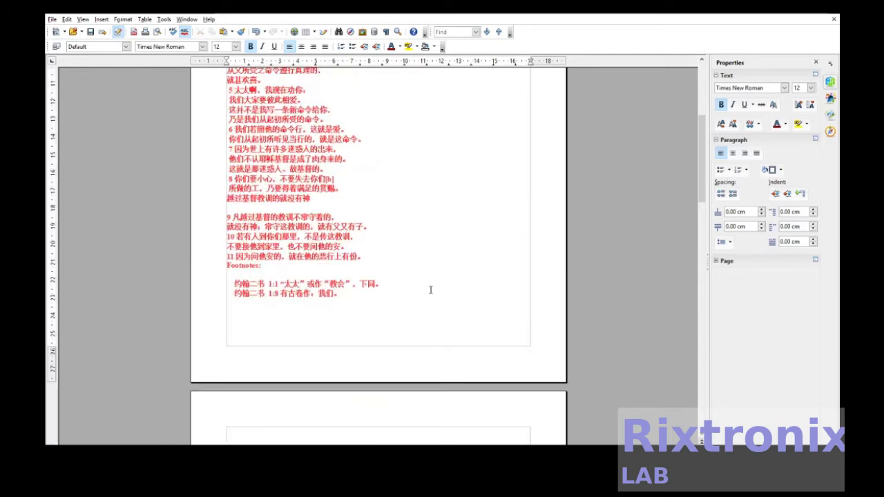
scroll(430, 291, "up", 5)
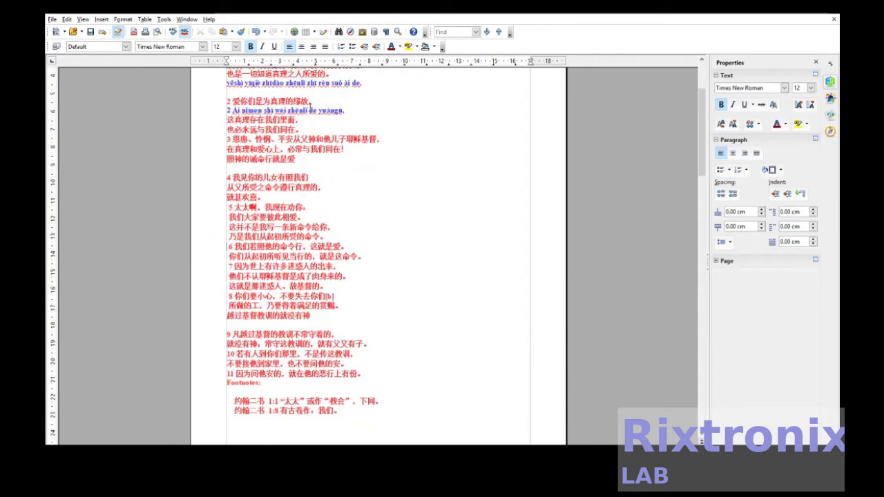
left_click(306, 121)
key("Return")
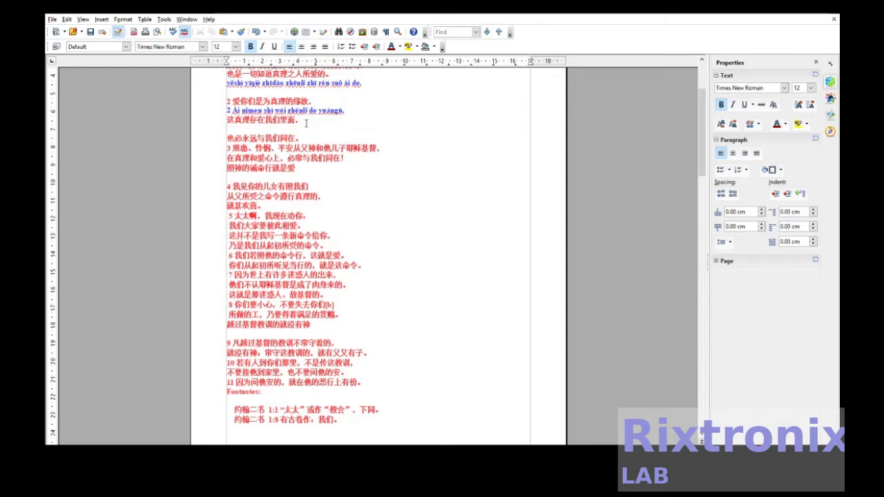
key("ctrl+v")
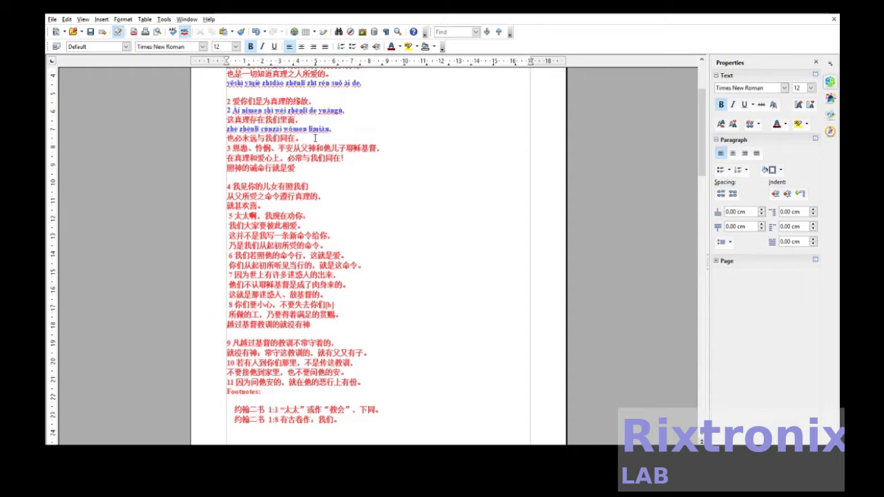
- Move the pinyin line "yě bì yǒngyuǎn yǔ wǒmen tóng zài" onto a new line below "也必永远与我们同在"
scroll(315, 138, "down", 6)
left_click_drag(341, 411, 217, 411)
key("ctrl+x")
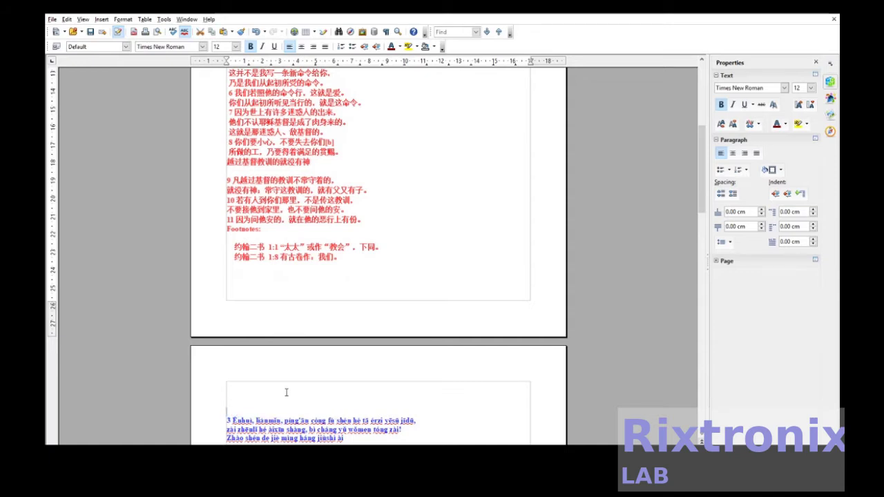
scroll(333, 365, "up", 6)
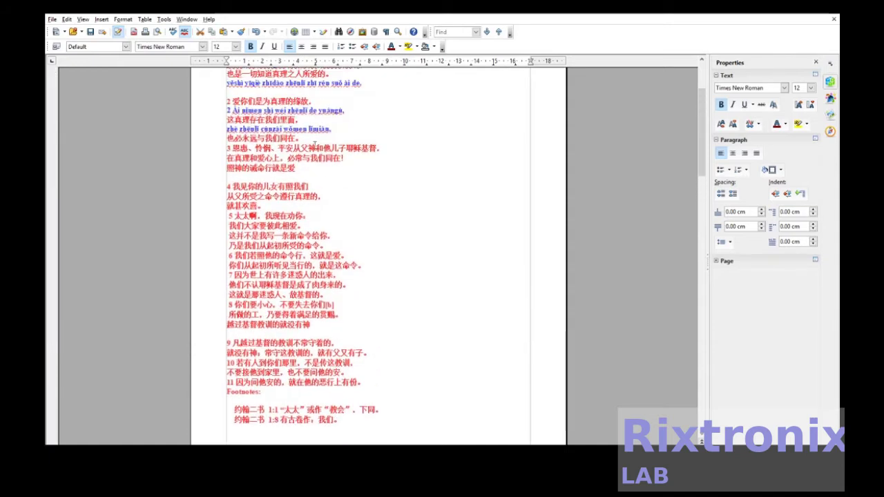
left_click(313, 138)
key("Return")
key("ctrl+v")
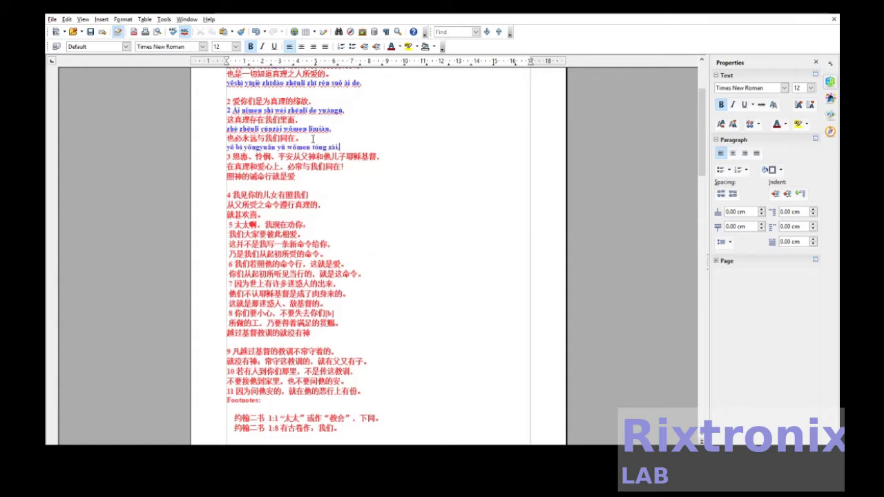
- Move the pinyin line "3 Ēnhuì, liánmǐn, píng'ān cóng fù shén hé tā érzi yēsū jīdū" onto a new line below "3 恩惠、怜悯、平安从父神和他儿子耶稣基督"
scroll(314, 136, "down", 1)
scroll(313, 138, "down", 8)
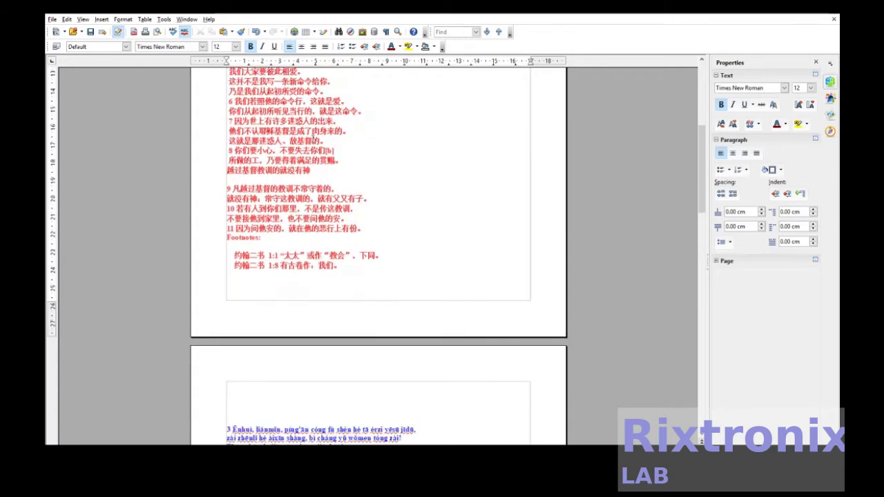
left_click_drag(417, 357, 227, 358)
key("ctrl+x")
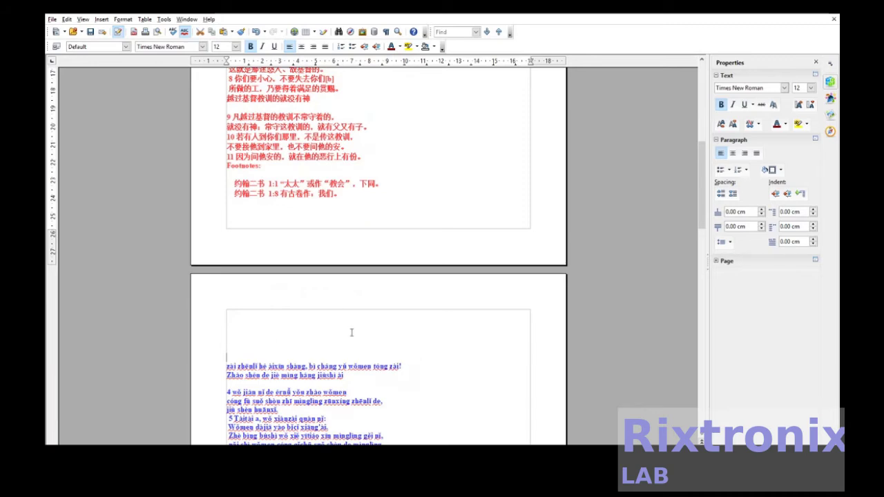
scroll(369, 332, "up", 4)
scroll(368, 332, "up", 2)
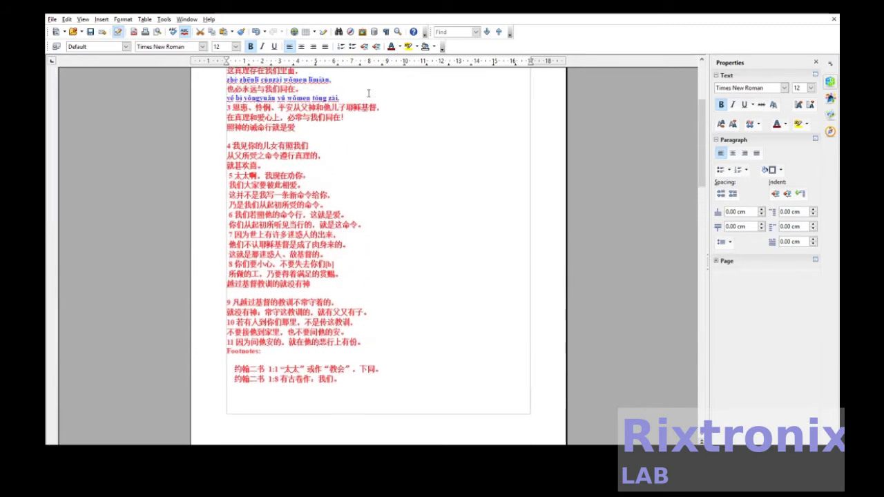
left_click(391, 107)
key("Return")
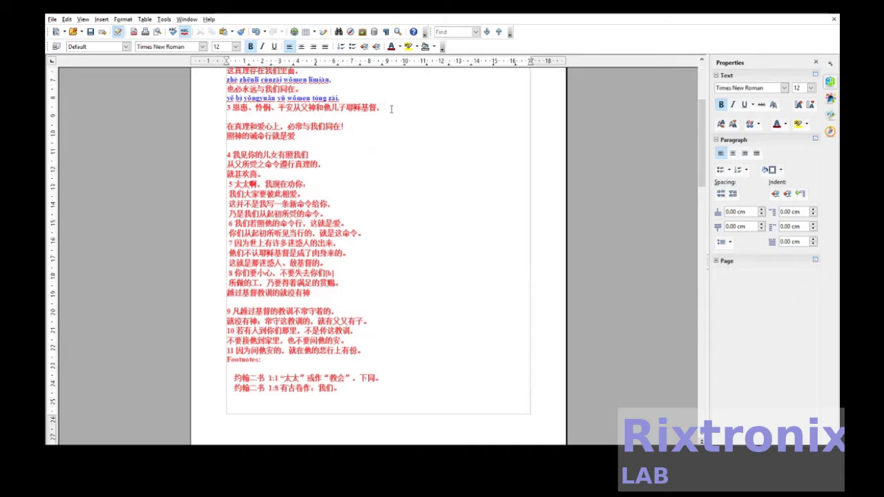
key("ctrl+v")
- Move the pinyin line "zài zhēnlǐ hé àixīn shàng, bì cháng yǔ wǒmen tóng zài!" onto a new line below "在真理和爱心上,必常与我们同在!"
scroll(391, 109, "down", 6)
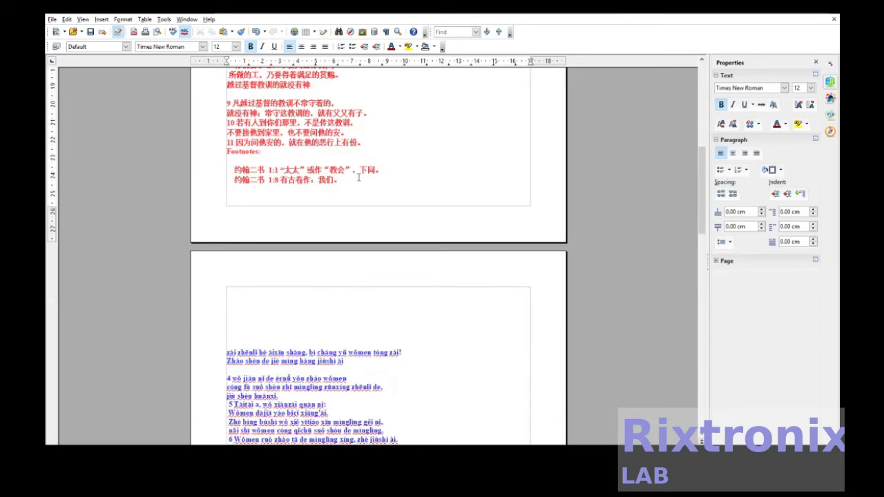
left_click_drag(418, 352, 226, 353)
key("ctrl+x")
scroll(386, 291, "up", 5)
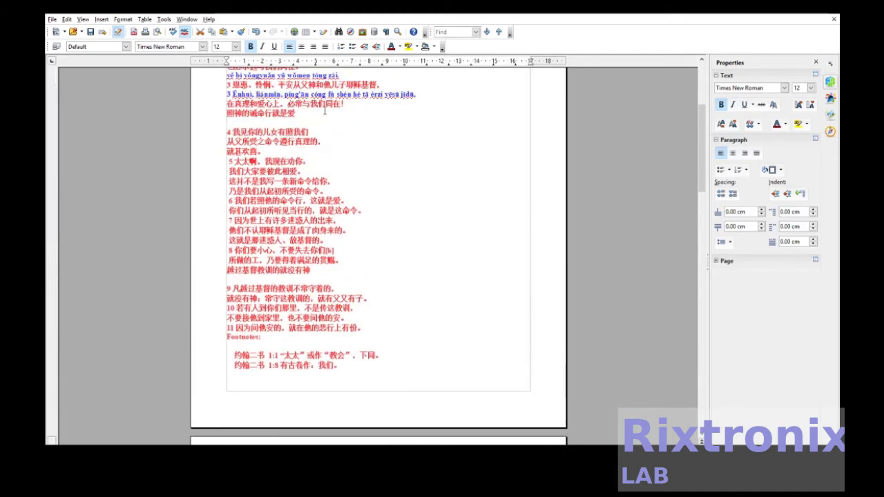
key("Return")
key("ctrl+v")
- Move the pinyin line "Zhào shén de jiè mìng háng jiùshì ài" into the blank line below "照神的诫命行就是爱"
scroll(359, 108, "down", 6)
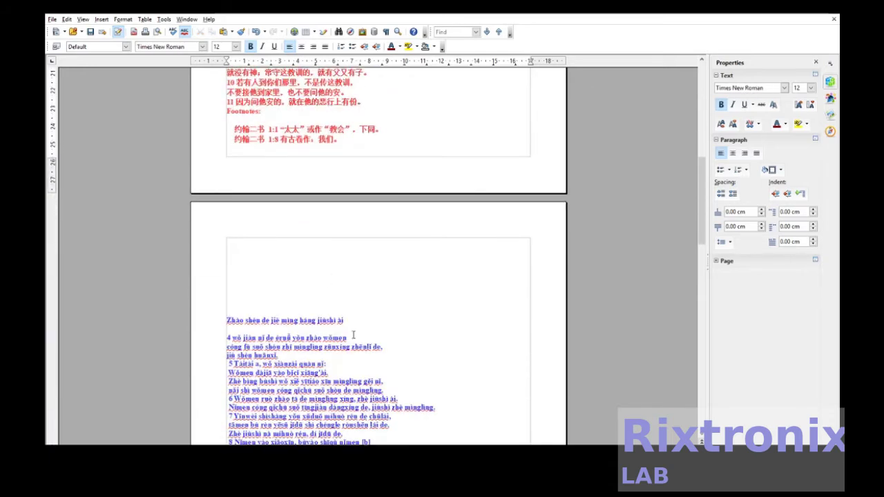
left_click_drag(353, 320, 225, 318)
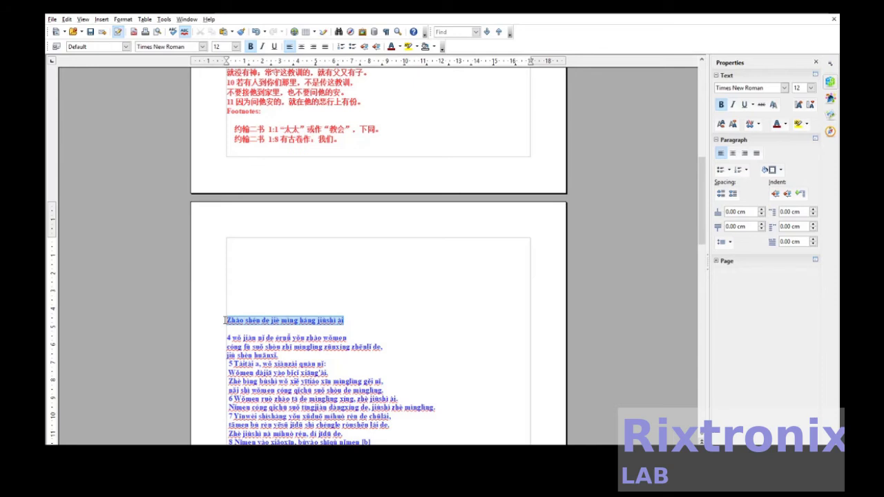
key("ctrl+x")
scroll(345, 306, "up", 3)
scroll(345, 306, "up", 3)
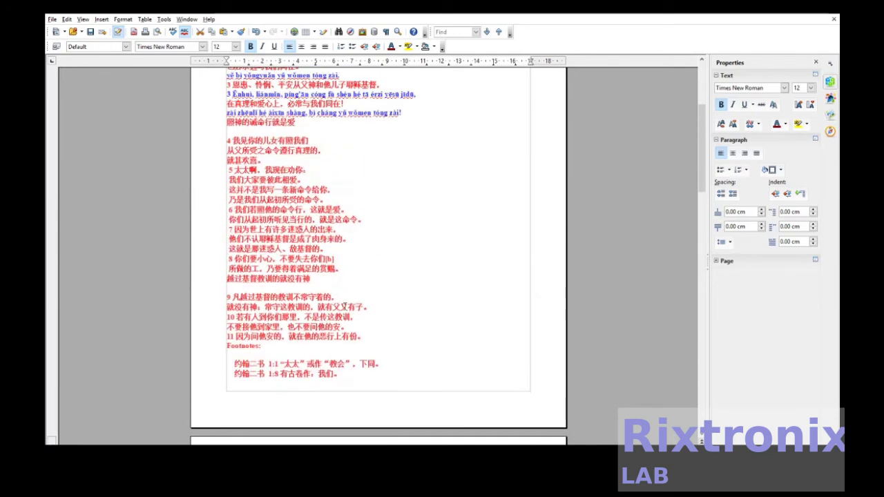
left_click(236, 127)
key("ctrl+v")
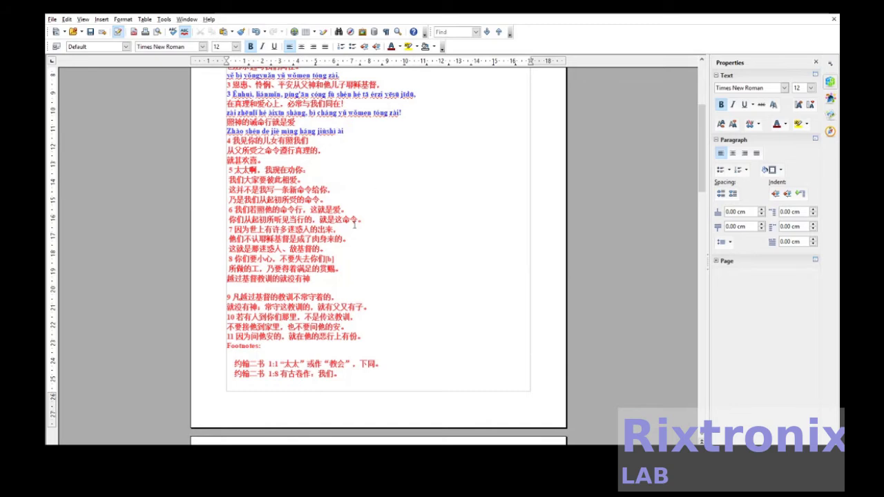
- Move the pinyin line "4 wǒ jiàn nǐ de érnǚ yǒu zhào wǒmen" onto a new line below "4 我见你的儿女有照我们"
scroll(355, 224, "down", 5)
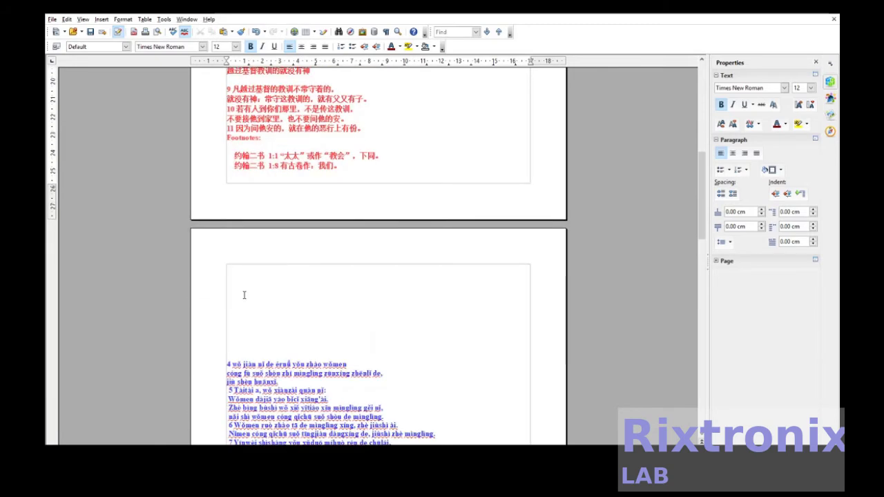
left_click_drag(354, 366, 218, 362)
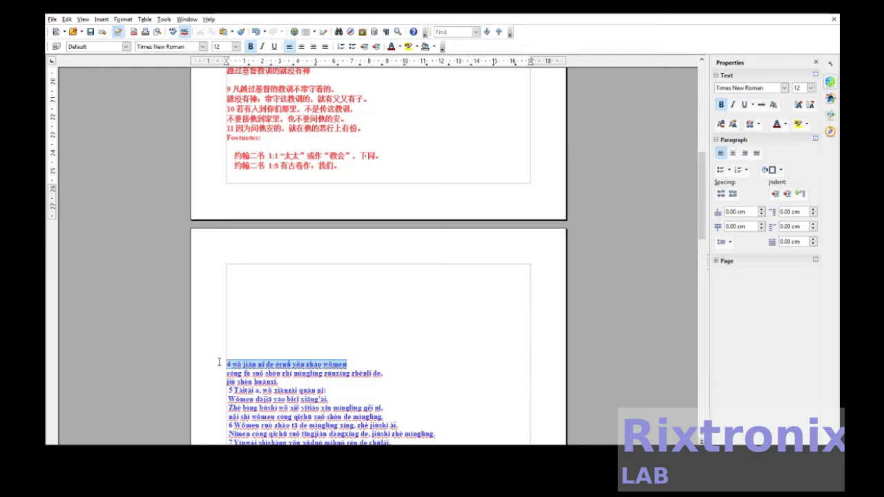
key("ctrl+x")
scroll(299, 338, "up", 5)
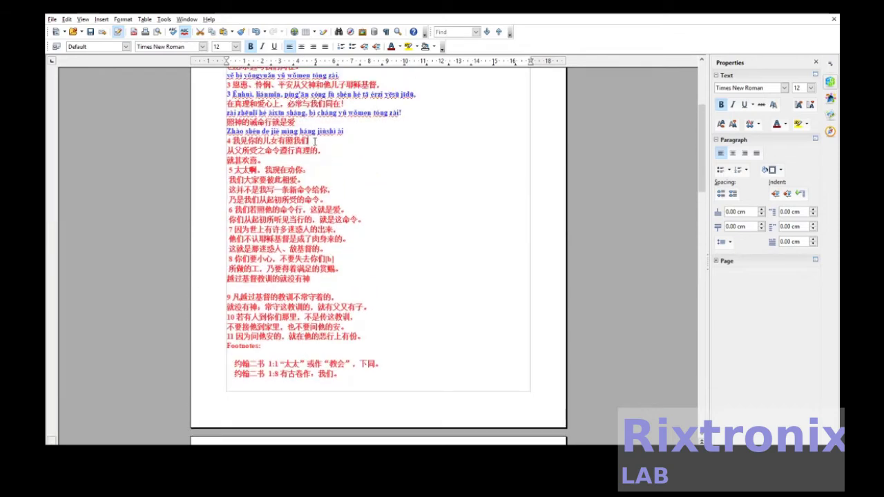
left_click(314, 141)
key("Return")
key("ctrl+v")
- Move the pinyin line "cóng fù suǒ shòu zhī mìnglìng zūnxíng zhēnlǐ de," onto a new line below "从父所受之命令遵行真理的"
scroll(335, 211, "down", 7)
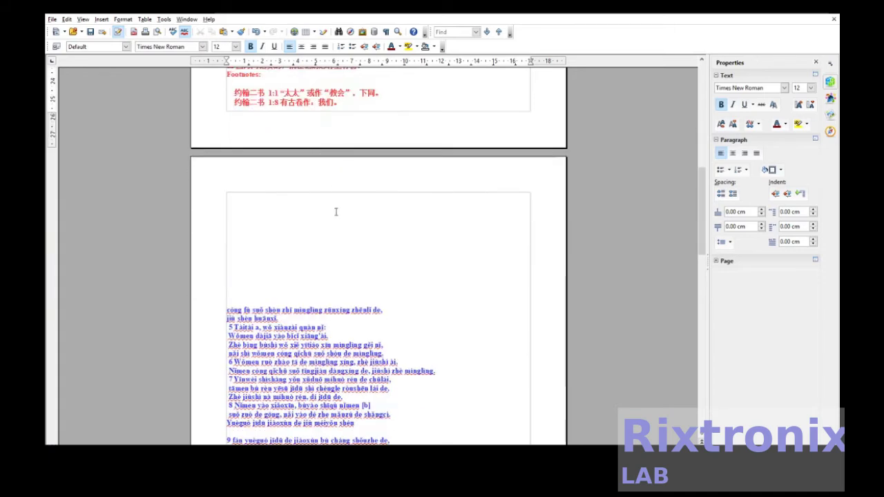
left_click_drag(384, 311, 227, 313)
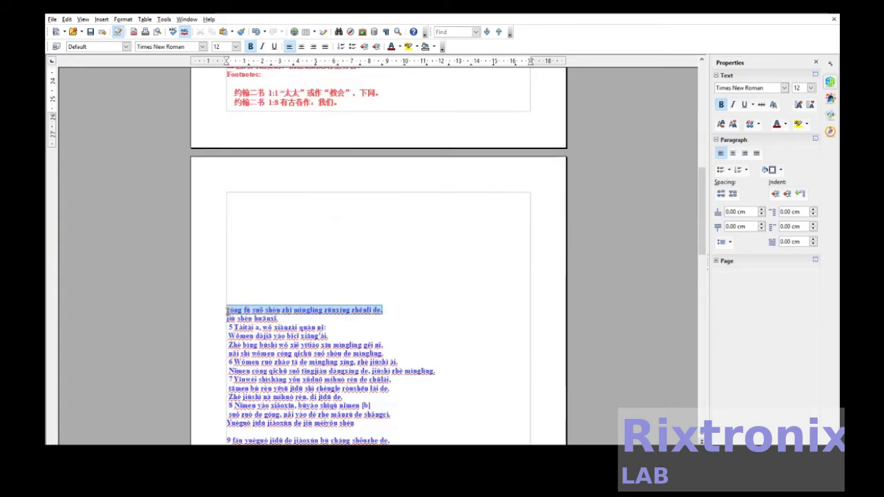
key("ctrl+x")
scroll(420, 297, "up", 6)
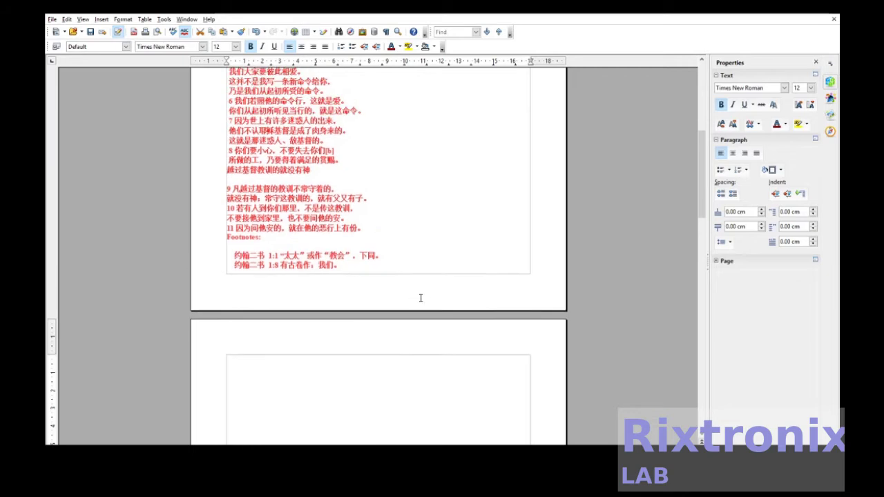
scroll(420, 298, "up", 1)
left_click(332, 138)
key("Return")
key("ctrl+v")
- Move the pinyin line "jiù shèn huānxǐ." onto a new line below "就甚欢喜。"
scroll(332, 138, "down", 10)
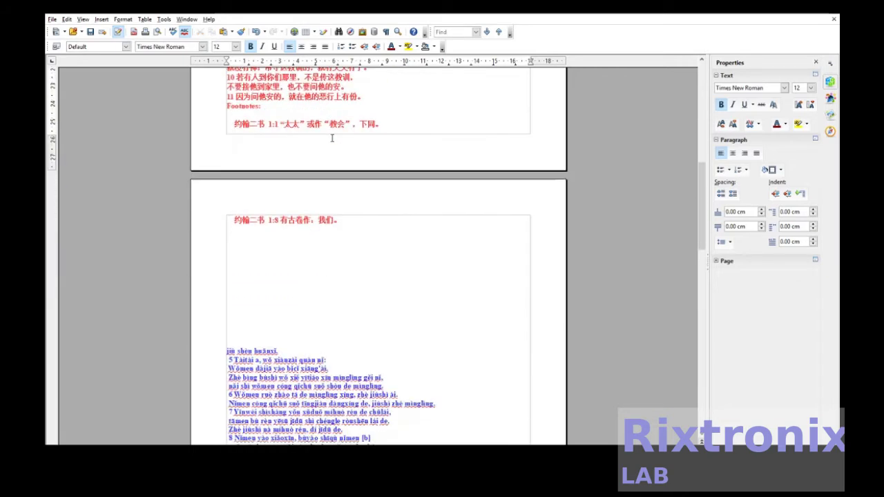
left_click_drag(283, 350, 221, 348)
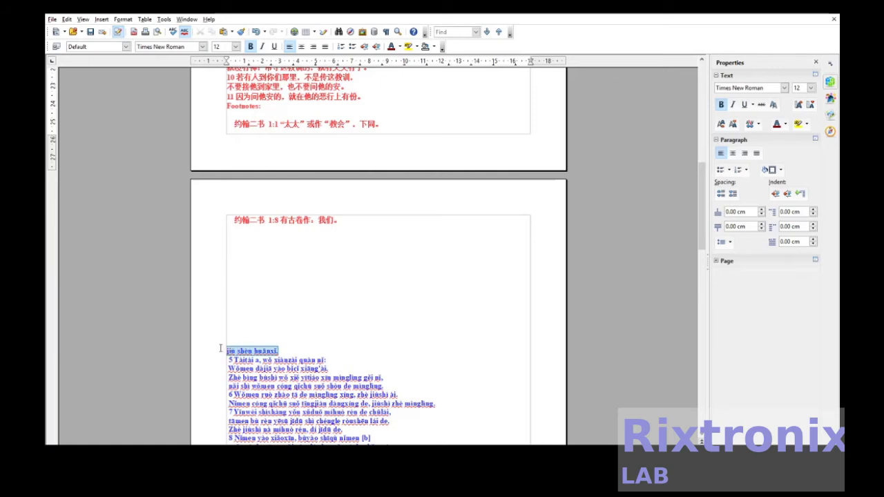
key("ctrl+x")
scroll(359, 325, "up", 10)
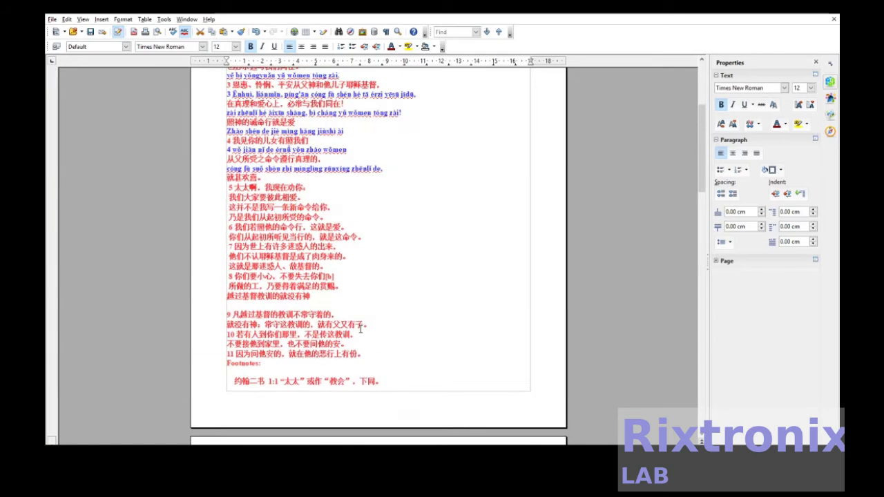
left_click(291, 179)
key("Return")
key("ctrl+v")
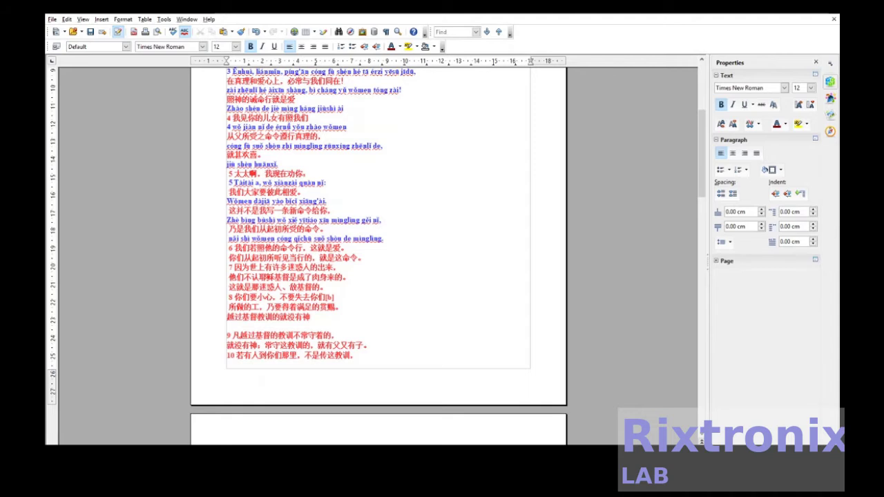
- Move the pinyin line "6 Wǒmen ruò zhào tā de mìnglìng xíng, zhè jiùshì ài." onto a new line below "6 我们若照他的命令行,这就是爱。"
scroll(378, 256, "down", 10)
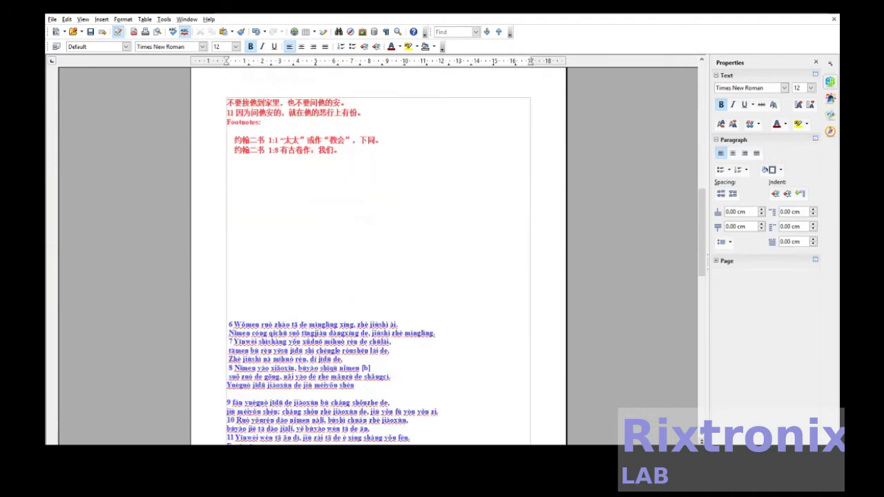
left_click_drag(398, 325, 291, 324)
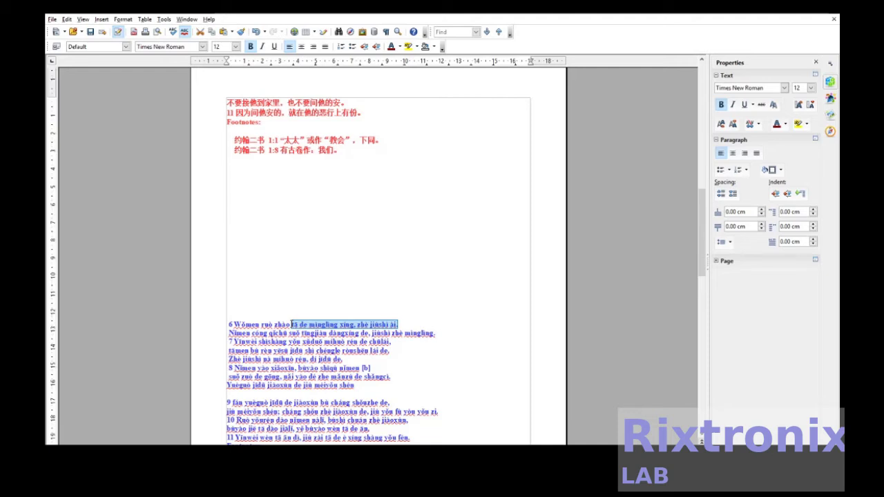
left_click_drag(401, 325, 216, 324)
key("Delete")
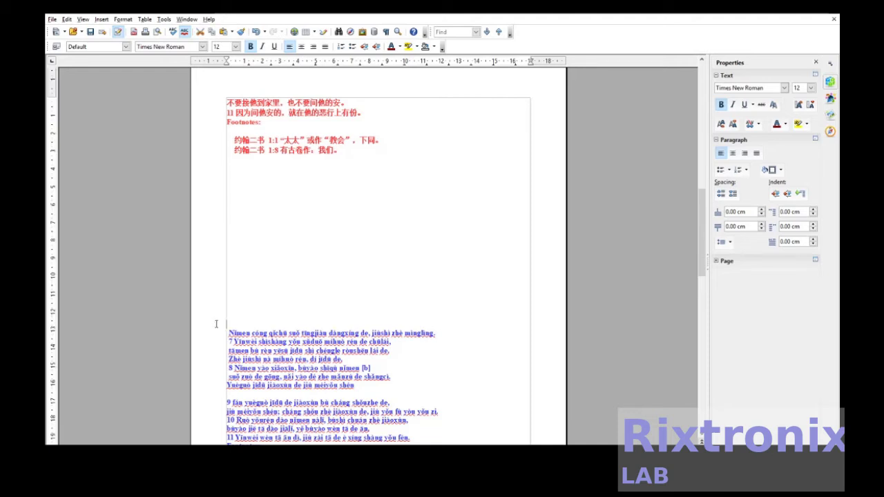
scroll(327, 318, "up", 8)
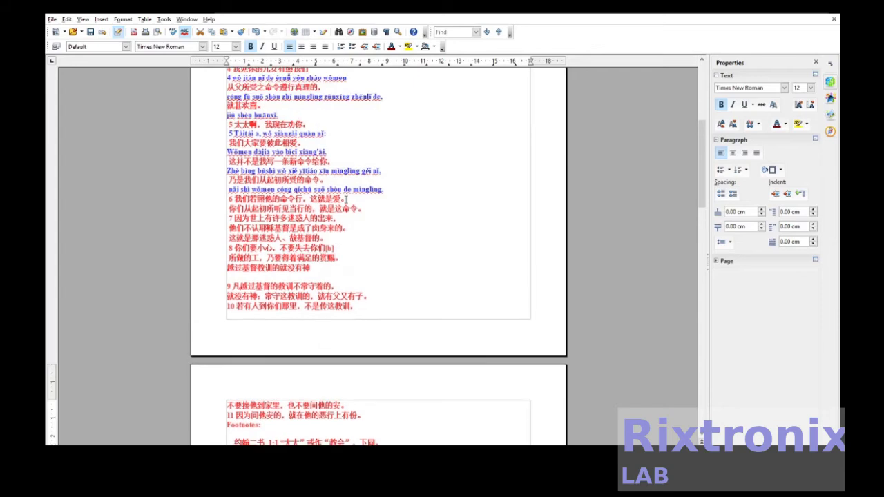
key("Return")
key("ctrl+v")
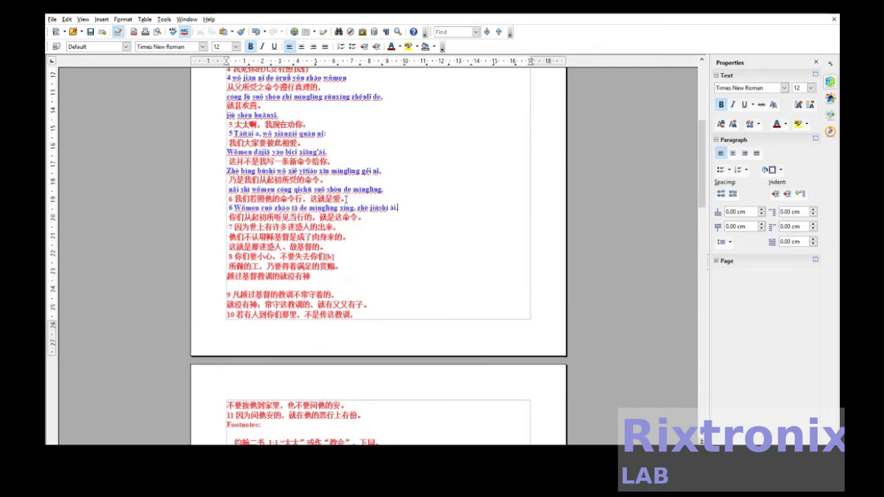
- Move the pinyin line "Nǐmen cóng qǐchū suǒ tīngjiàn dāngxíng de, jiùshì zhè mìnglìng." onto a new line below "你们从起初所听见当行的,就是这命令。"
scroll(346, 199, "down", 8)
scroll(347, 200, "down", 2)
left_click_drag(438, 281, 221, 280)
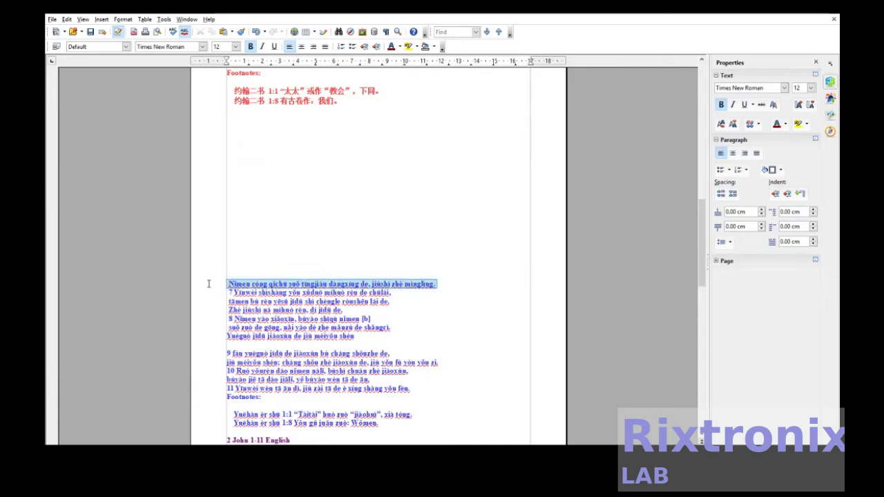
key("ctrl+x")
scroll(396, 249, "up", 8)
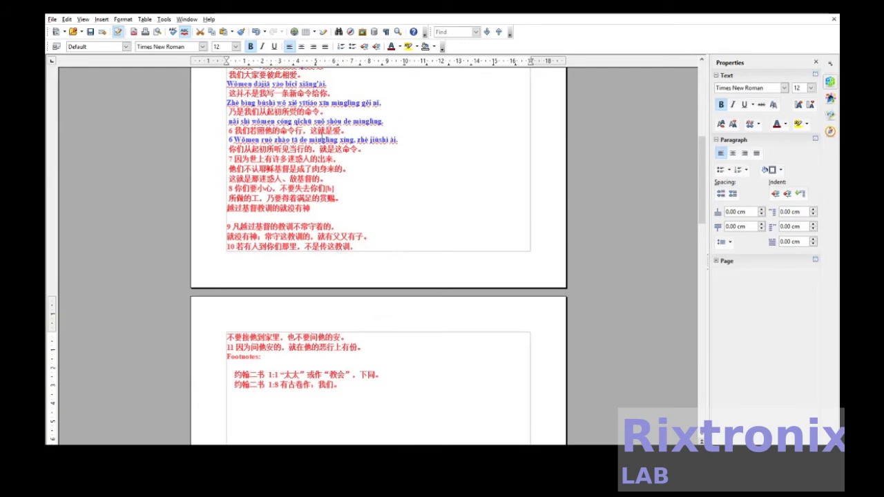
left_click(363, 149)
key("Return")
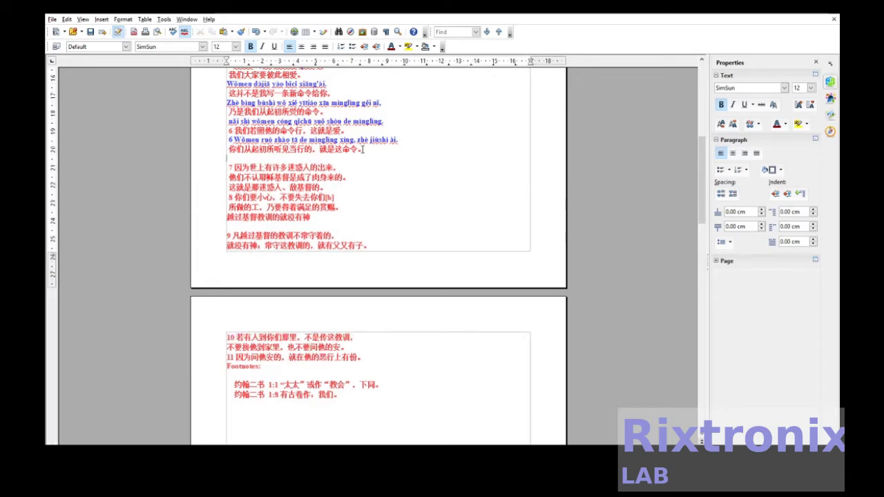
key("ctrl+v")
- Move the pinyin line "7 Yīnwèi shìshàng yǒu xǔduō míhuò rén de chūlái," onto a new line below "7 因为世上有许多迷惑人的出来"
scroll(362, 149, "down", 7)
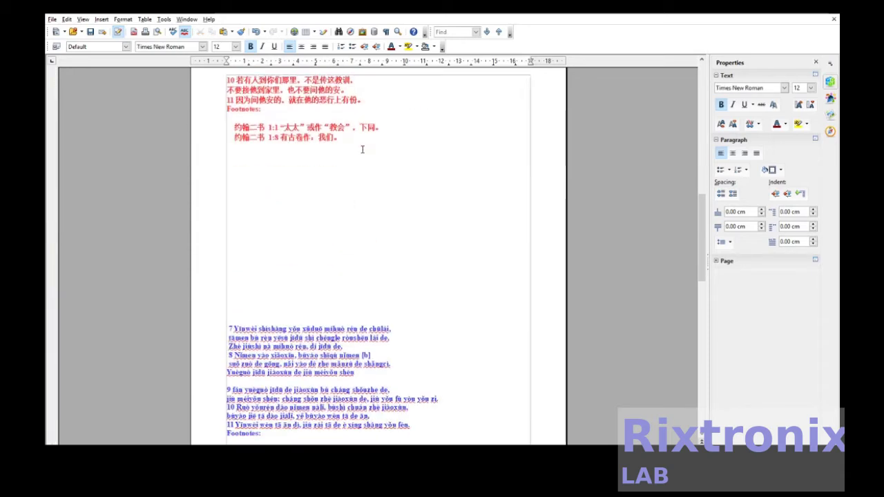
left_click_drag(395, 330, 226, 327)
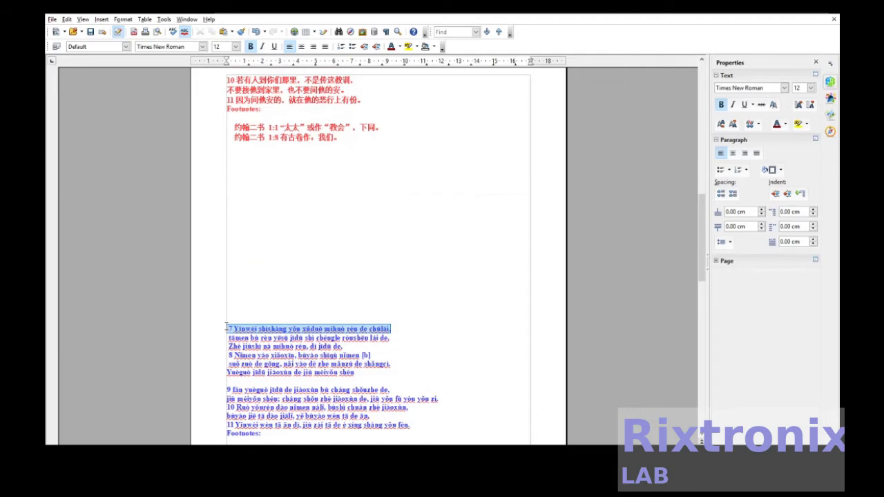
key("ctrl+x")
scroll(298, 288, "up", 6)
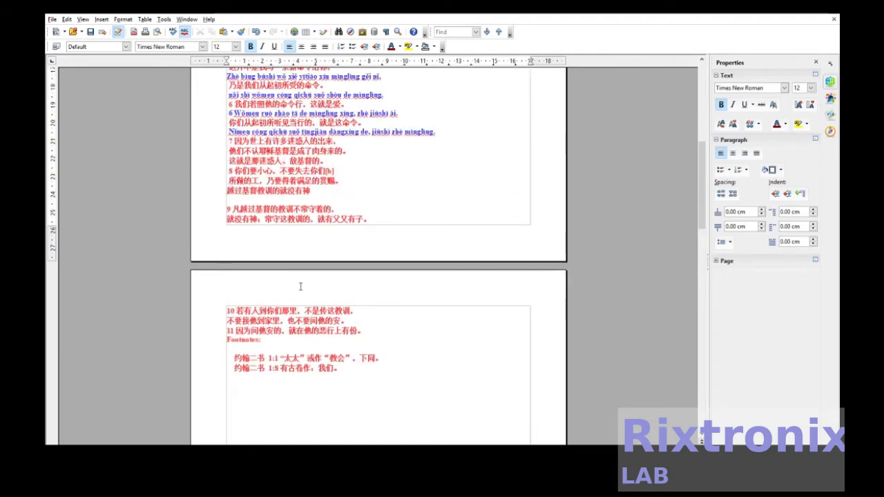
key("Return")
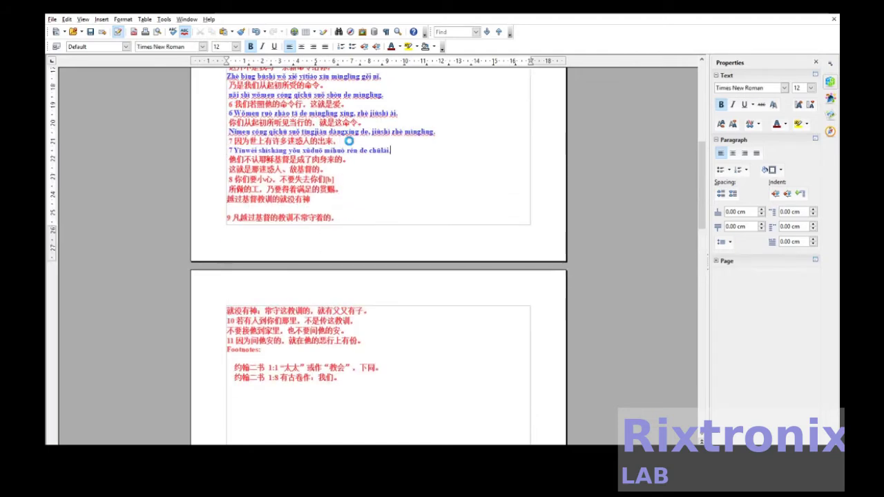
key("ctrl+v")
- Move the pinyin line "tāmen bù rèn yēsū jīdū shì chéngle ròushēn lái de," onto a new line below "他们不认耶稣基督是成了肉身来的"
scroll(351, 141, "down", 6)
scroll(350, 141, "down", 2)
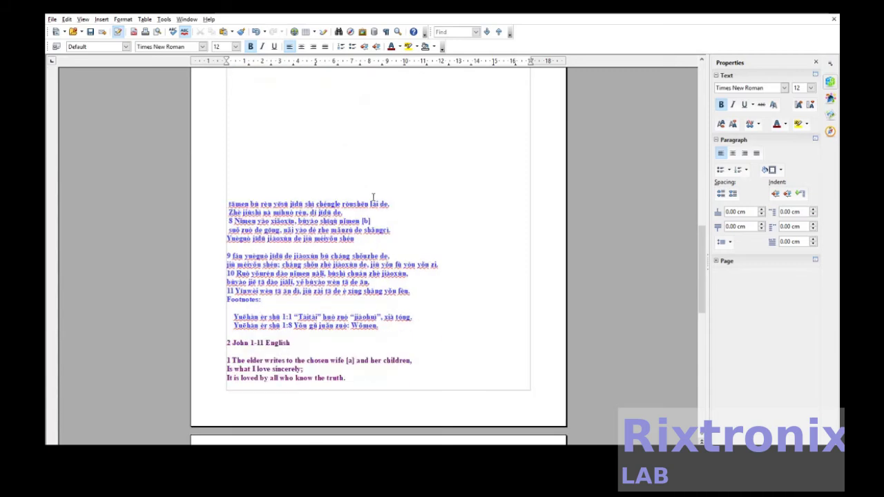
left_click_drag(403, 203, 221, 203)
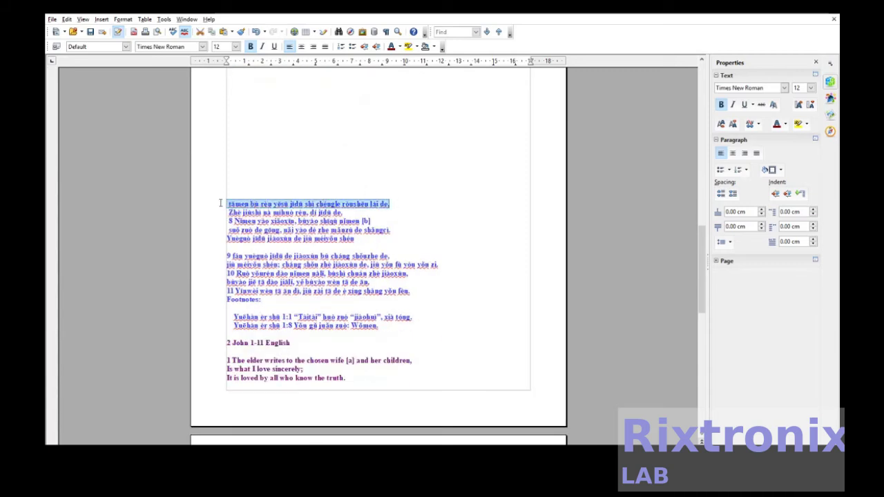
key("ctrl+x")
scroll(264, 191, "up", 12)
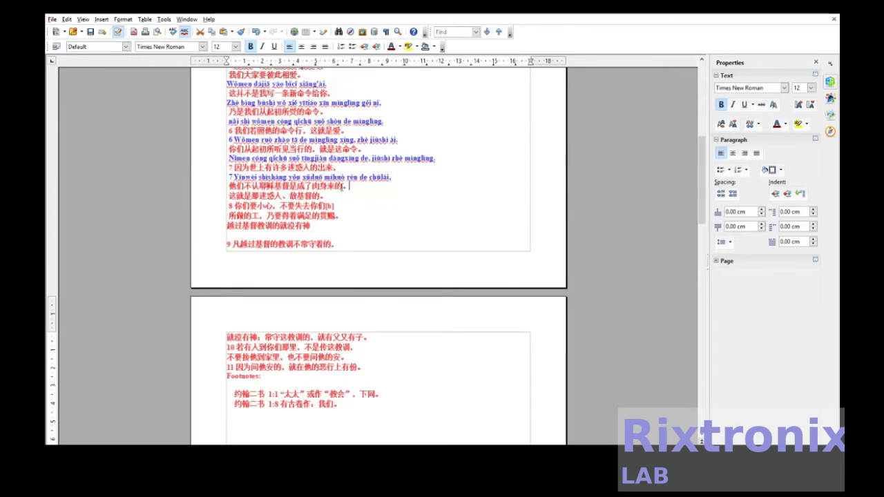
key("Return")
key("ctrl+v")
- Move the pinyin line "Zhè jiùshì nà míhuò rén, dí jīdū de." onto a new line below "这就是那迷惑人、敌基督的。"
scroll(340, 188, "down", 15)
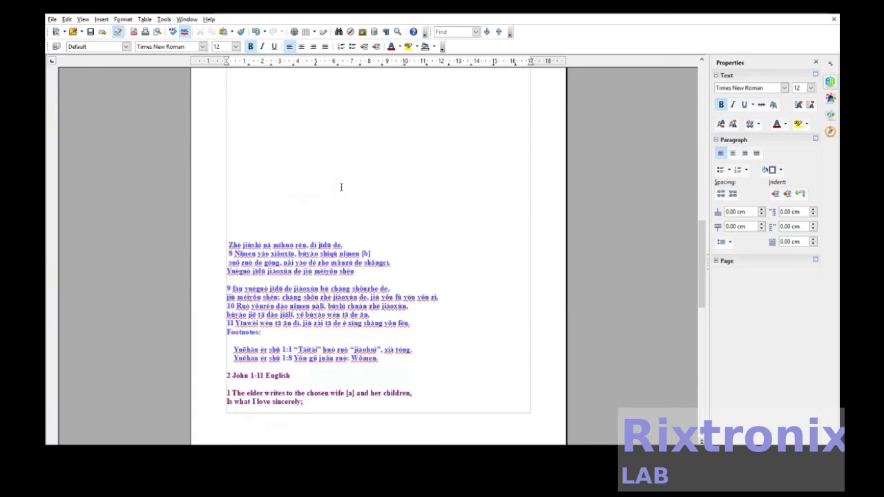
left_click_drag(349, 246, 224, 245)
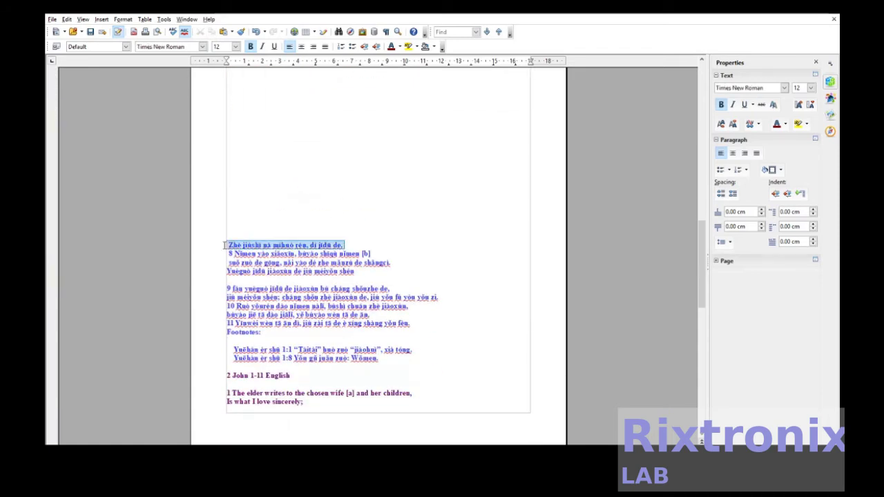
key("ctrl+x")
scroll(276, 242, "up", 10)
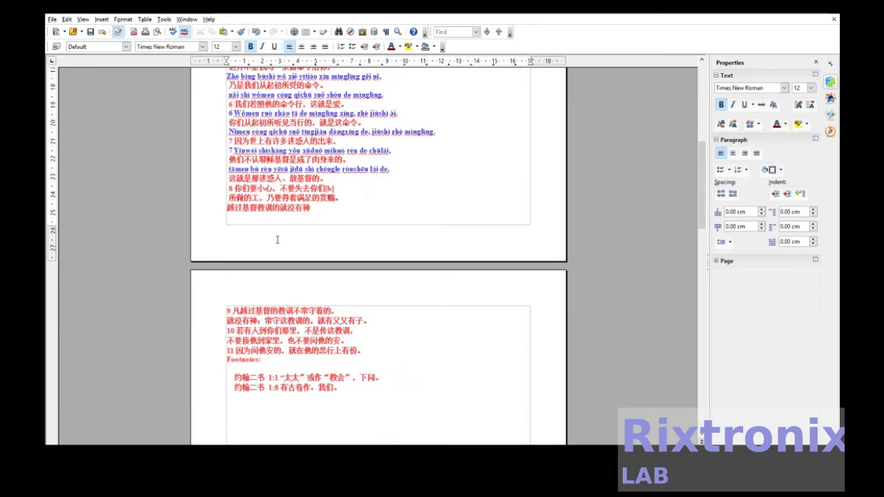
left_click(335, 177)
key("Return")
key("ctrl+v")
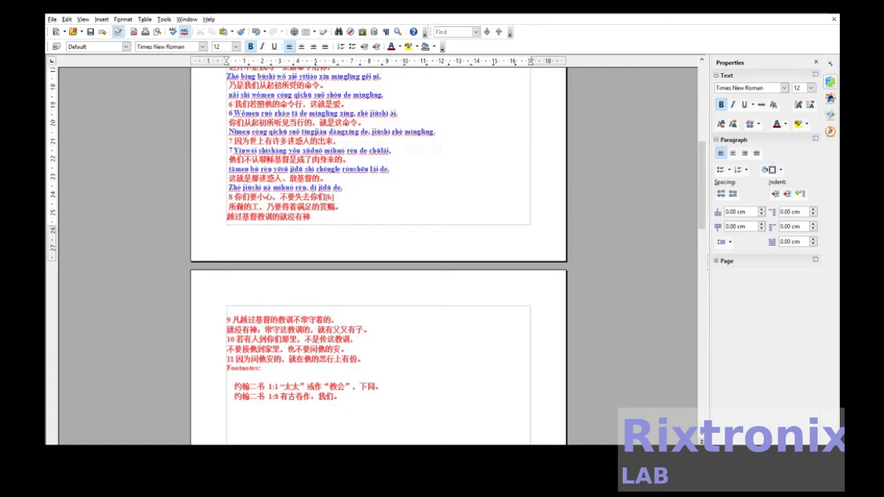
- Move the pinyin line "Yuèguò jīdū jiàoxùn de jiù méiyǒu shén" onto the empty line below "越过基督教训的就没有神"
scroll(379, 256, "down", 8)
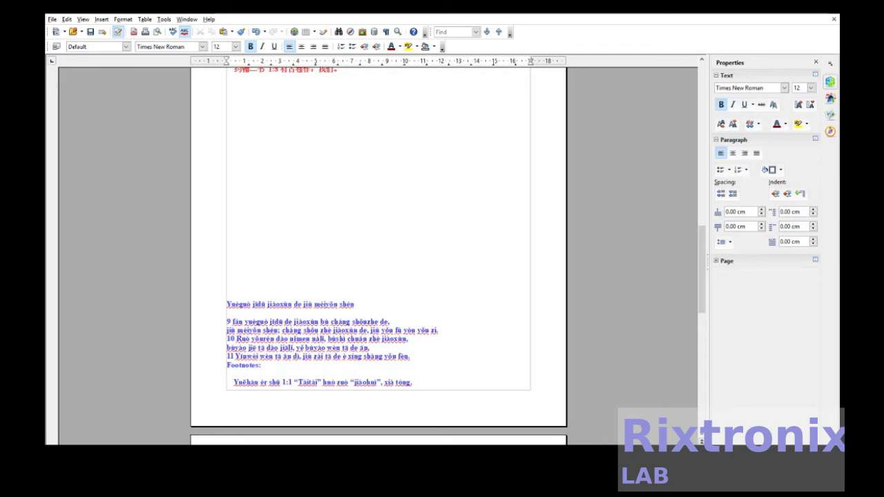
scroll(378, 256, "up", 3)
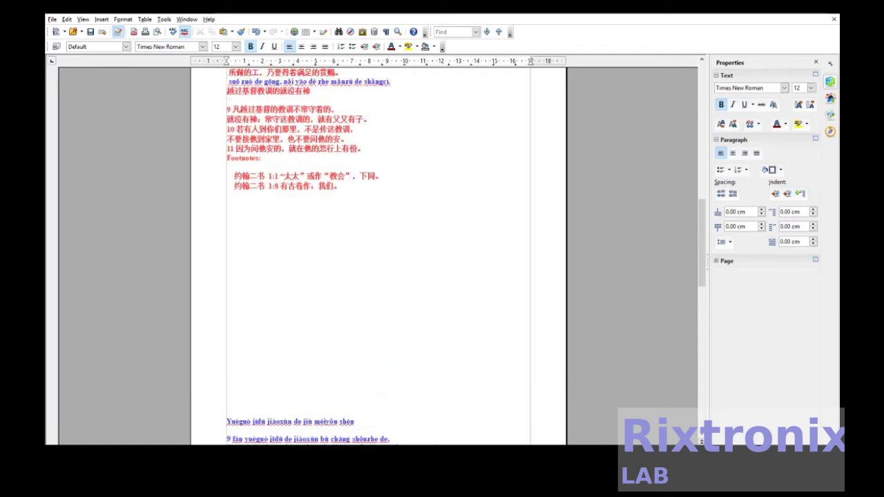
scroll(379, 255, "down", 1)
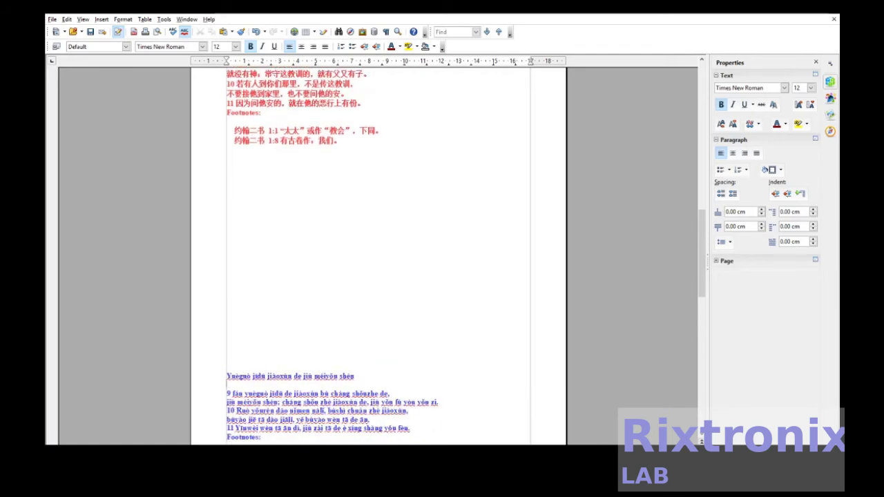
left_click_drag(228, 376, 368, 374)
key("ctrl+x")
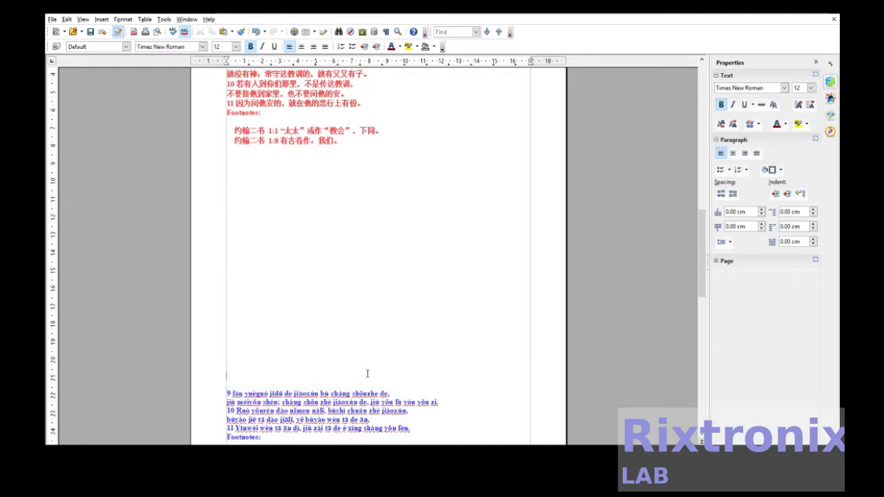
scroll(377, 369, "up", 3)
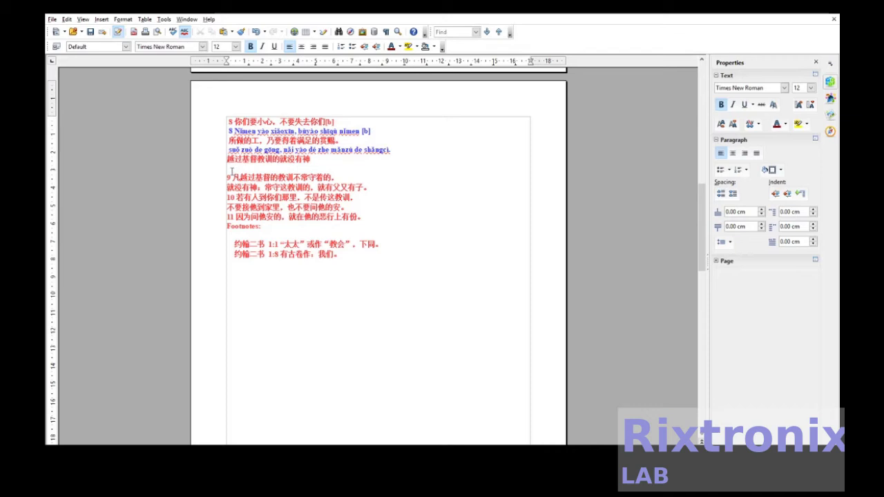
key("ctrl+v")
- Move the pinyin line "9 fán yuèguò jīdū de jiàoxùn bù cháng shǒuzhe de," onto a new line below "9 凡越过基督的教训不常守着的"
scroll(288, 205, "down", 8)
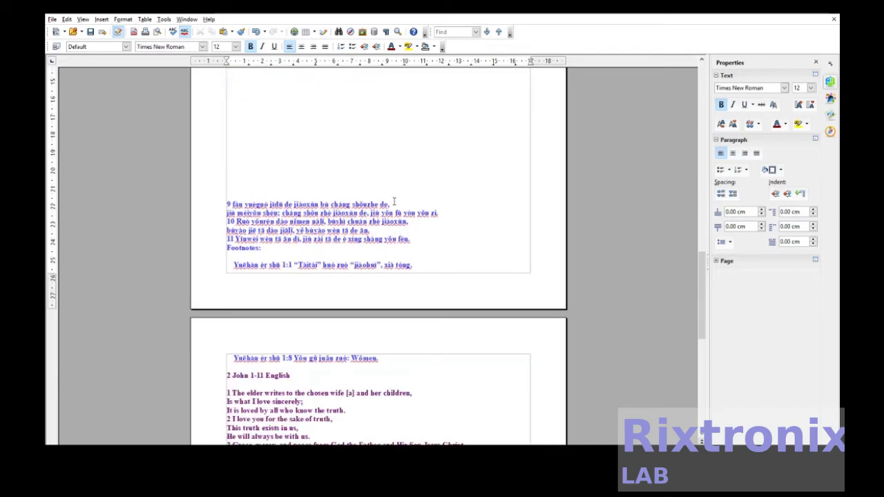
left_click_drag(391, 204, 226, 205)
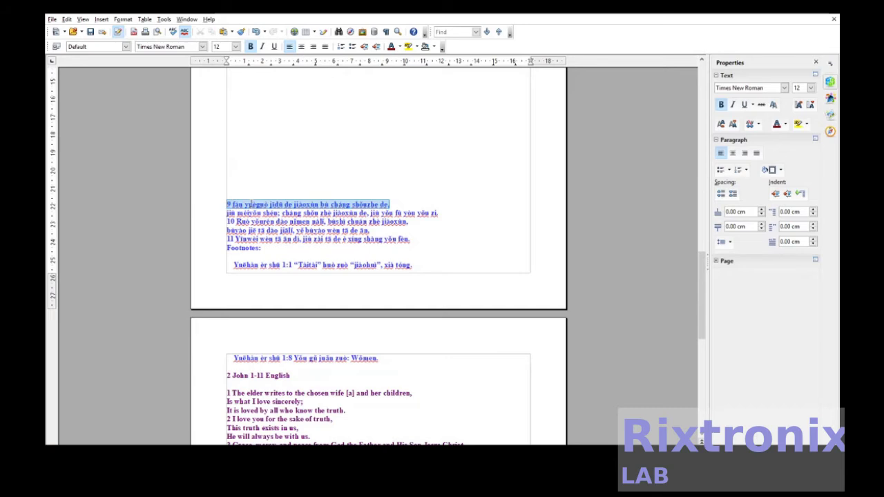
key("ctrl+x")
scroll(296, 199, "up", 5)
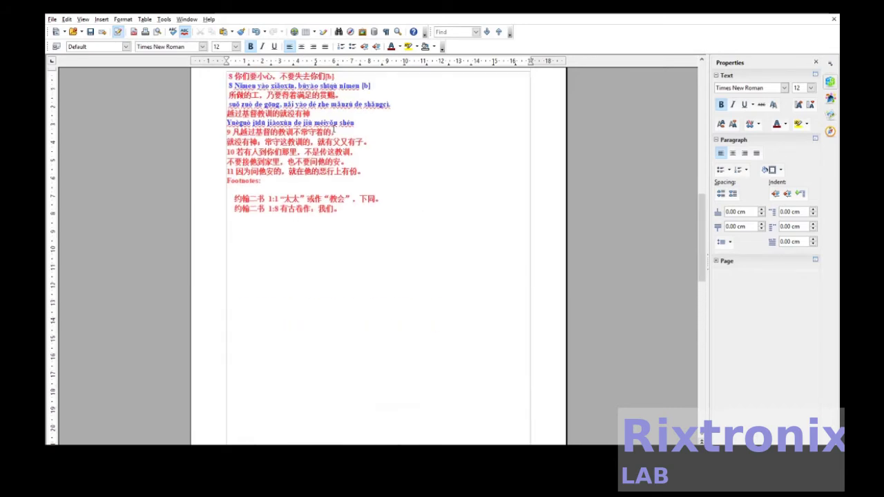
left_click(337, 131)
key("Return")
key("ctrl+v")
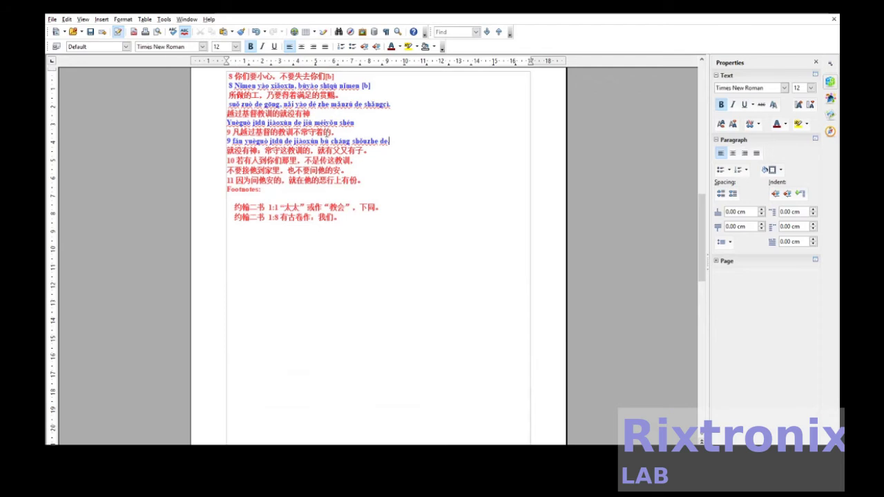
- Move the pinyin line "jiù méiyǒu shén; cháng shǒu zhè jiàoxùn de, jiù yǒu fù yòu yǒu zǐ." onto a new line below "就没有神;常守这教训的,就有父又有子。"
scroll(327, 133, "down", 5)
left_click_drag(440, 266, 217, 269)
key("ctrl+x")
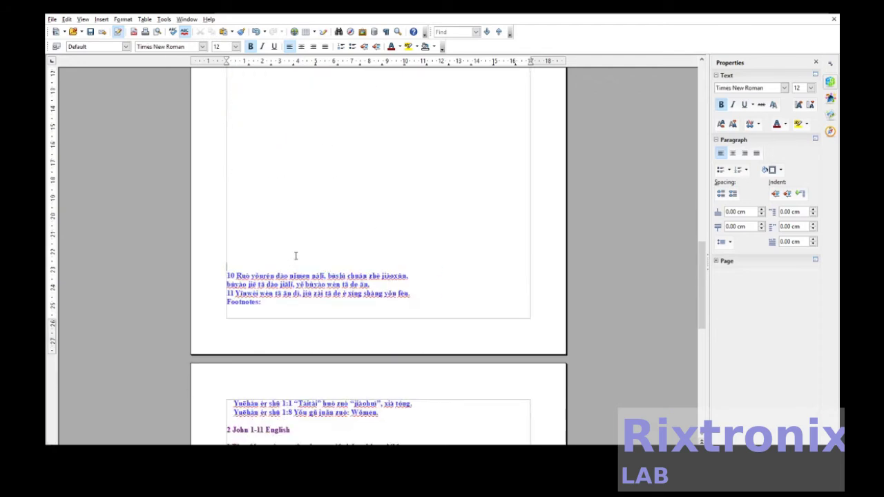
scroll(292, 256, "up", 10)
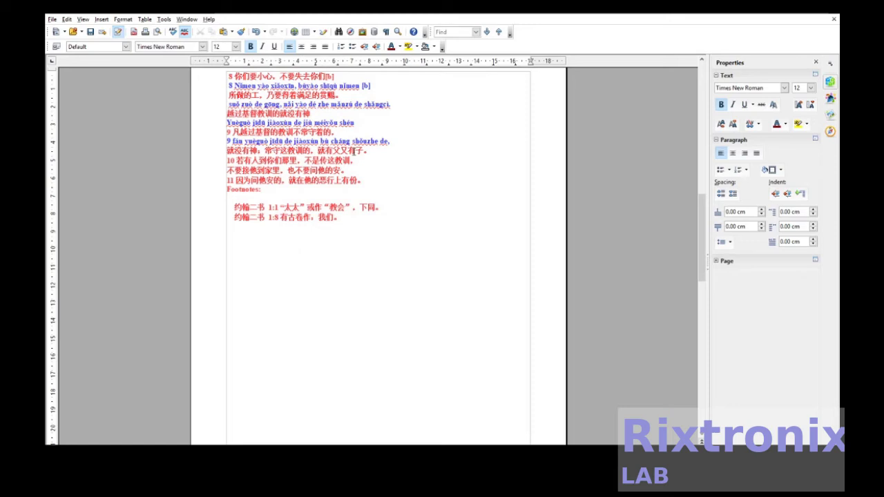
left_click(368, 152)
key("Return")
key("ctrl+v")
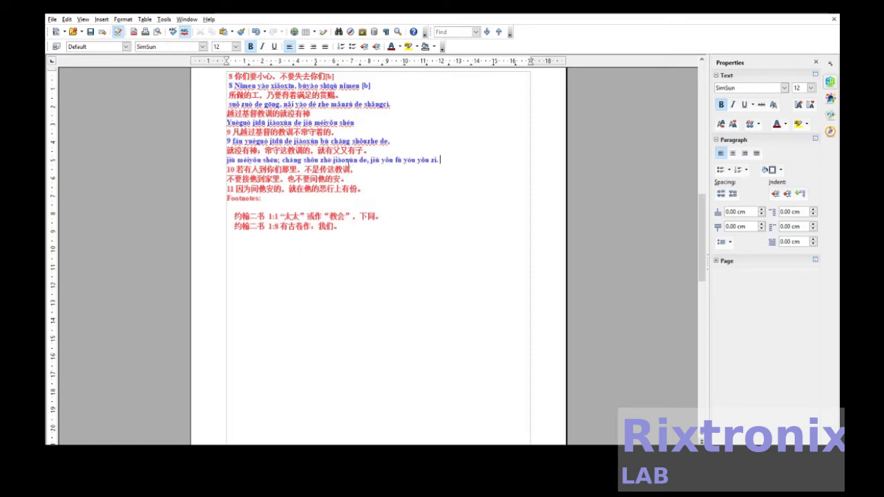
- Move the pinyin line "10 Ruò yǒurén dào nǐmen nàlǐ, bùshì chuán zhè jiàoxùn," onto a new line below "10 若有人到你们那里,不是传这教训"
scroll(348, 163, "down", 5)
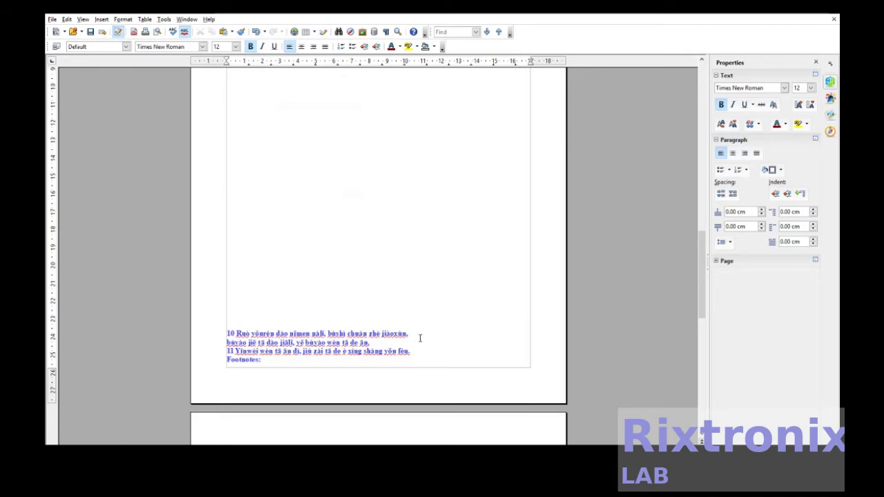
left_click_drag(414, 334, 224, 333)
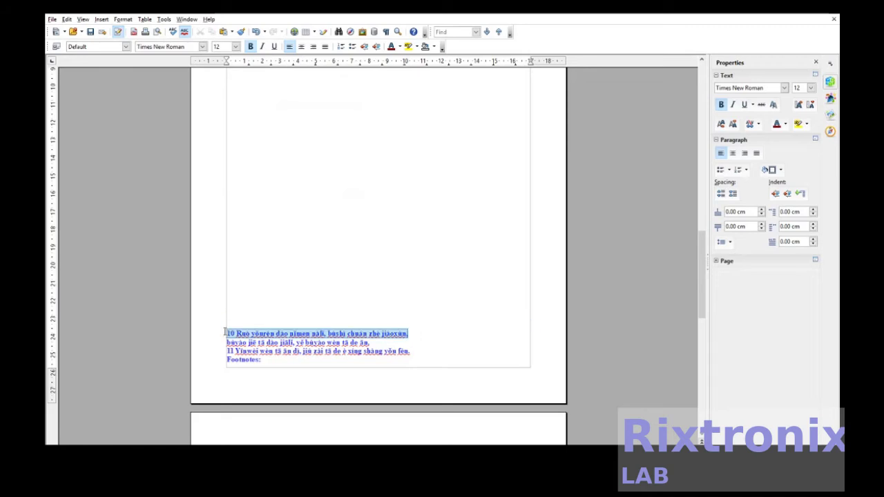
key("ctrl+x")
scroll(320, 310, "up", 10)
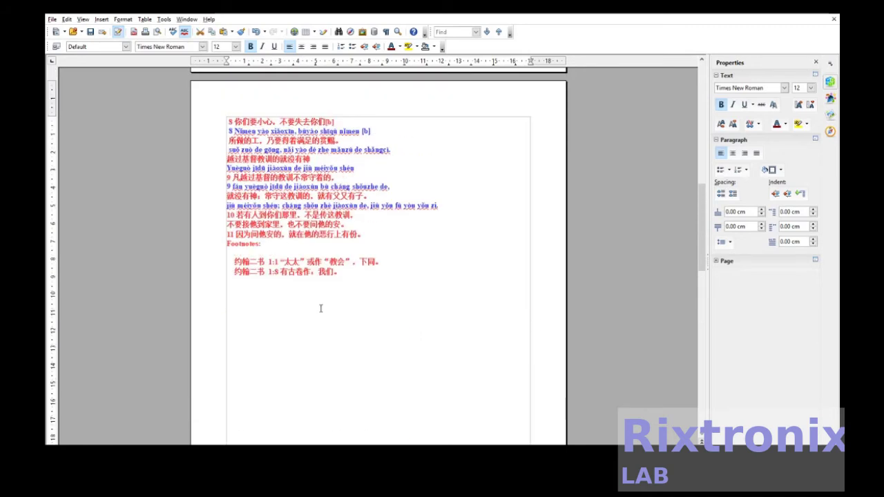
key("Return")
key("ctrl+v")
- Move the pinyin line "bùyào jiē tā dào jiālǐ, yě bùyào wèn tā de ān." onto a new line below "不要接他到家里,也不要问他的安。"
scroll(346, 220, "down", 10)
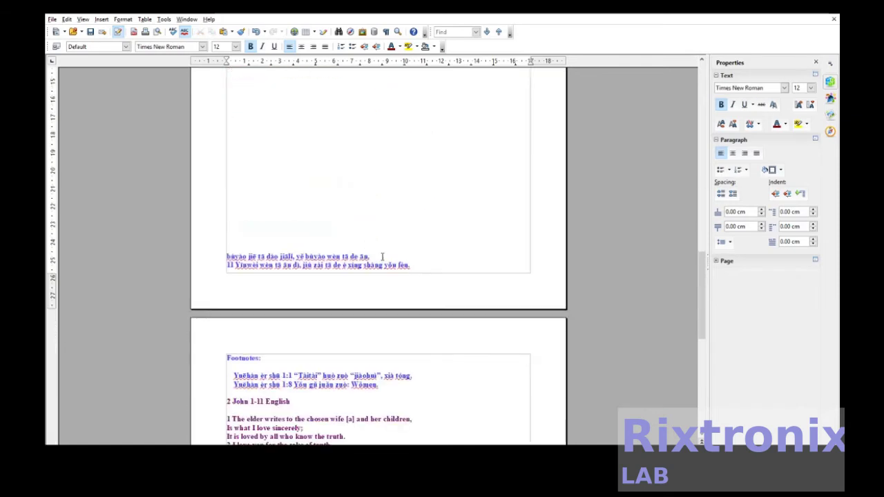
left_click_drag(381, 257, 235, 256)
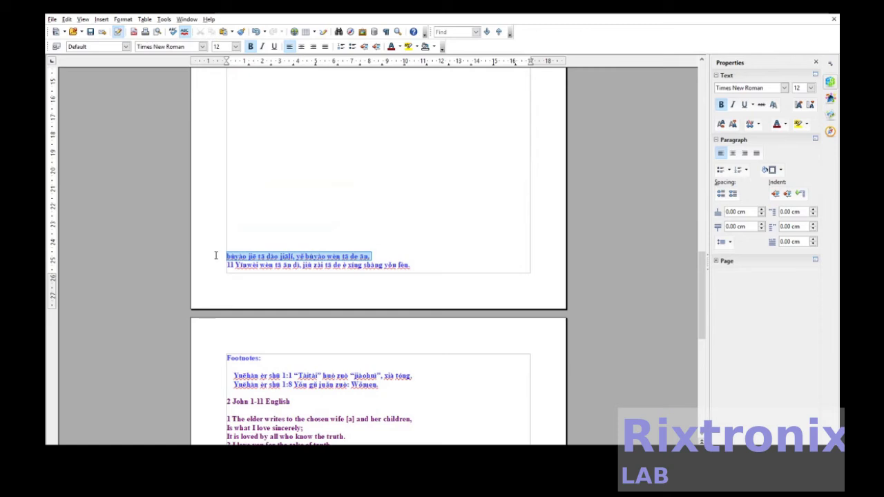
key("ctrl+x")
scroll(259, 249, "up", 11)
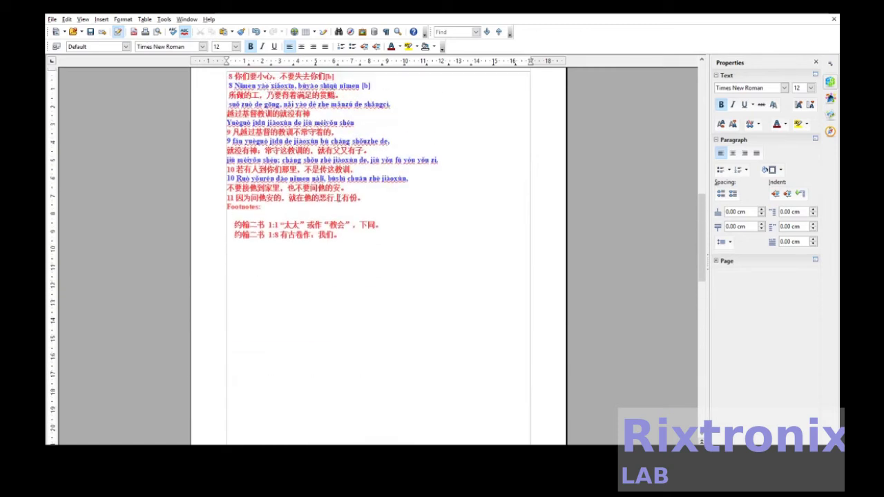
left_click(346, 187)
key("Return")
key("ctrl+v")
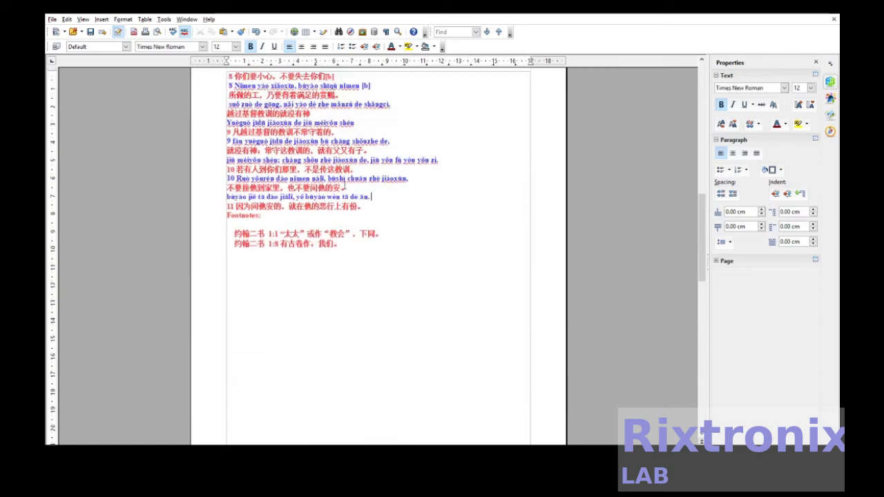
- Move the verse 11 pinyin line, starting "11 Yīnwèi wèn tā ān dì", onto a new line below "11 因为问他安的,就在他的恶行上有份。"
scroll(343, 186, "down", 9)
scroll(344, 186, "up", 8)
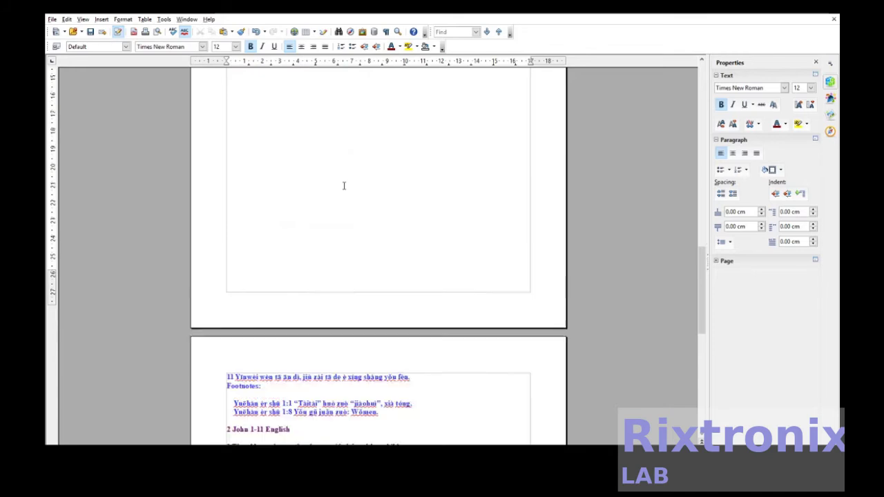
scroll(304, 221, "down", 8)
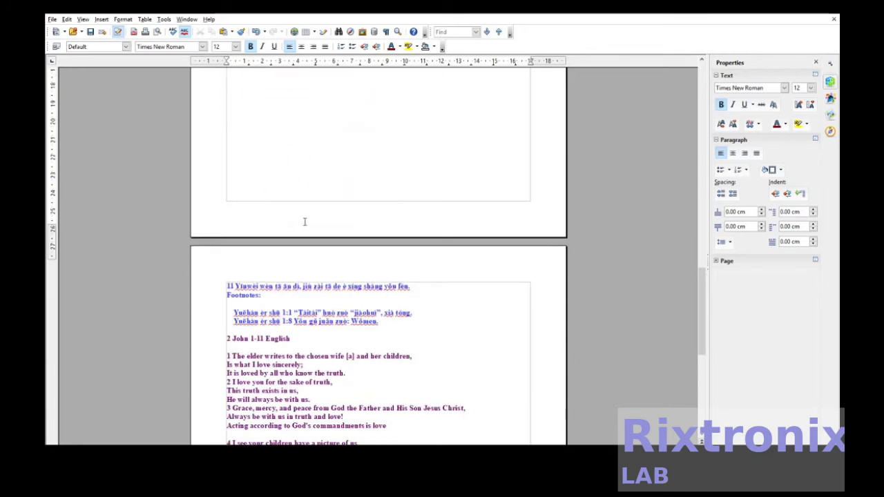
left_click_drag(412, 286, 226, 286)
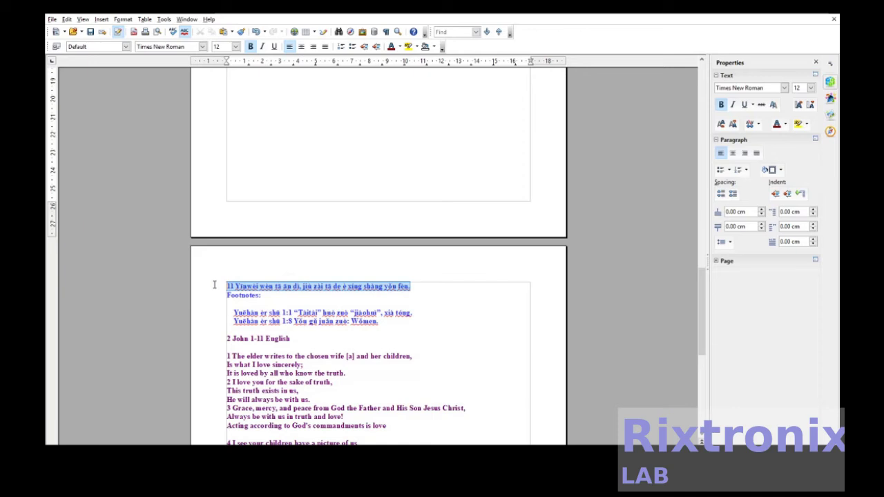
key("Delete")
scroll(277, 276, "up", 5)
scroll(277, 275, "up", 1)
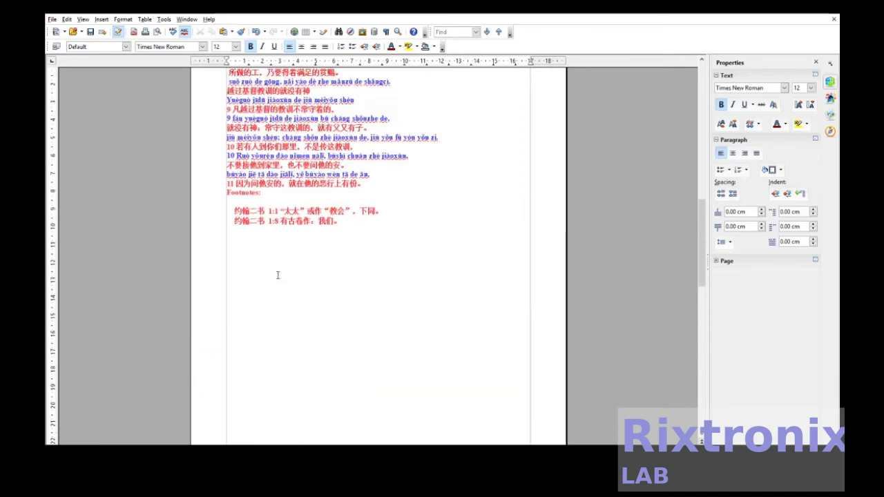
left_click(360, 185)
key("Return")
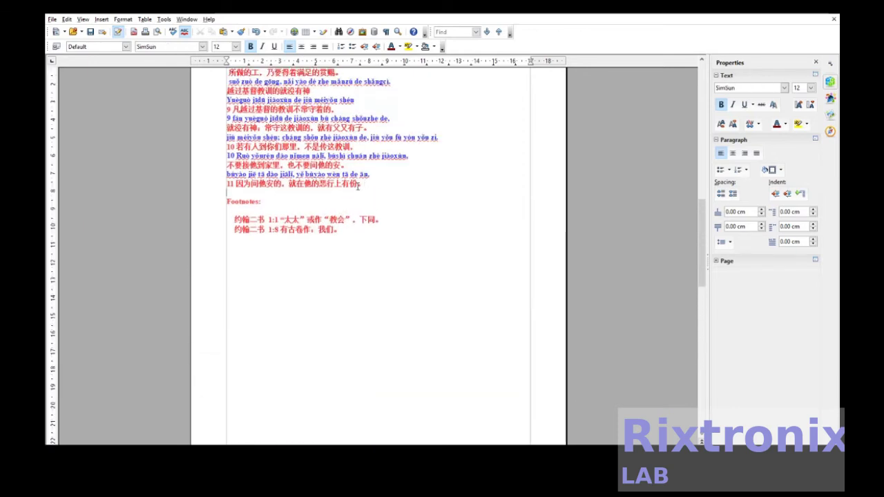
key("ctrl+v")
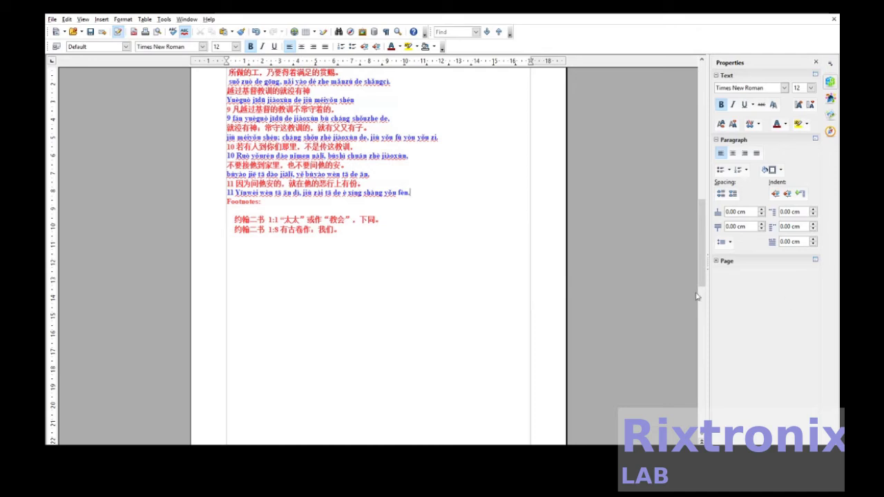
- Delete the duplicate blue "Footnotes:" heading and the empty line before it above the remaining pinyin footnotes
scroll(624, 327, "down", 9)
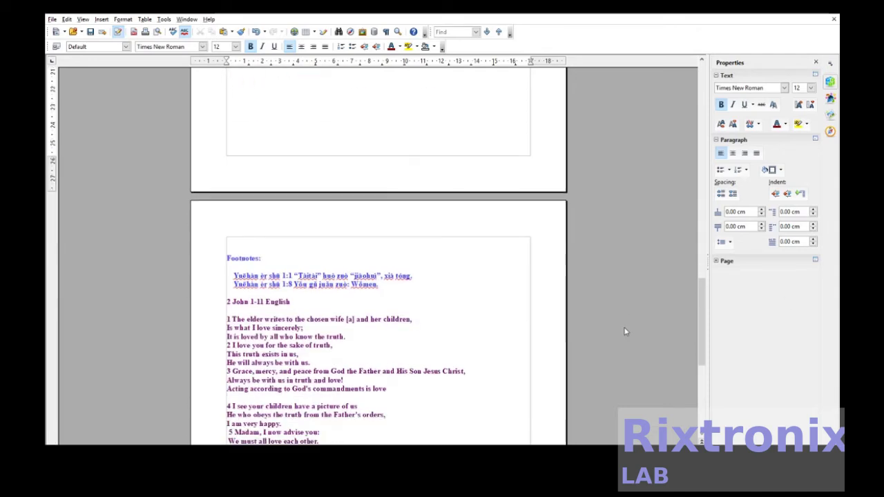
left_click(281, 247)
key("shift+Down")
key("shift+Down")
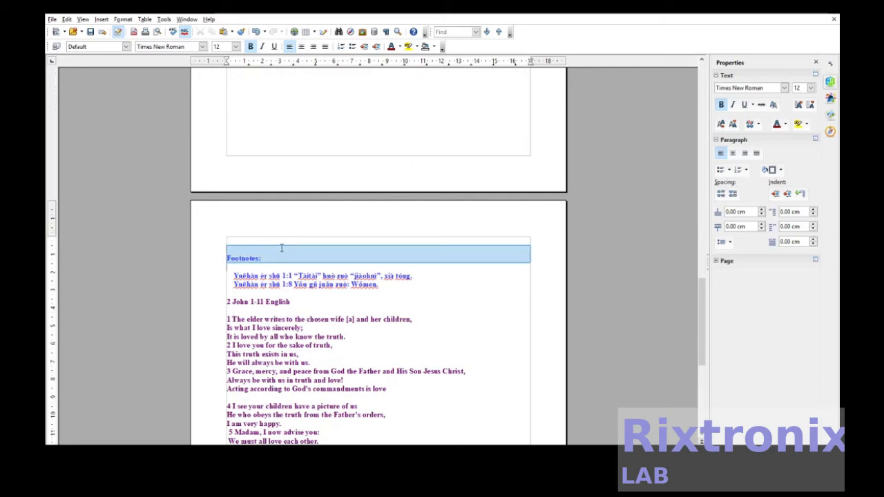
key("Delete")
- Move the pinyin footnote "Yuēhàn èr shū 1:1 “Tàitài” huò zuò “jiàohuì”, xià tóng." onto a new line below the Chinese 1:1 footnote
key("Down")
key("shift+End")
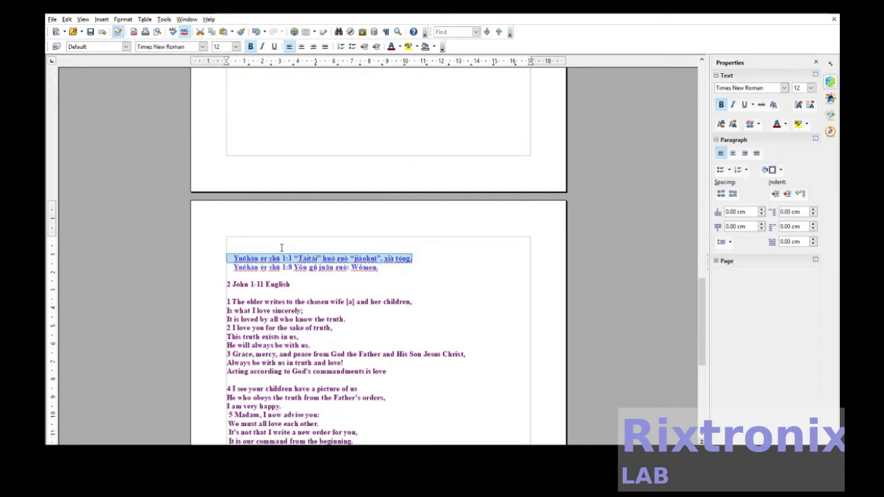
key("Delete")
scroll(281, 247, "up", 8)
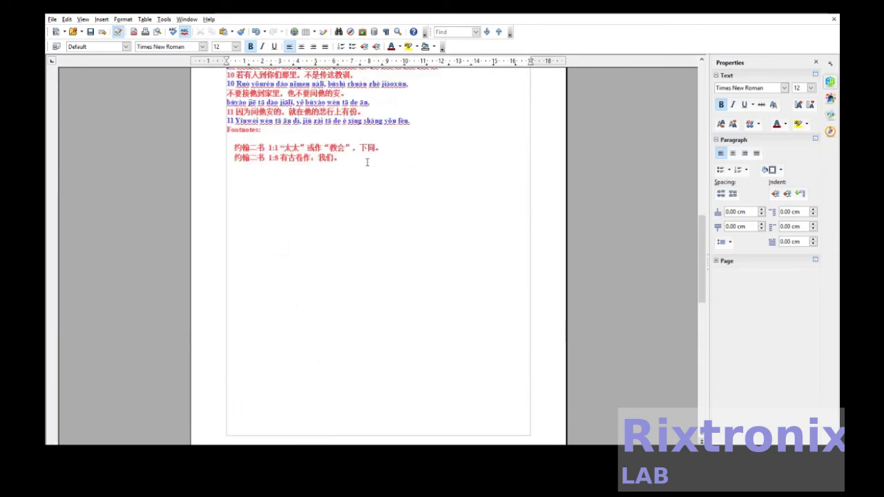
left_click(385, 148)
key("Return")
type("Yuēhàn èr shū 1:1 \"Tàitai\" huò zuò \"jiàohuì\", xià tóng.")
- Move the pinyin footnote "Yuēhàn èr shū 1:8 Yǒu gǔ juǎn zuò: Wǒmen." directly below the Chinese 1:8 footnote, without an empty line between them
scroll(385, 147, "down", 8)
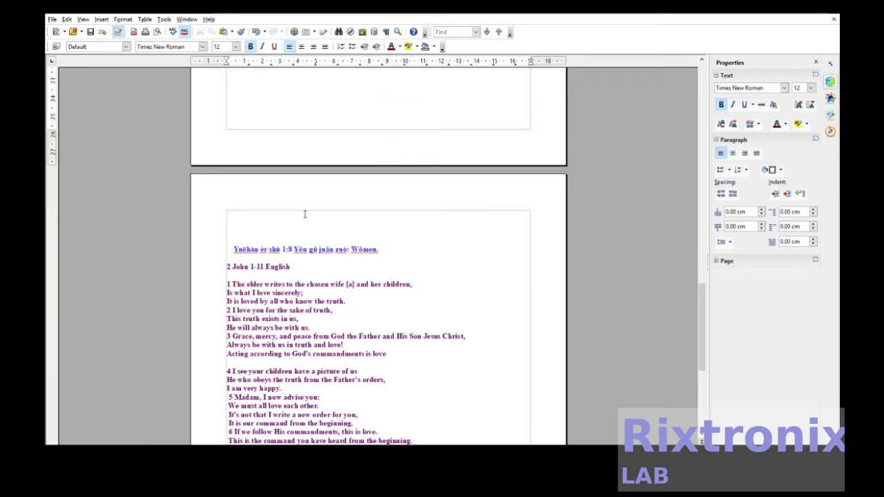
left_click_drag(382, 250, 230, 245)
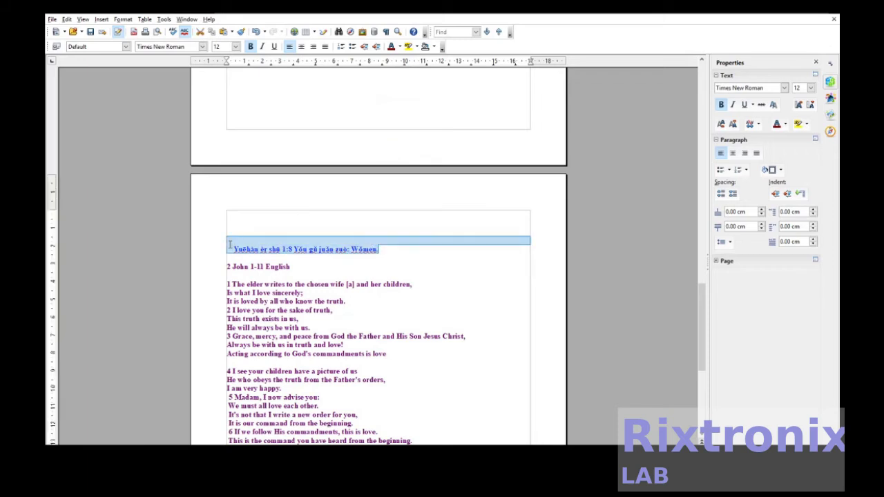
key("ctrl+x")
scroll(302, 237, "up", 8)
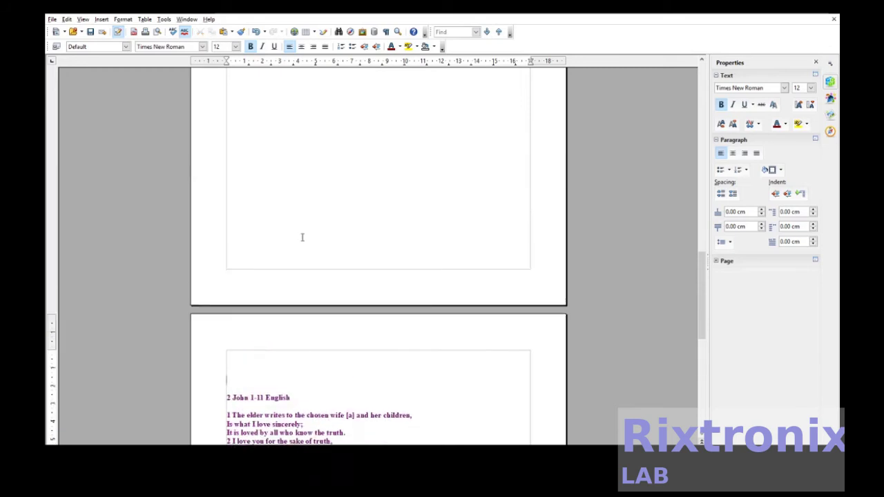
scroll(301, 237, "up", 1)
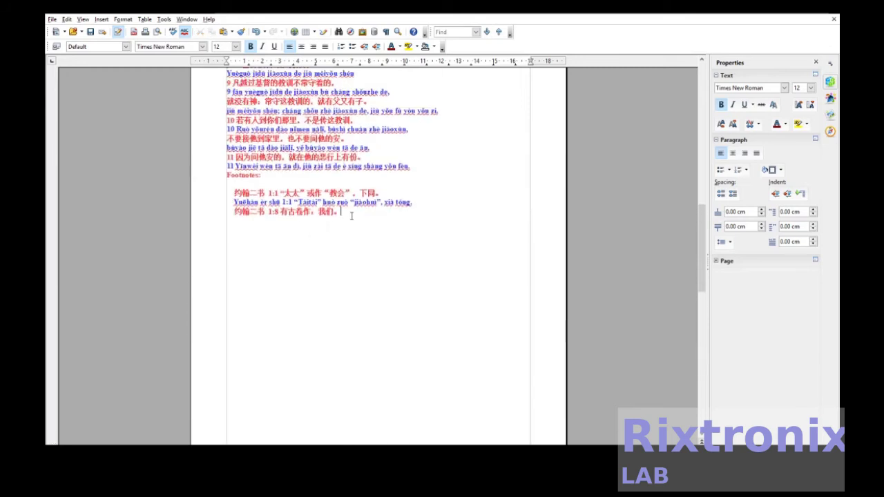
key("ctrl+v")
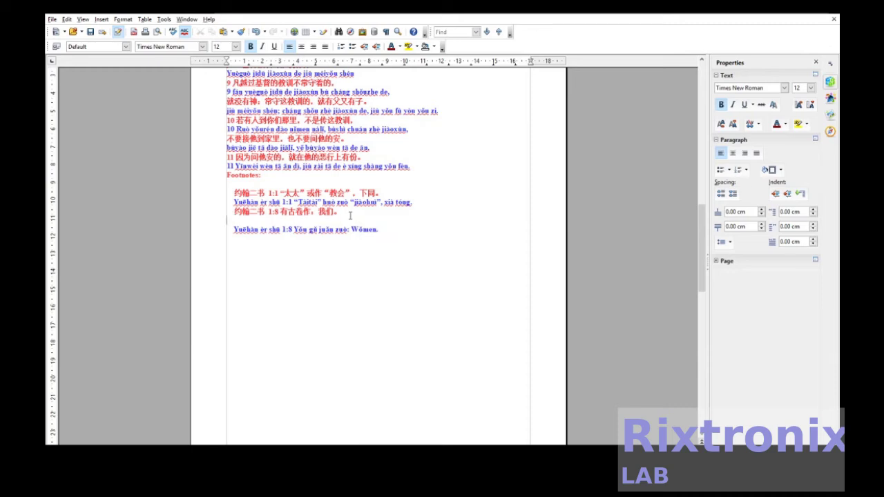
key("Delete")
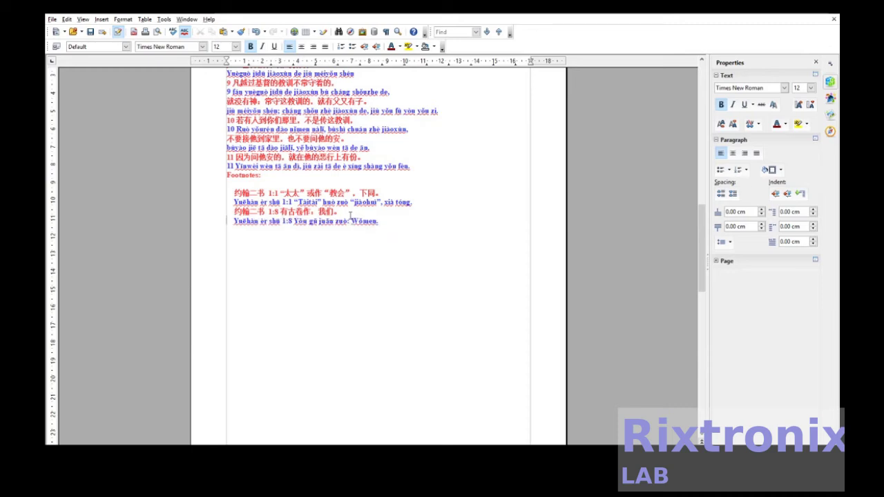
- Delete the surplus blank lines between the last pinyin footnote and the heading "2 John 1-11 English", and save the document
scroll(350, 216, "down", 1)
left_click(291, 208)
key("shift+Down")
key("shift+Down")
key("shift+Down")
key("shift+Down")
key("shift+Down")
key("shift+Down")
key("shift+Down")
key("shift+Down")
key("shift+Down")
key("shift+Down")
key("shift+Down")
key("shift+Down")
key("shift+Down")
key("shift+Down")
key("shift+Down")
key("shift+Down")
key("shift+Down")
key("shift+Down")
key("shift+Down")
key("shift+Down")
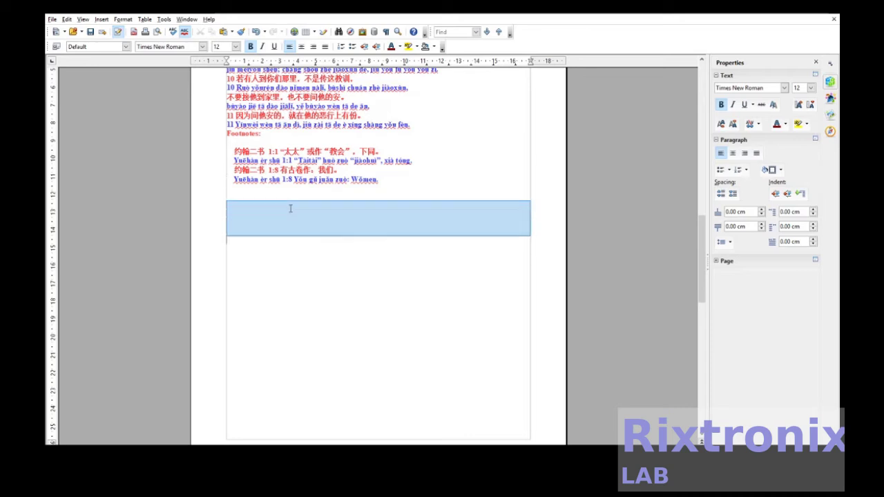
key("Delete")
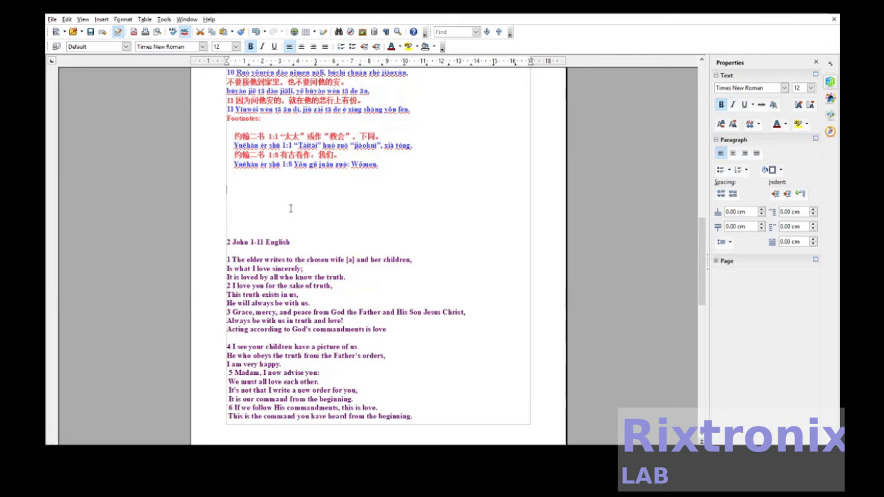
key("Up")
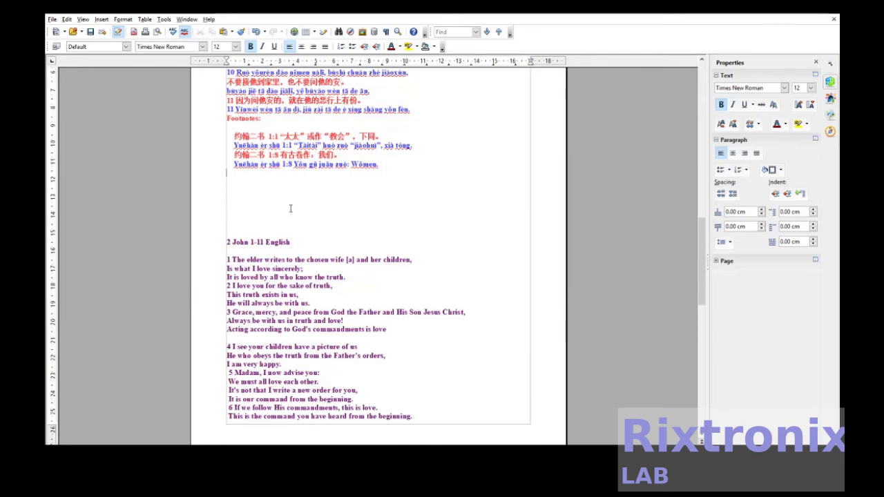
key("Delete")
key("Delete")
key("Delete")
key("Delete")
key("Delete")
key("Delete")
key("Delete")
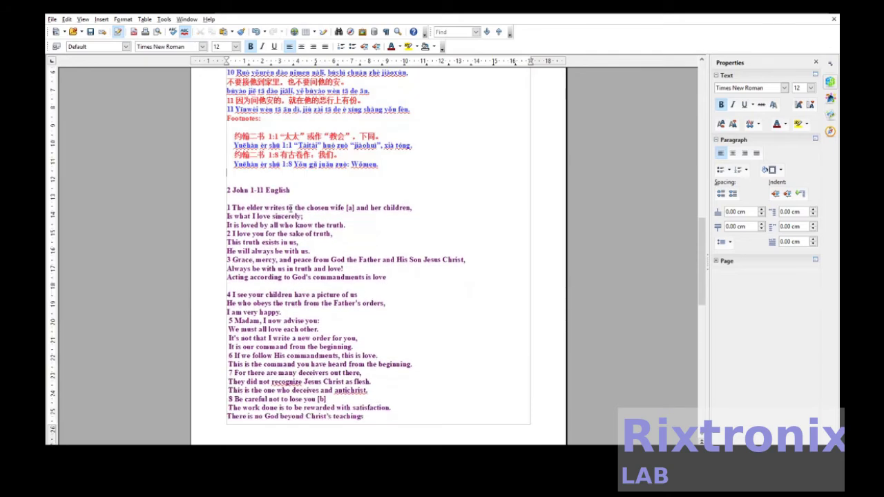
scroll(290, 209, "down", 3)
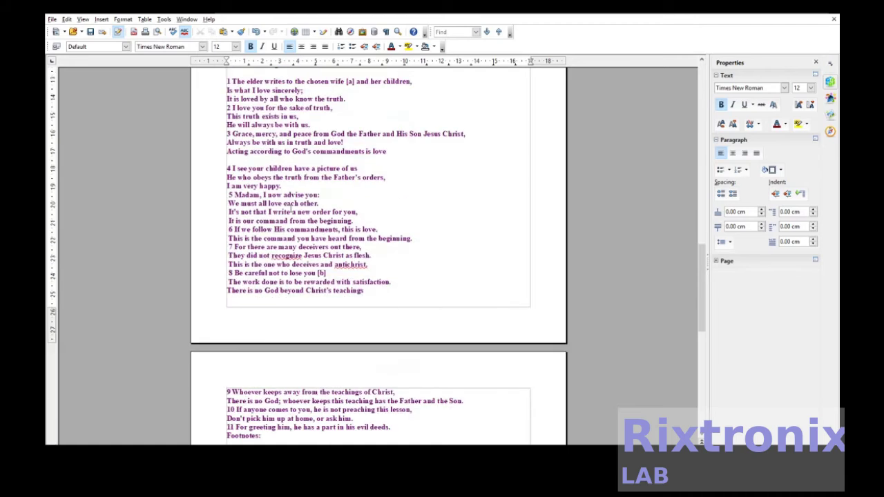
left_click(90, 32)
- Move the heading "2 John 1-11 English" onto a new line directly below the pinyin title at the start of the document
scroll(602, 332, "up", 3)
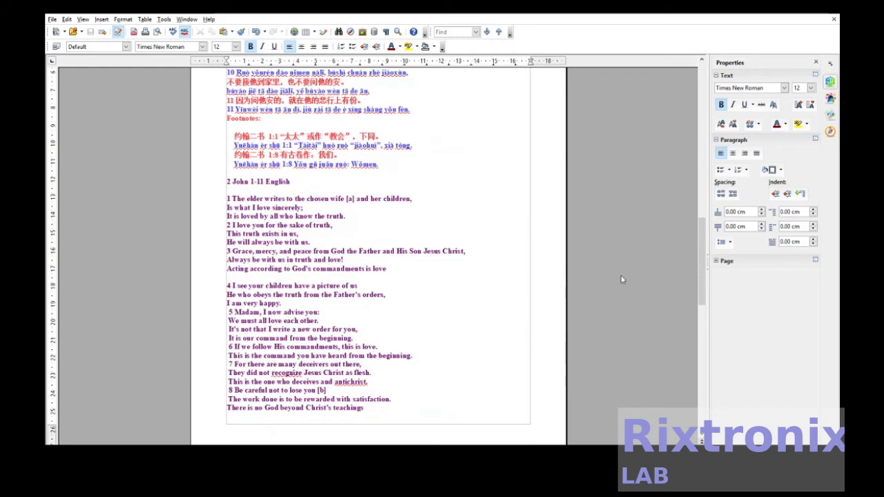
left_click(288, 180)
key("shift+Home")
key("ctrl+c")
key("BackSpace")
scroll(303, 180, "up", 3)
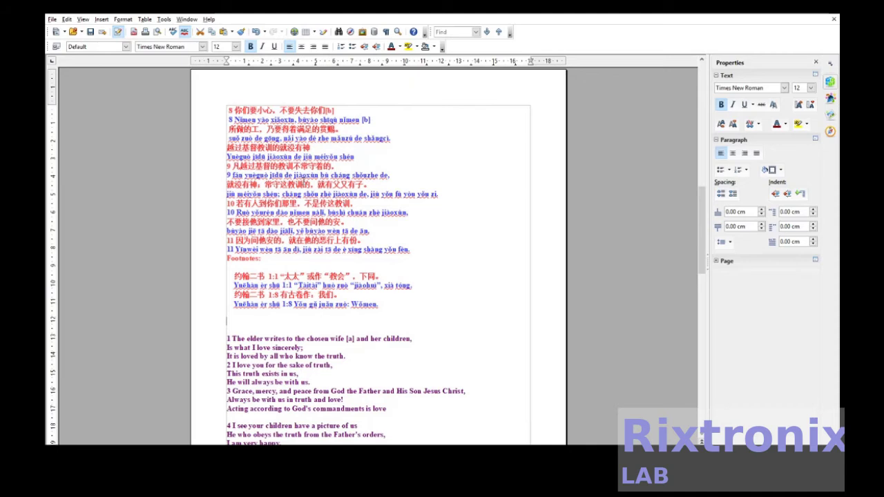
scroll(379, 263, "up", 12)
left_click(357, 138)
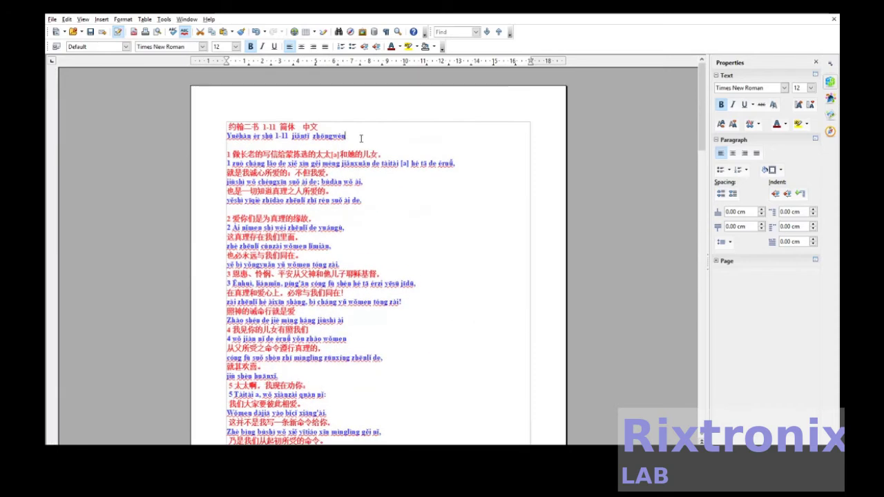
key("Return")
key("ctrl+v")
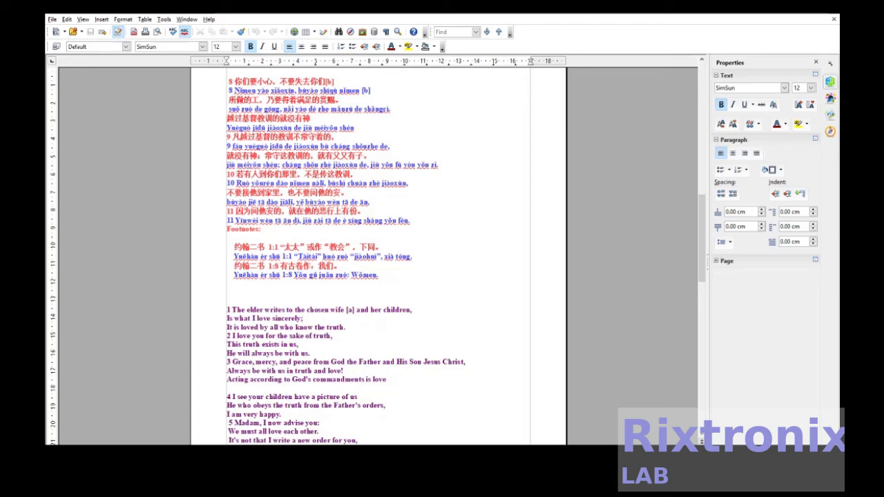
- Move "1 The elder writes to the chosen wife [a] and her children," below the verse 1 pinyin, with a blank line before verse 2
left_click(456, 301)
key("shift+Home")
key("ctrl+x")
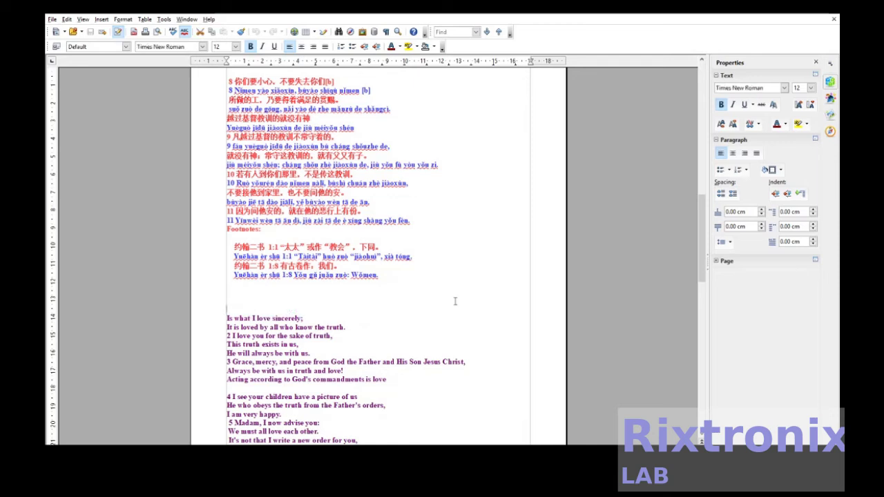
key("ctrl+Home")
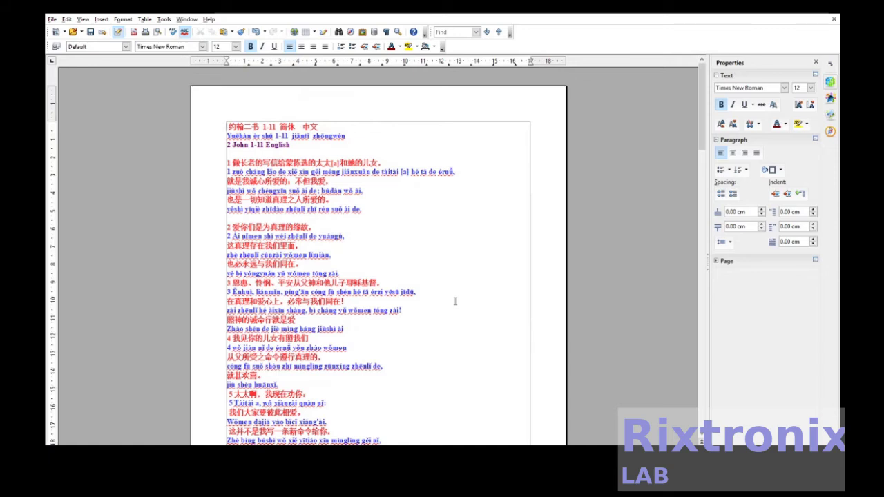
key("Down")
key("Down")
key("Down")
key("Down")
key("ctrl+v")
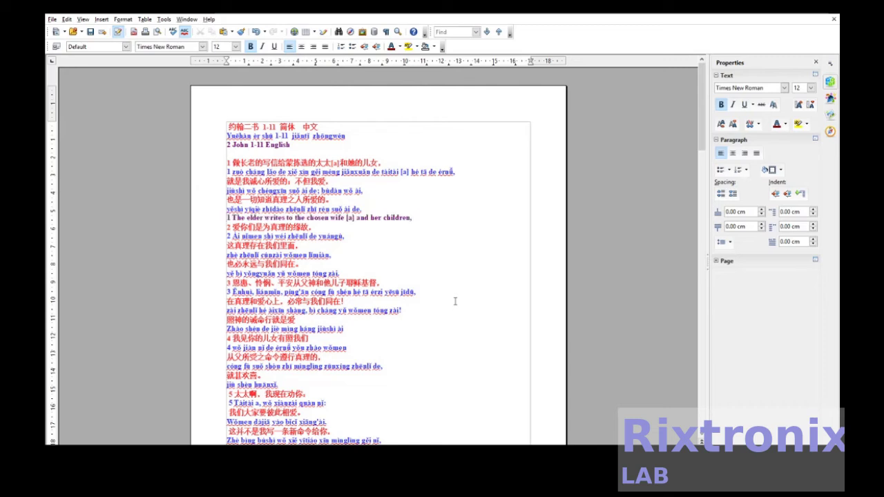
key("Return")
- Move the lines "Is what I love sincerely;" and "It is loved by all who know the truth." directly below the English verse 1 line
scroll(456, 302, "down", 15)
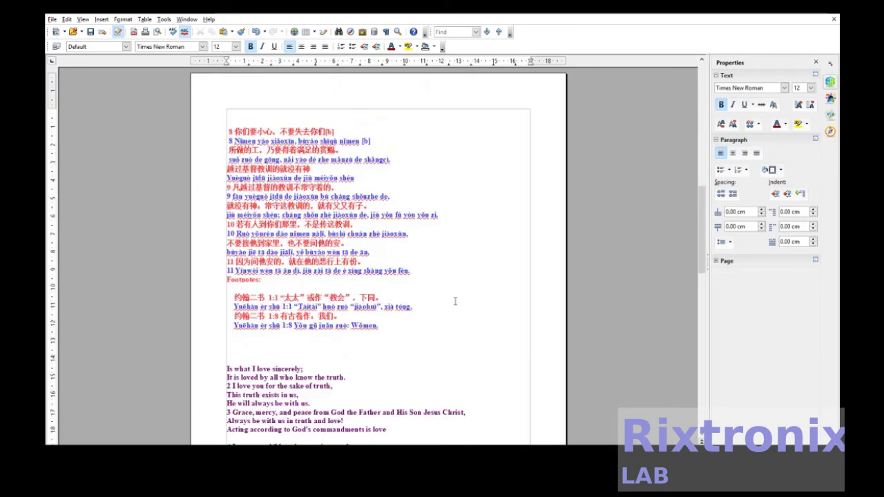
key("Down")
key("Down")
key("shift+Down")
key("shift+Down")
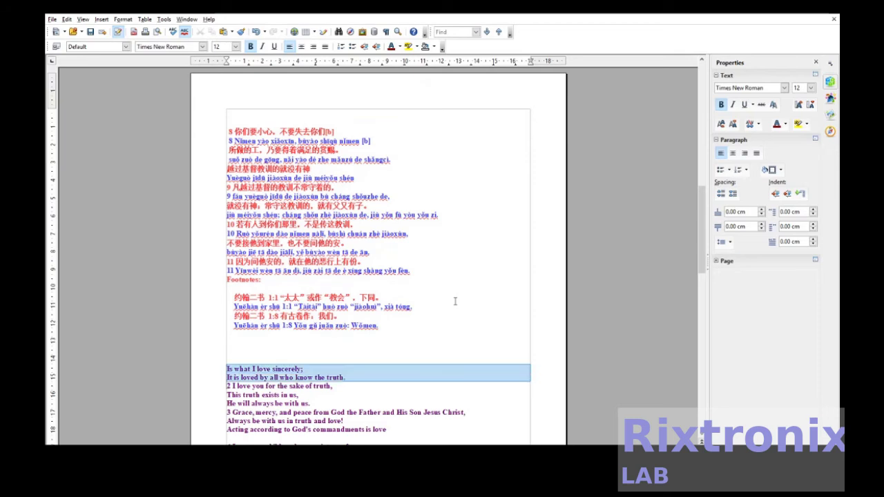
key("ctrl+x")
scroll(455, 301, "up", 15)
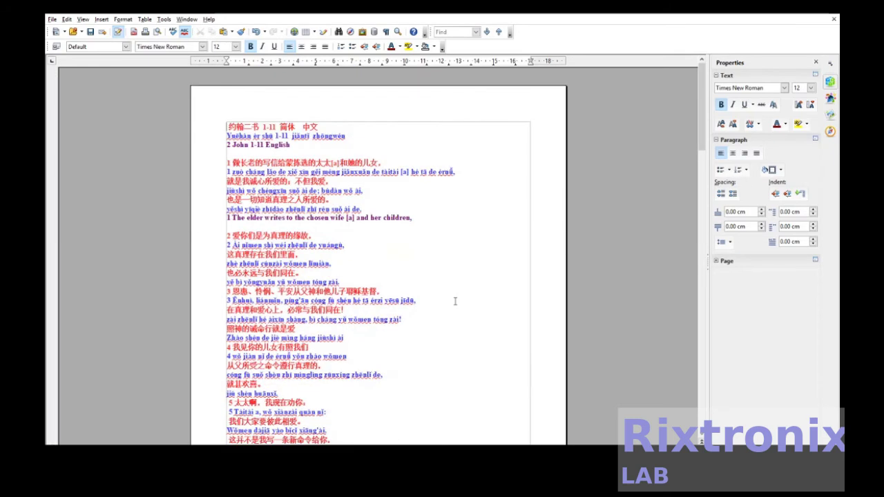
key("Down")
key("Down")
key("Down")
key("Down")
key("Down")
key("Down")
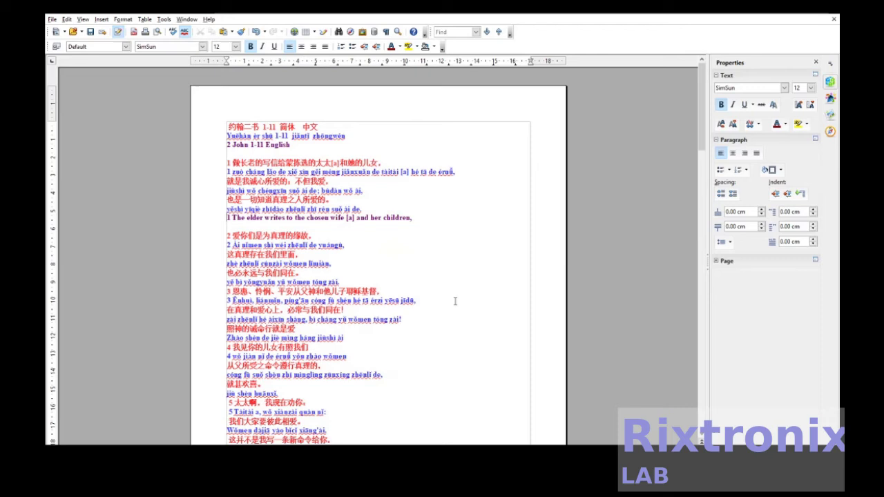
key("ctrl+v")
- Move the three English verse 2 lines, starting "2 I love you for the sake of truth,", below the verse 2 pinyin, keeping a blank line before verse 3
scroll(455, 301, "down", 10)
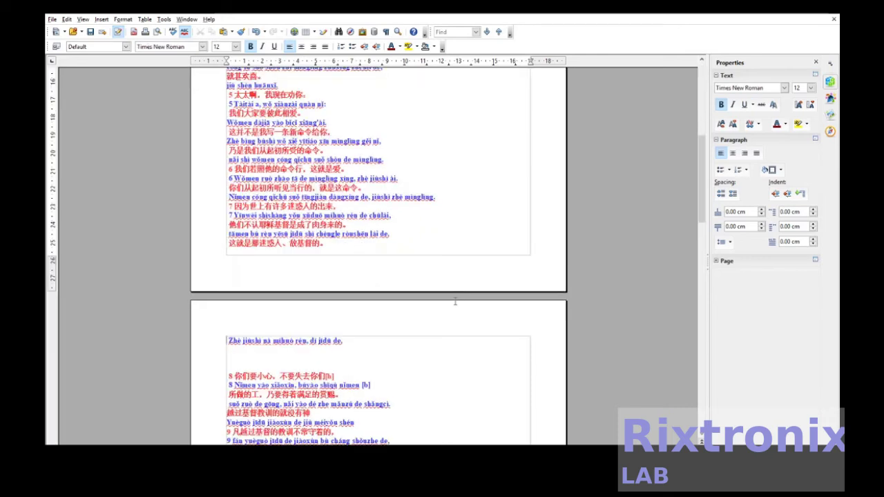
scroll(455, 301, "down", 10)
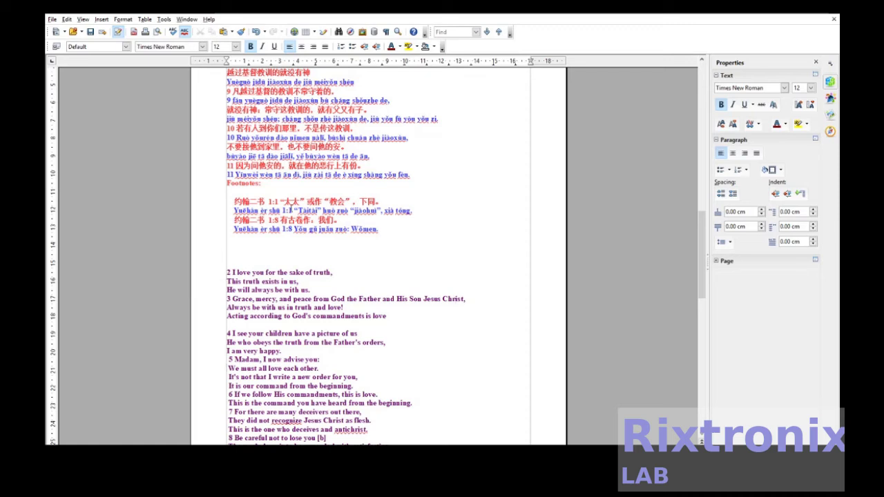
key("shift+Down")
key("shift+Down")
key("shift+Down")
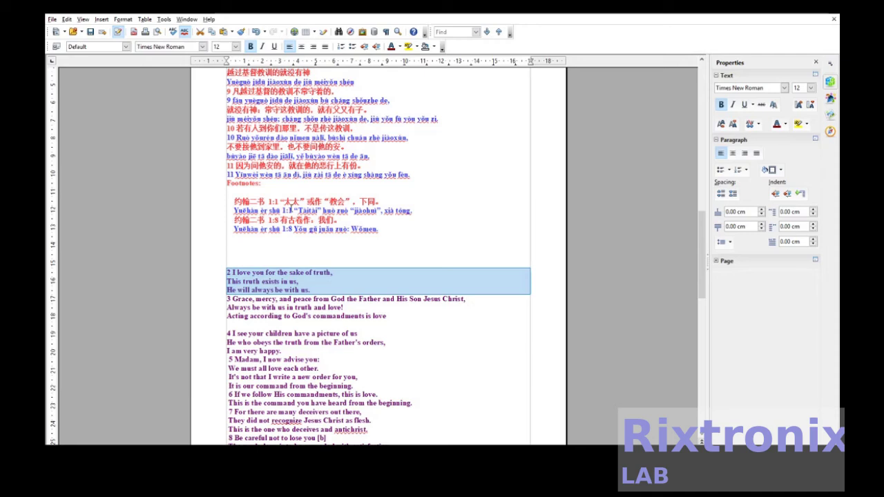
key("ctrl+x")
scroll(271, 211, "up", 15)
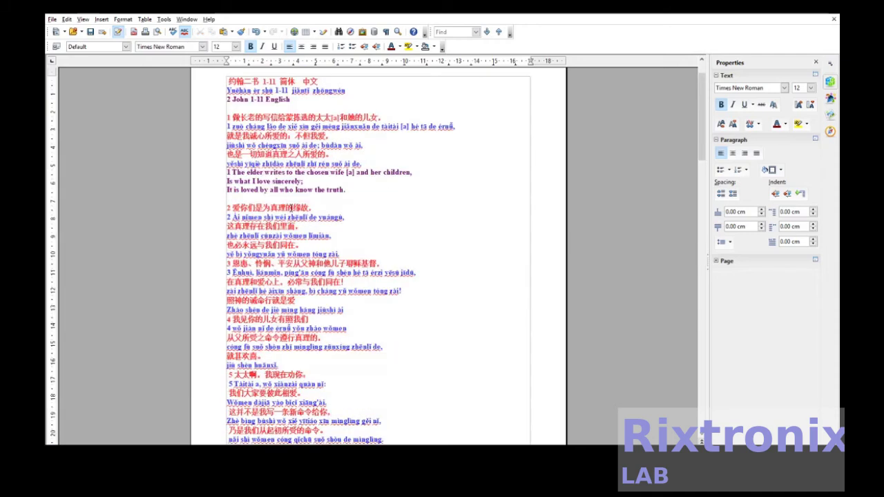
key("Down")
key("Down")
key("Down")
key("Down")
key("Down")
key("Return")
key("ctrl+v")
- Move the English verse 3 lines, through "Acting according to God's commandments is love", below "Zhào shén de jiè mìng háng jiùshì ài", keeping a blank line before verse 4
scroll(291, 207, "down", 10)
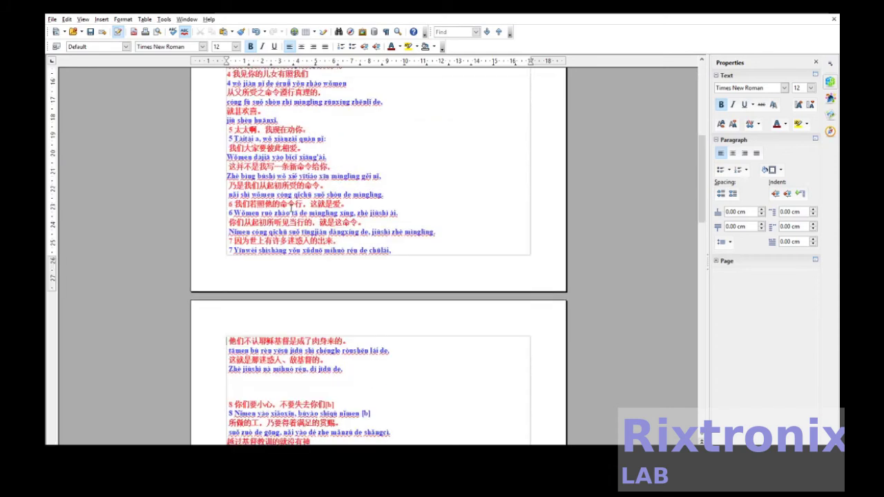
key("Up")
key("Up")
key("Up")
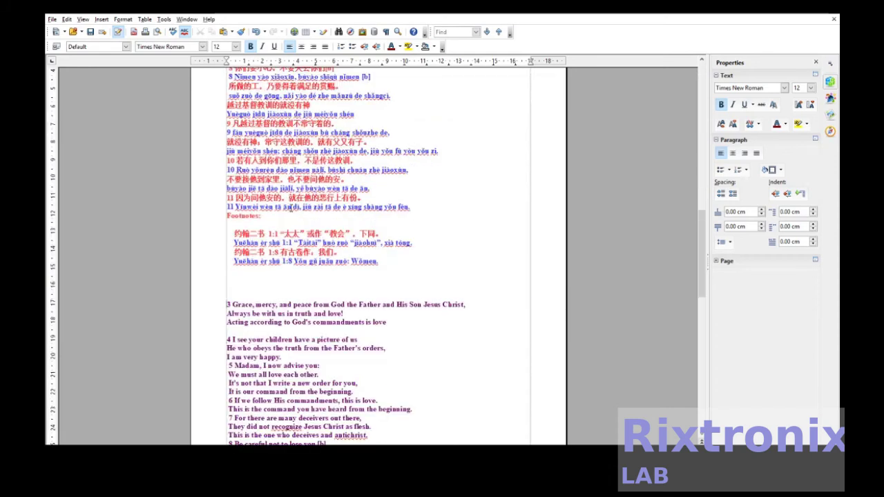
key("shift+Down")
key("shift+Down")
key("shift+Down")
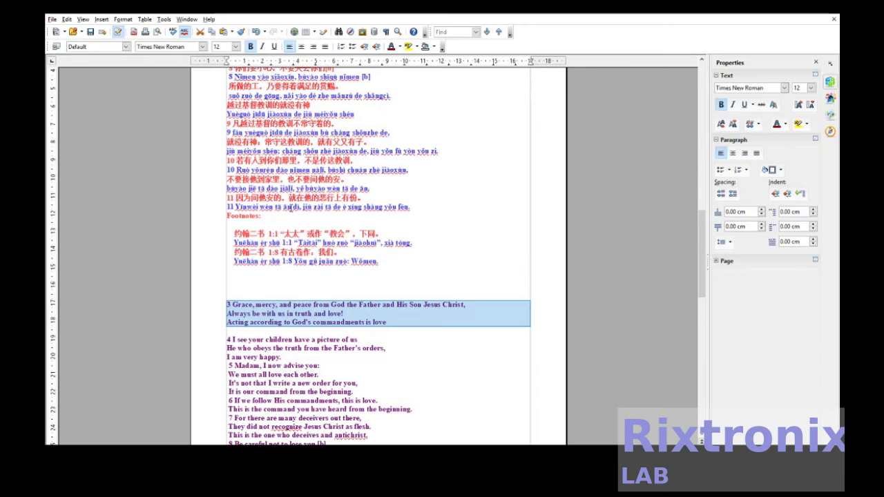
key("ctrl+x")
scroll(291, 207, "up", 10)
key("Down")
key("Down")
key("Down")
key("Down")
key("Down")
key("Down")
key("Down")
key("Down")
key("Down")
key("Down")
key("Down")
key("Down")
key("Down")
key("Return")
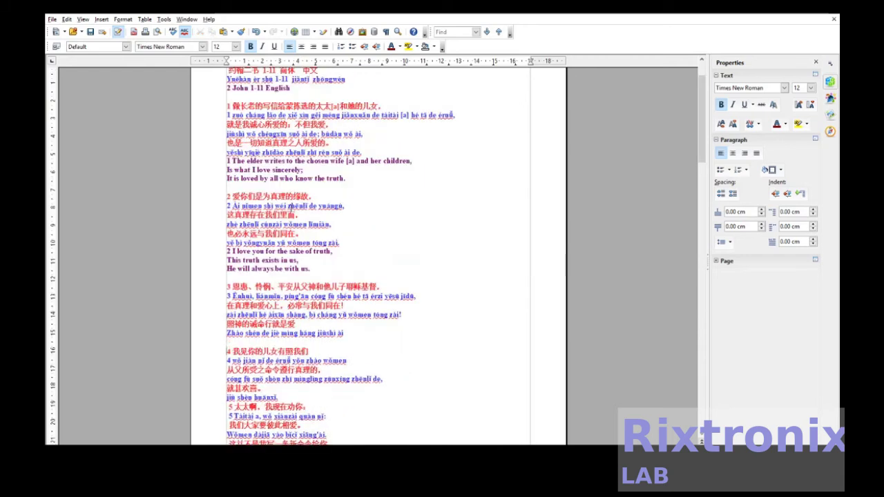
key("ctrl+v")
- Move the three English verse 4 lines, starting "4 I see your children have a picture of us", below "jiù shèn huānxǐ.", with a blank line before verse 5
scroll(378, 256, "down", 15)
key("Up")
key("Up")
key("Up")
key("Up")
key("Up")
key("Up")
key("Up")
key("Up")
key("Up")
key("shift+Down")
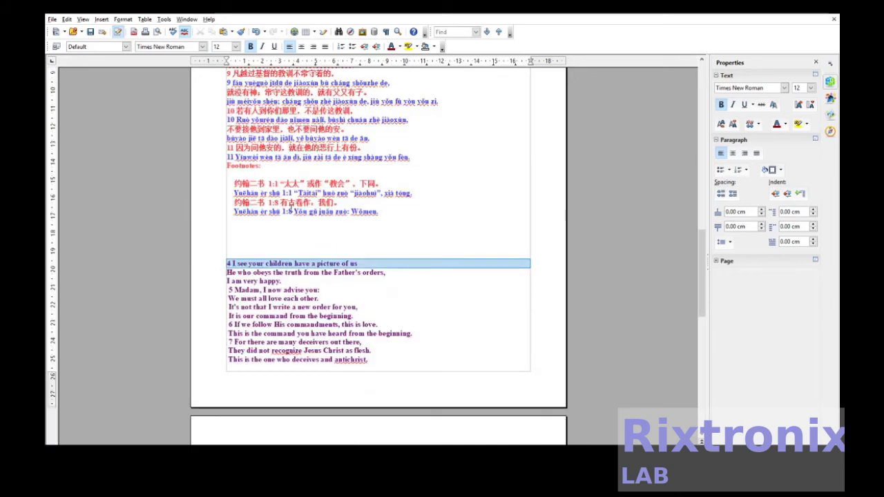
key("shift+Down")
key("shift+Down")
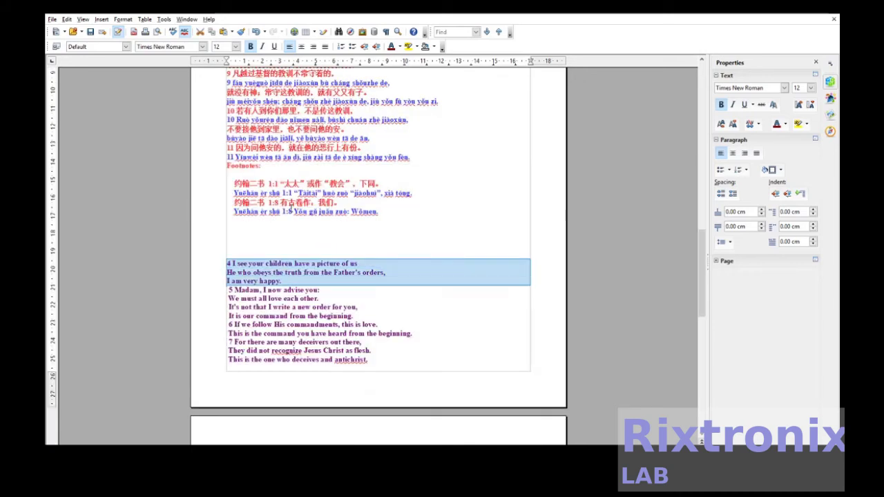
key("ctrl+x")
key("Page_Up")
key("Page_Up")
key("Page_Up")
key("Page_Up")
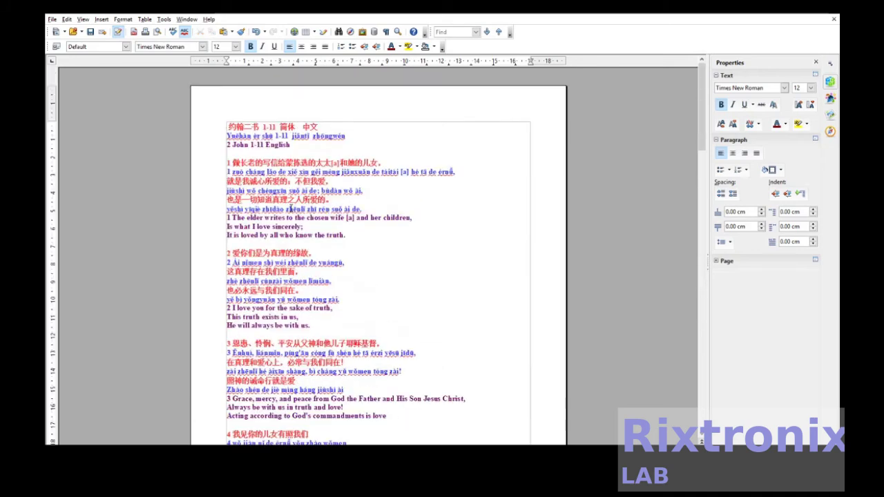
key("Down")
key("Down")
key("Down")
key("Down")
key("Down")
key("Down")
key("Down")
key("Down")
key("Down")
key("Down")
key("Down")
key("Down")
key("Down")
key("Down")
key("Down")
key("Down")
key("Down")
key("Down")
key("Down")
key("Down")
key("Down")
key("Down")
key("Down")
key("Down")
key("Down")
key("Up")
key("Down")
key("Down")
key("Down")
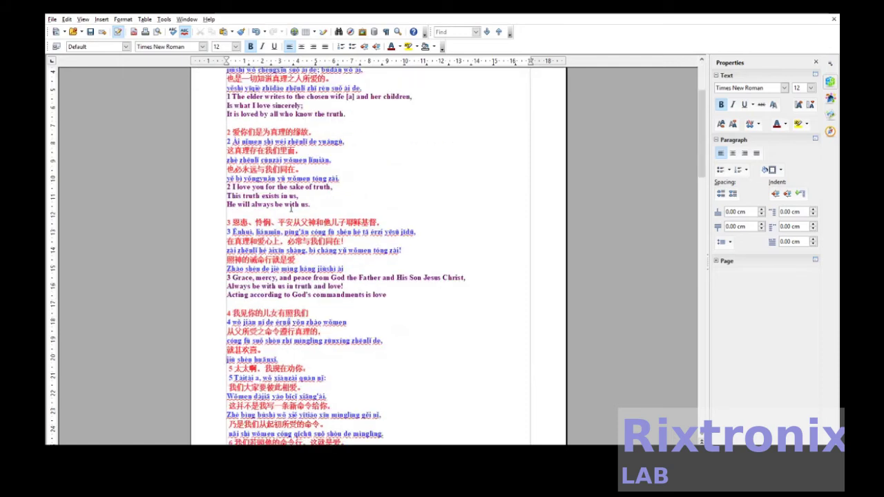
key("ctrl+v")
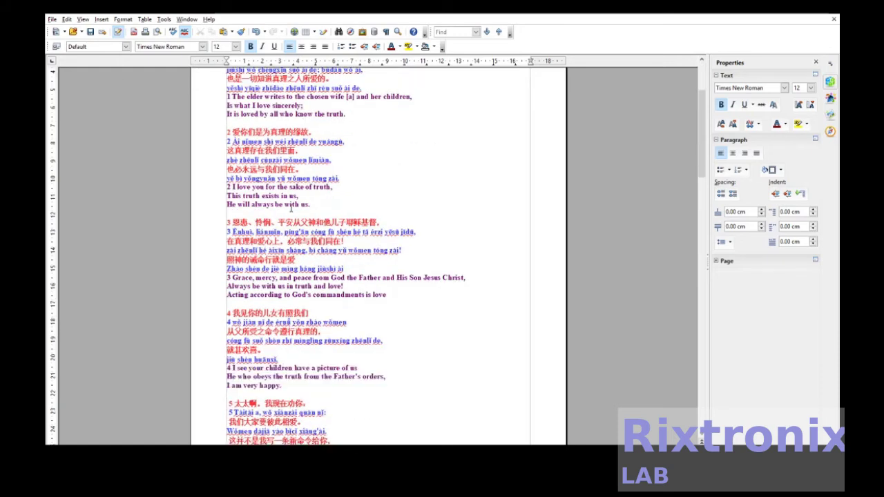
- Move the four English verse 5 lines, starting "5 Madam, I now advise you:", below the verse 5 pinyin, keeping a blank line before verse 6
key("Page_Down")
key("Page_Down")
key("Page_Down")
key("Page_Up")
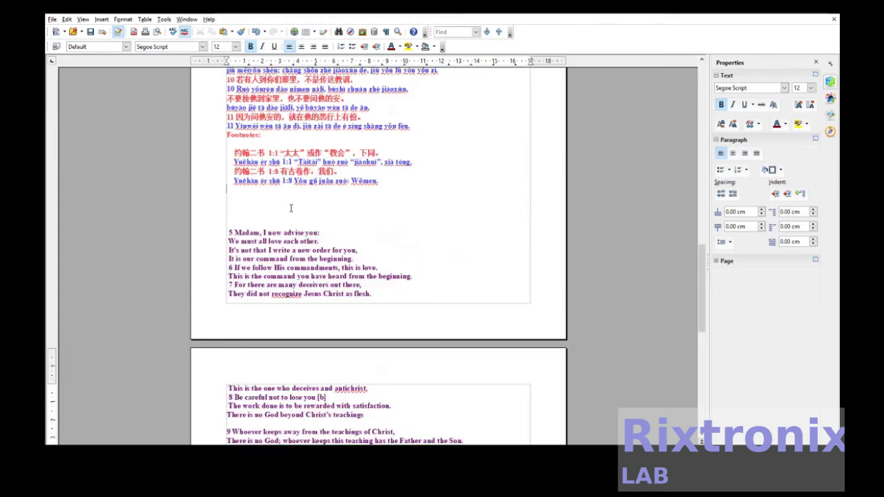
key("Down")
key("Down")
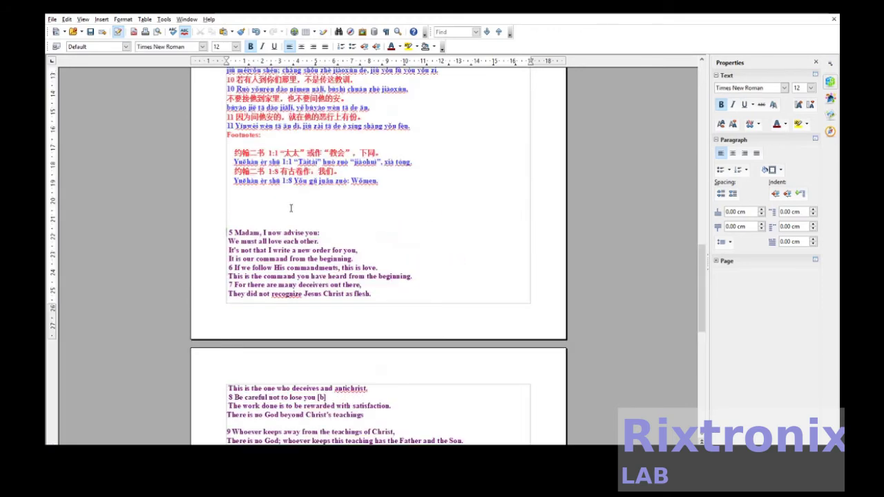
key("shift+Down")
key("shift+Down")
key("shift+Down")
key("shift+Down")
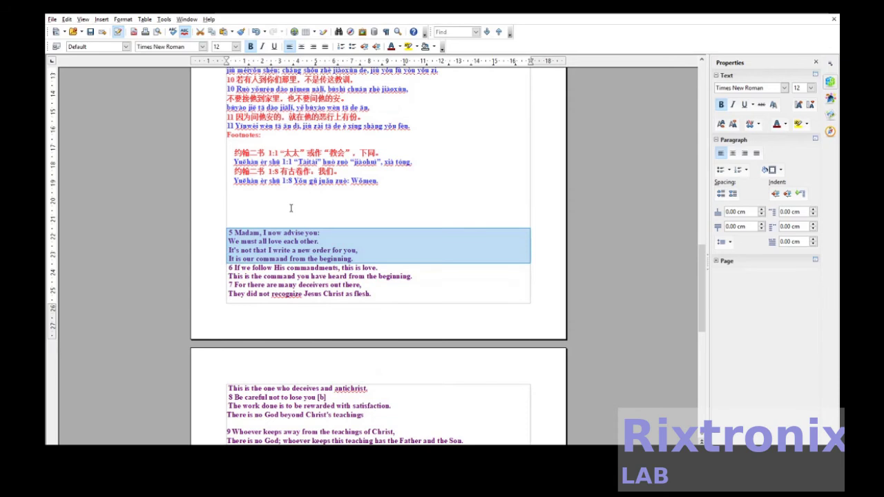
key("Delete")
scroll(290, 208, "up", 5)
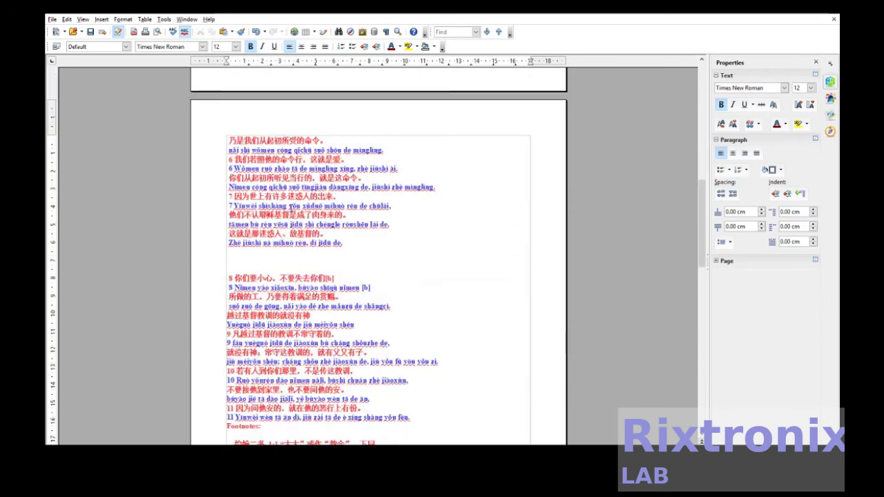
key("Page_Up")
key("Down")
key("Down")
key("Down")
key("Down")
key("Down")
key("Down")
key("Down")
key("Down")
key("Down")
key("Down")
key("Down")
key("Down")
key("Down")
key("Down")
key("Down")
key("Down")
key("Down")
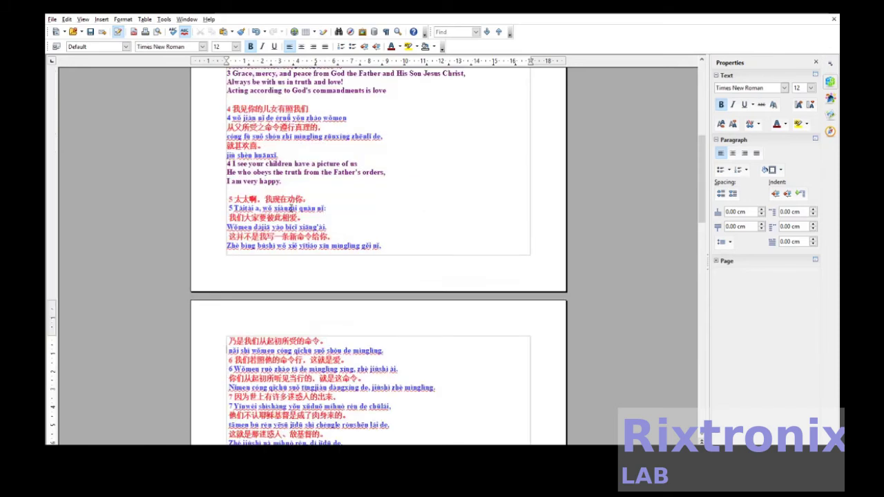
key("Return")
key("Up")
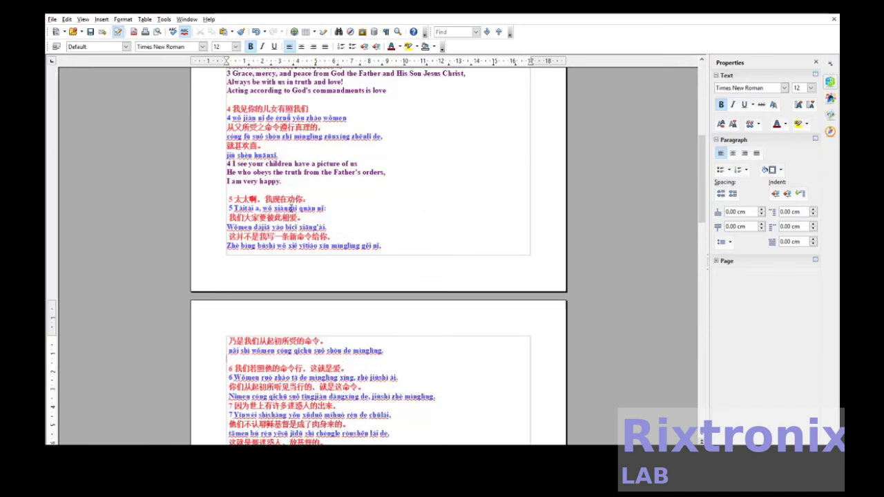
key("ctrl+v")
- Move the two English verse 6 lines, starting "6 If we follow His commandments, this is love.", below the verse 6 pinyin, with a blank line before verse 7
key("Page_Down")
key("Page_Down")
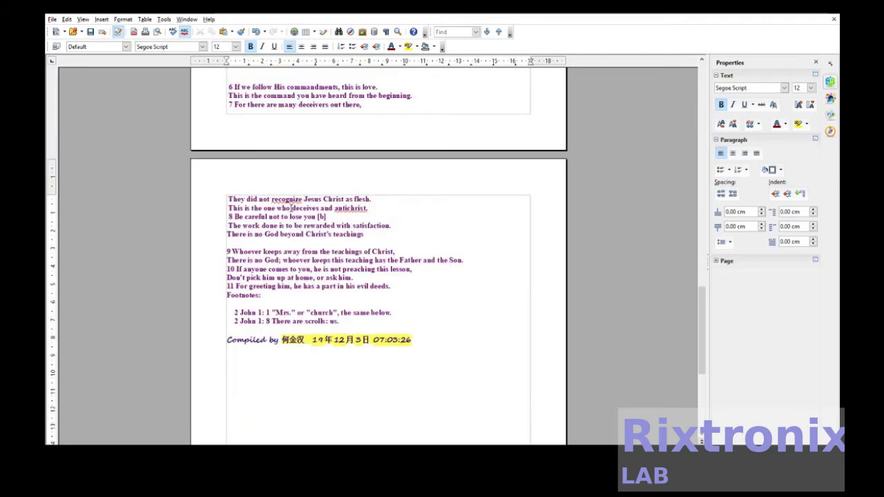
key("Page_Up")
key("Down")
key("Down")
key("Down")
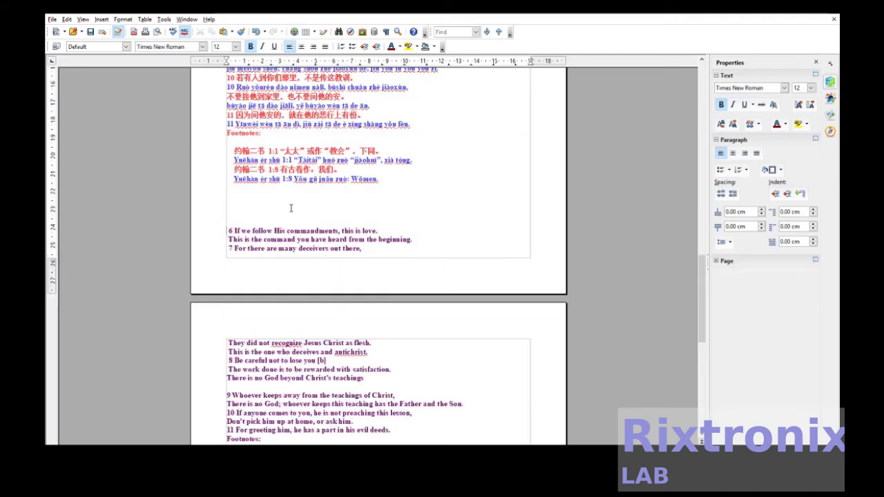
key("shift+Down")
key("shift+Down")
key("Delete")
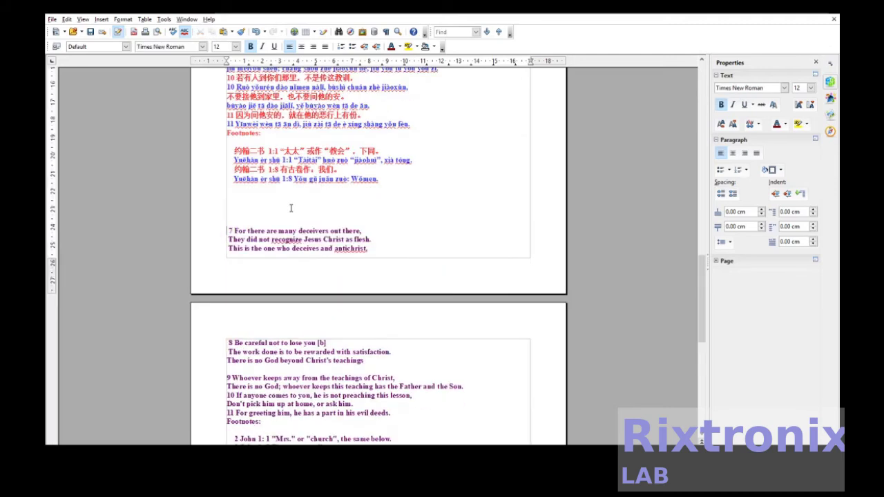
key("Page_Up")
key("Down")
key("Down")
key("Down")
key("Up")
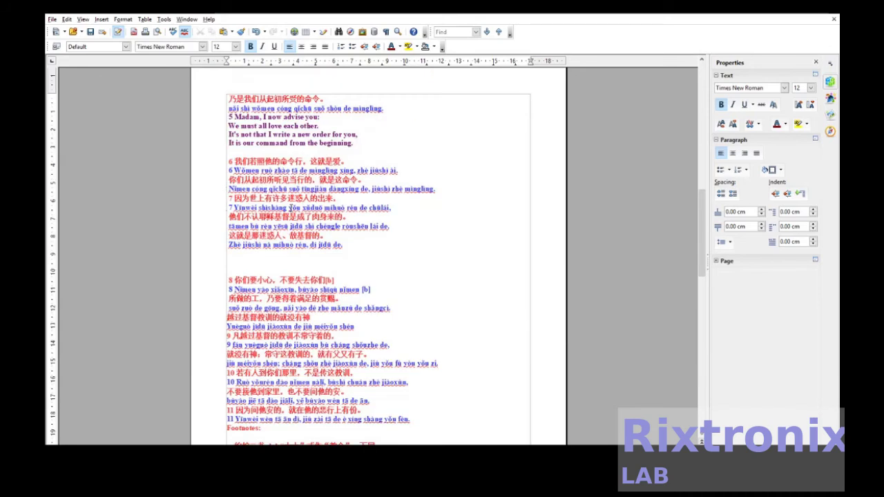
key("Return")
type("6 If we follow his commandments, this is love. This is the command you have heard from the beginning")
- Move the three English verse 7 lines, starting "7 For there are many deceivers out there,", below the verse 7 pinyin, leaving one blank line before verse 8
scroll(290, 207, "down", 8)
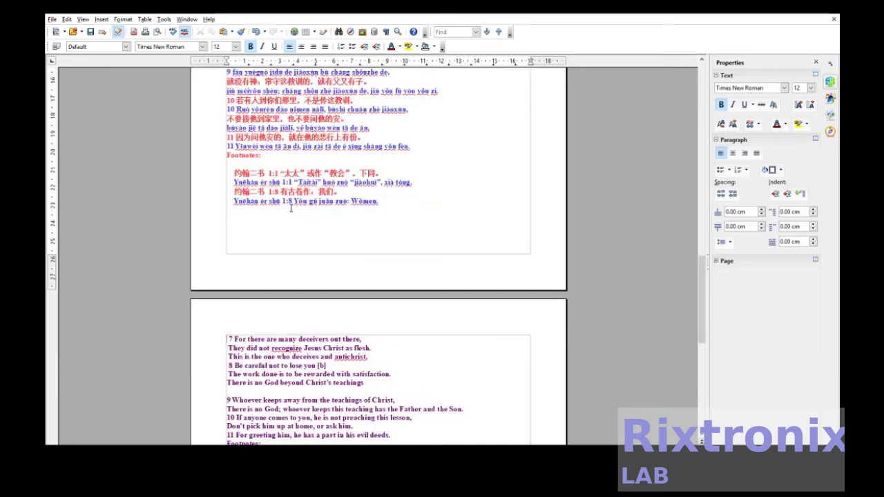
key("Up")
key("shift+Down")
key("shift+Down")
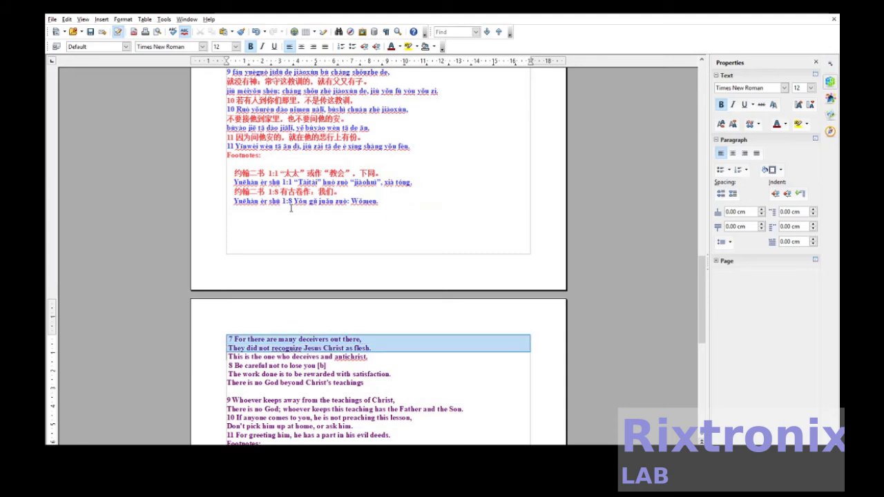
key("shift+Down")
key("ctrl+x")
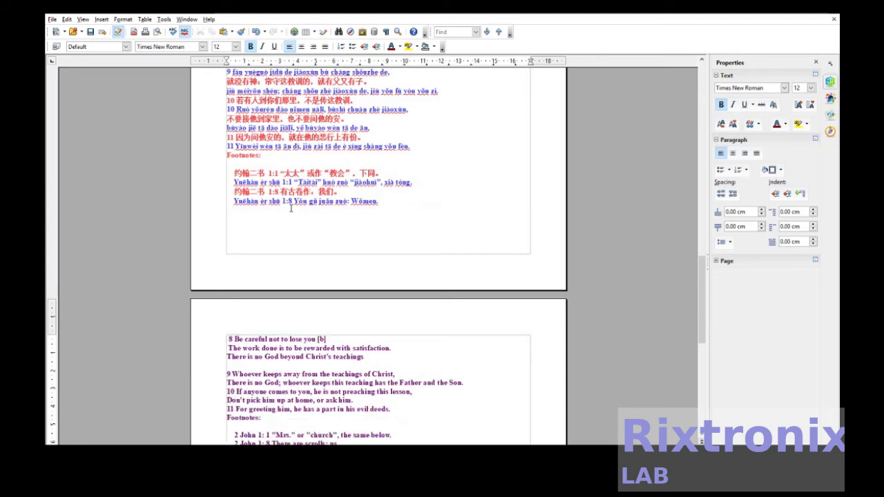
scroll(291, 208, "up", 3)
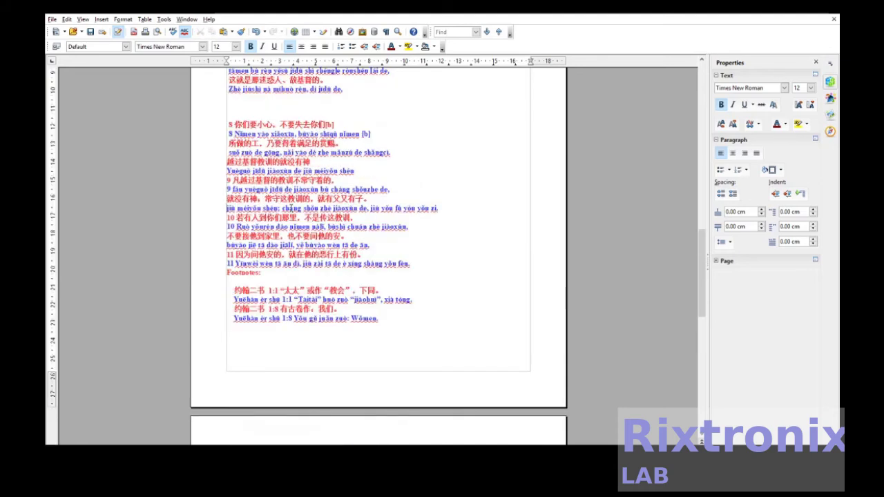
key("Up")
key("Up")
key("Up")
key("ctrl+v")
key("Delete")
key("Delete")
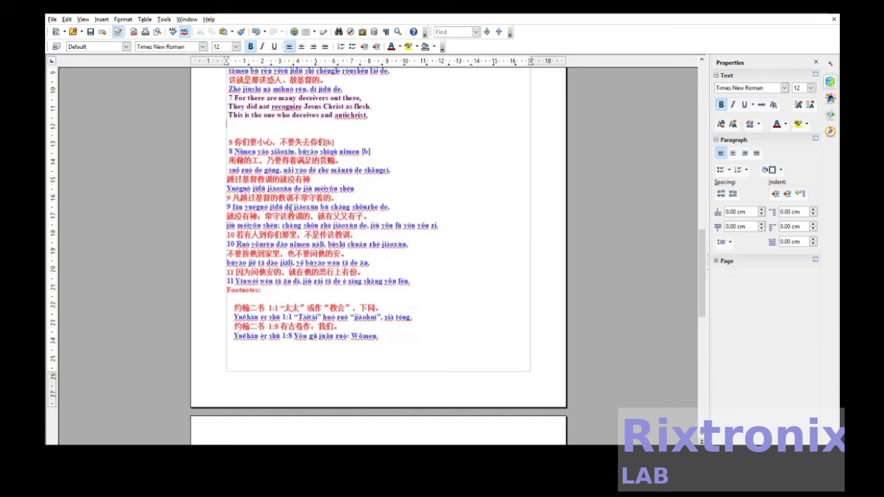
- Move the English verse 8 lines, through "There is no God beyond Christ's teachings", below the verse 8 pinyin, adding a blank line before verse 9
key("Page_Down")
key("Page_Down")
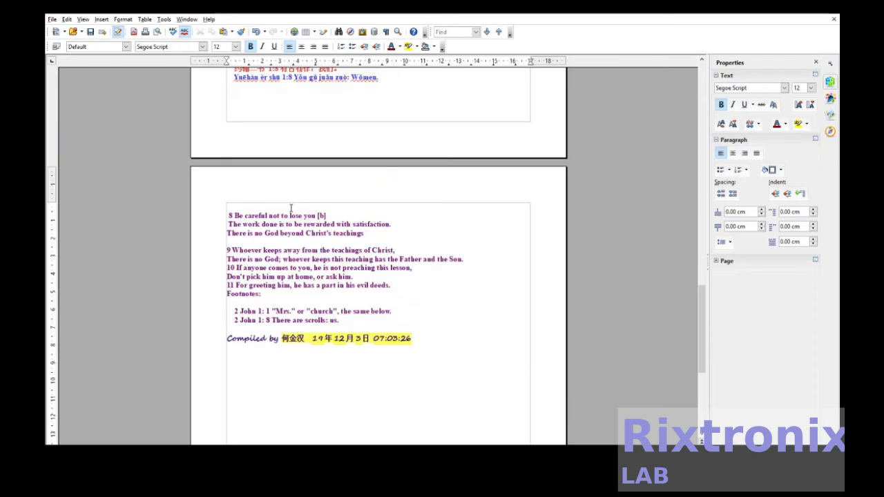
left_click(287, 209)
key("Down")
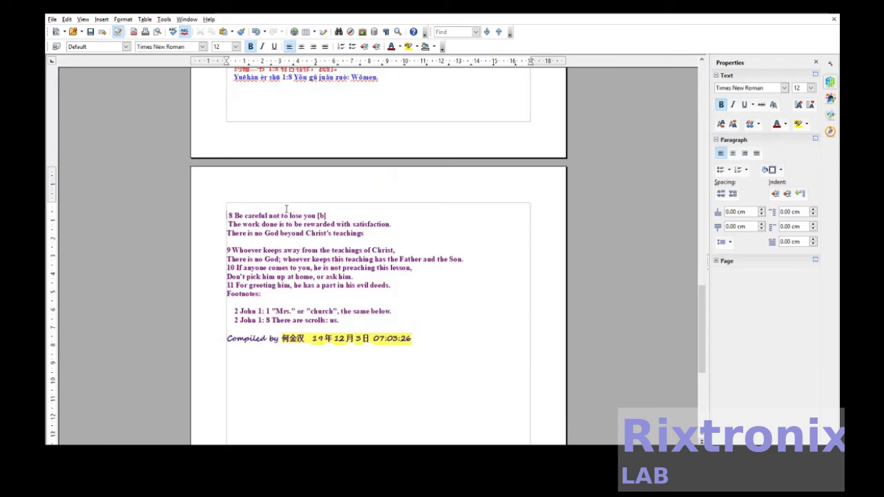
key("shift+Down")
key("shift+Down")
key("shift+Down")
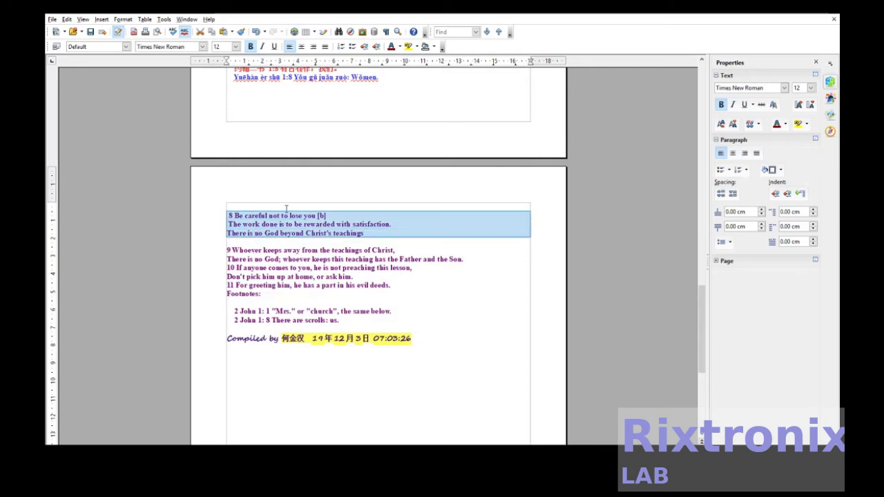
key("ctrl+x")
key("Page_Up")
key("Down")
key("Down")
key("Down")
key("Down")
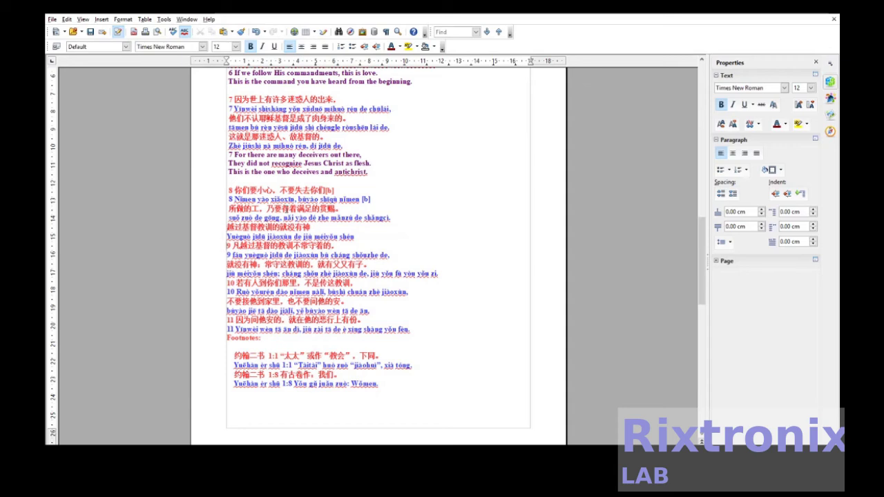
key("ctrl+v")
key("Return")
- Move the two English verse 9 lines, starting "9 Whoever keeps away from the teachings of Christ,", below the verse 9 pinyin, with a blank line before verse 10
scroll(286, 209, "down", 8)
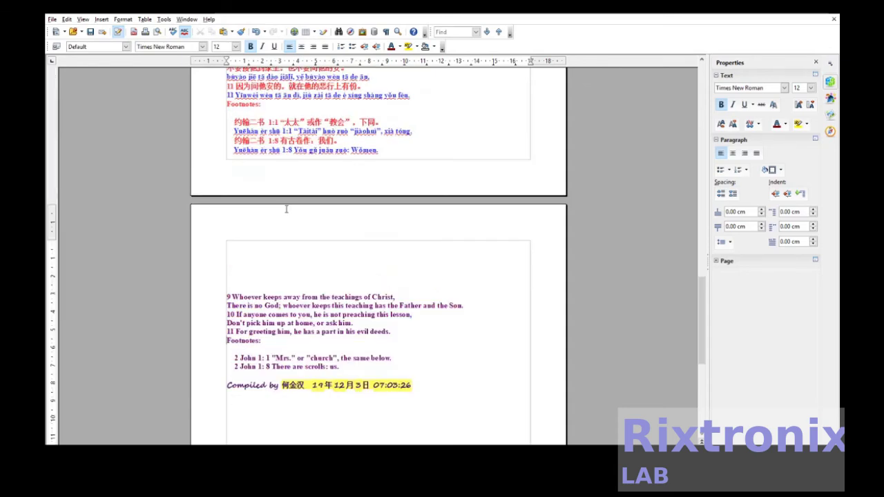
key("Up")
key("Up")
key("Up")
key("Up")
key("Up")
key("Up")
key("shift+Down")
key("shift+Down")
key("ctrl+x")
scroll(286, 209, "up", 7)
left_click(284, 207)
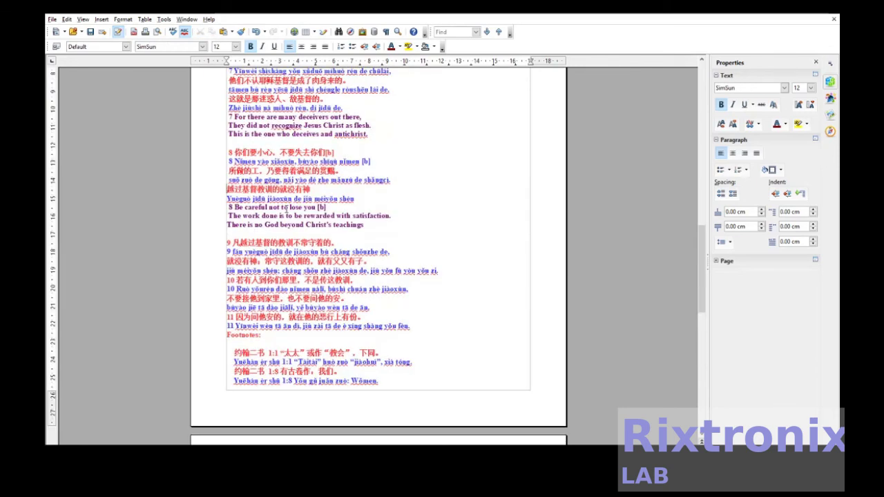
left_click(443, 271)
key("Return")
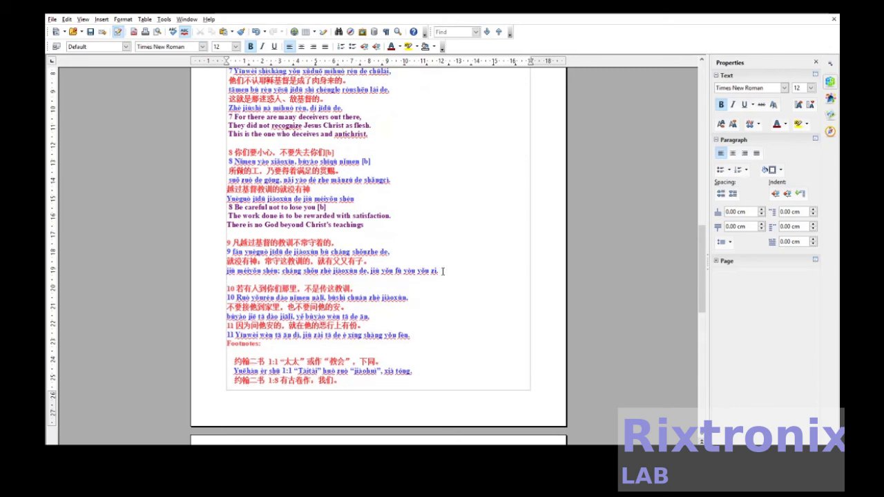
key("ctrl+v")
- Move the two English verse 10 lines, through "Don't pick him up at home, or ask him.", below the verse 10 pinyin, with a blank line before verse 11
key("Page_Down")
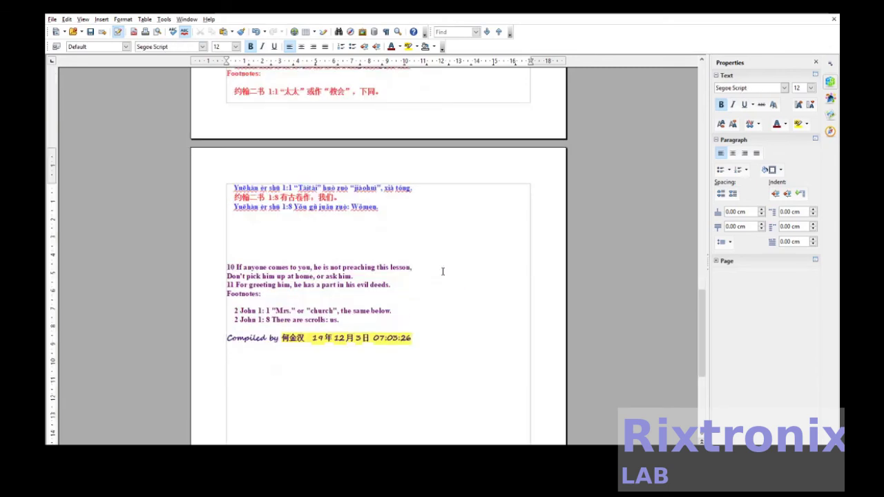
key("Up")
key("Up")
key("Up")
key("Up")
key("Up")
key("Up")
key("Up")
key("Up")
key("Up")
key("Down")
key("shift+Down")
key("shift+Down")
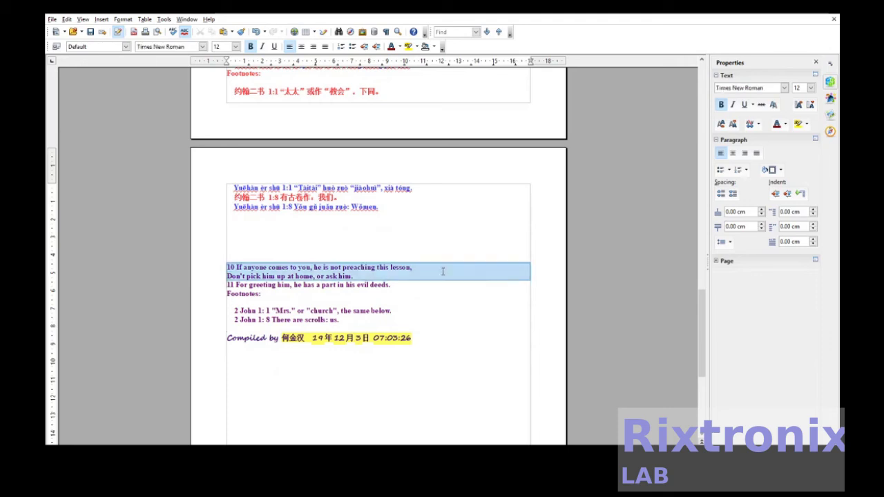
key("Delete")
key("Up")
key("Up")
key("Up")
key("Up")
key("Up")
key("Up")
key("Up")
key("Up")
key("Up")
key("Up")
key("Up")
key("Up")
key("Down")
key("Down")
key("Down")
key("Down")
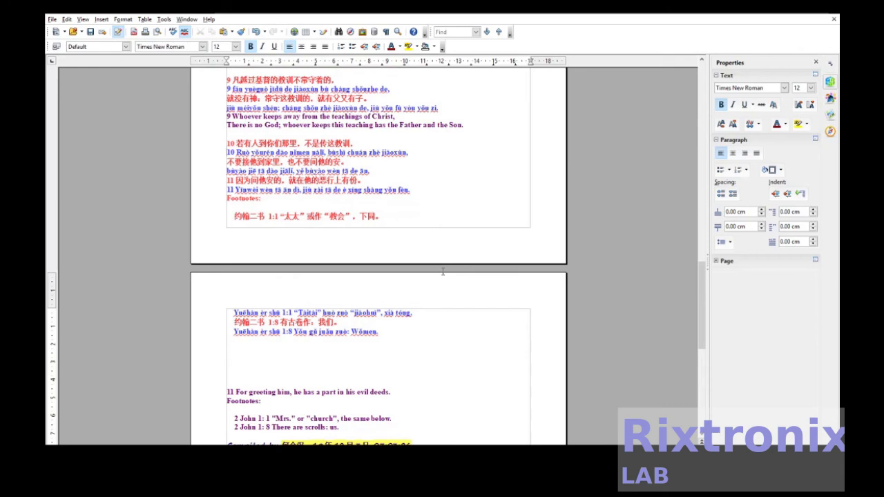
key("End")
key("Return")
key("ctrl+v")
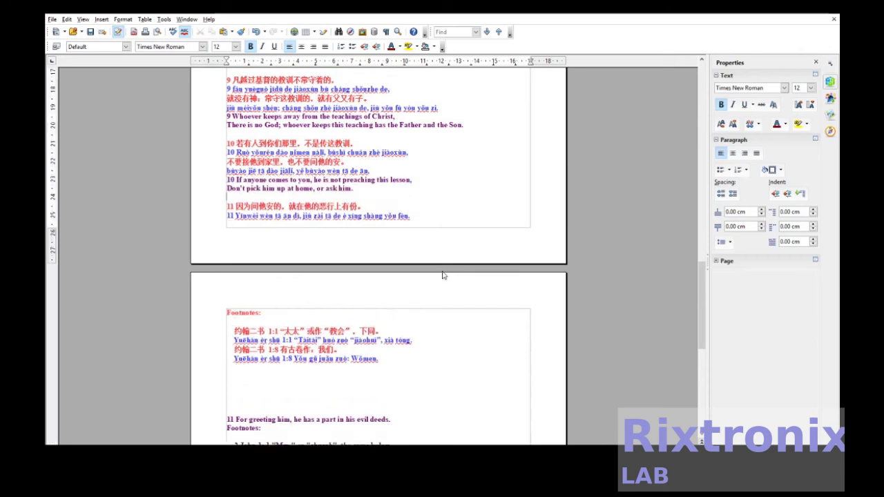
- Move the English line "11 For greeting him, he has a part in his evil deeds." below the verse 11 pinyin, with a blank line before the footnotes
key("ctrl+v")
key("ctrl+z")
key("Down")
key("Down")
key("Down")
key("Down")
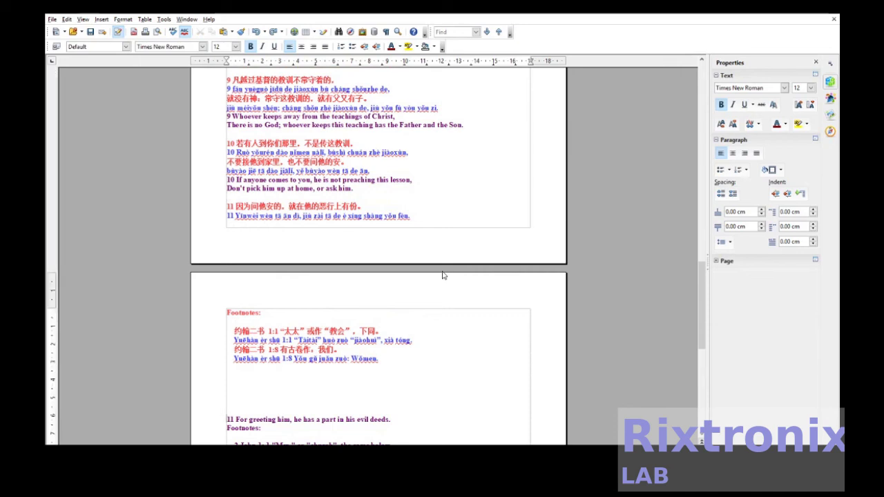
key("shift+Down")
key("shift+Down")
key("shift+Up")
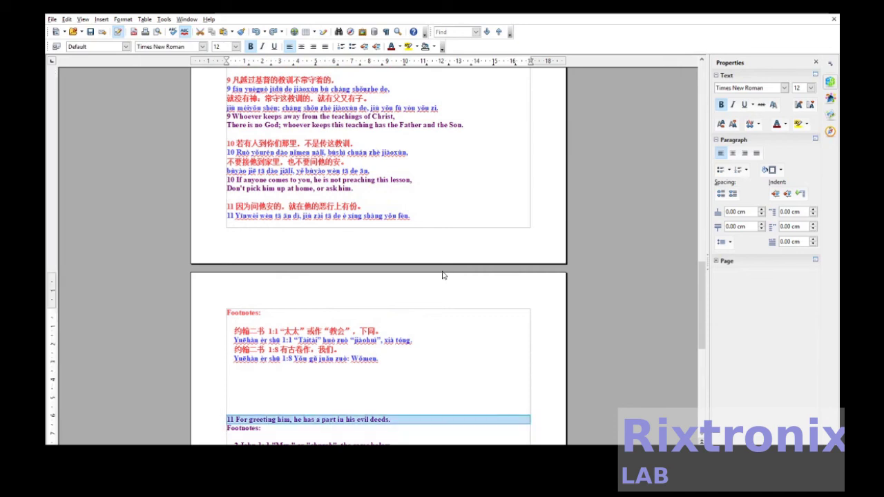
key("ctrl+x")
key("Up")
key("Up")
key("Up")
key("Up")
key("Up")
key("Up")
key("Up")
key("Up")
key("Up")
key("Up")
key("Up")
key("Up")
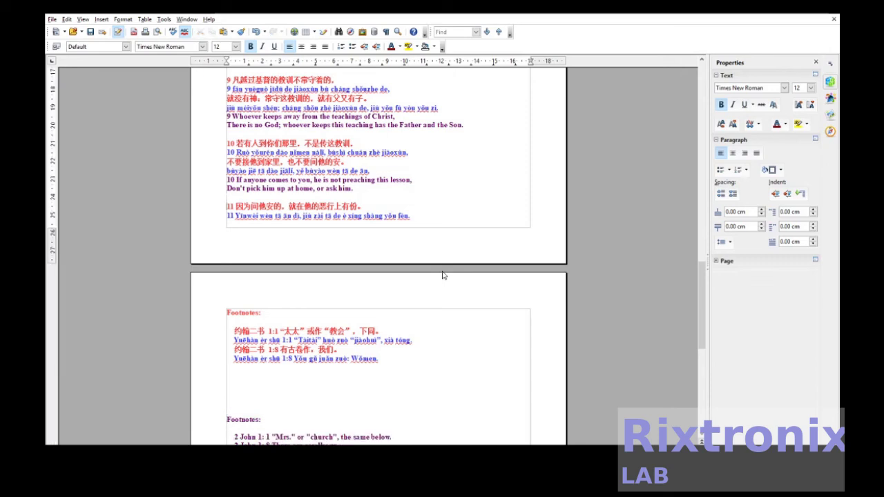
key("Return")
key("ctrl+v")
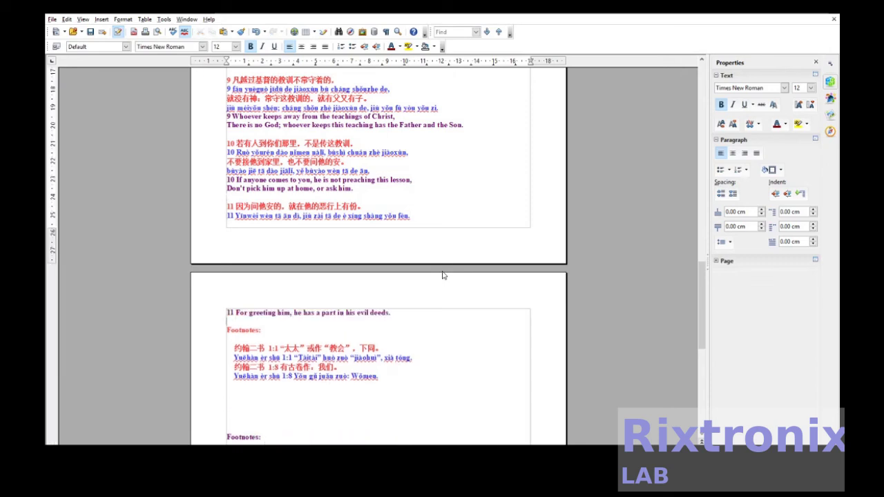
- Insert blank lines between English verse 10 and Chinese verse 11 to push all of verse 11 onto the next page
key("Up")
key("Up")
key("Up")
key("Up")
key("Up")
key("Up")
key("Up")
key("Down")
key("Down")
key("Up")
key("Return")
key("Return")
- Place the two English footnote lines below the pinyin footnotes, removing the repeated "Footnotes:" heading and leaving one blank line between them
key("Down")
key("Down")
key("Down")
key("Down")
key("Down")
key("Down")
key("Down")
key("Down")
key("Down")
key("ctrl+v")
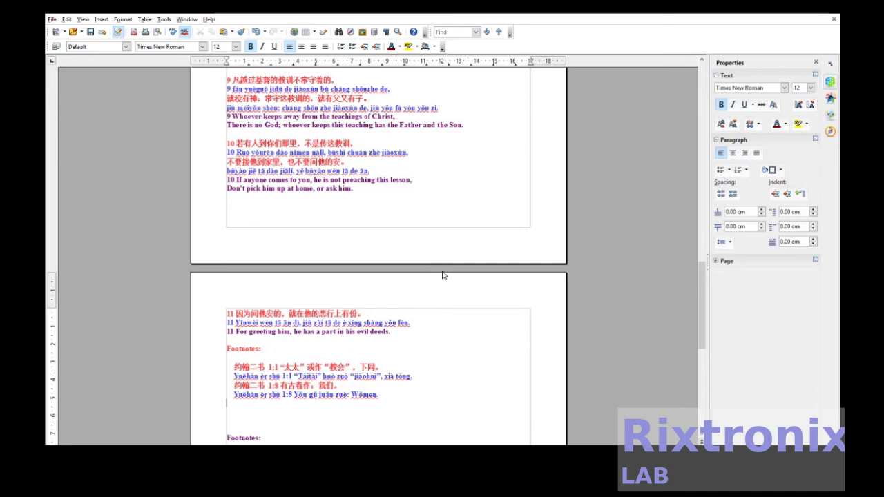
key("shift+Home")
key("BackSpace")
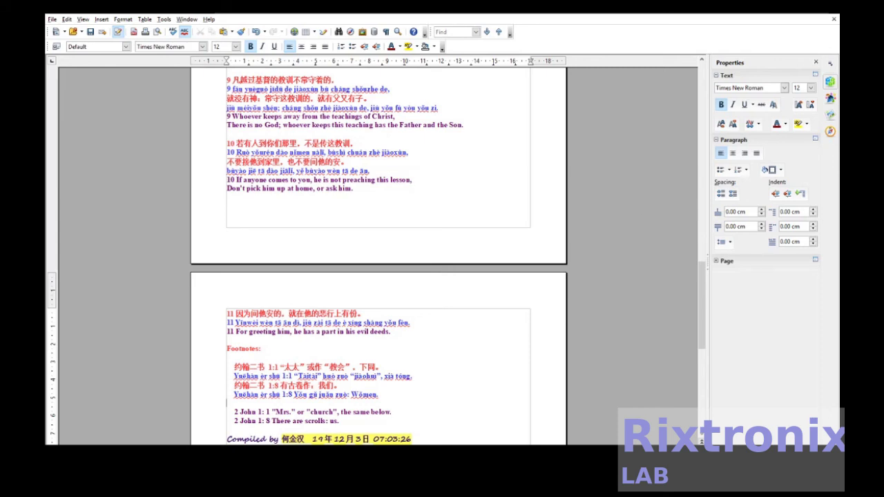
- Space out the Chinese words in the first line of verse 1, through 太太 before [a], to align with the pinyin, and save the document
key("ctrl+Home")
left_click(250, 163)
key("Right")
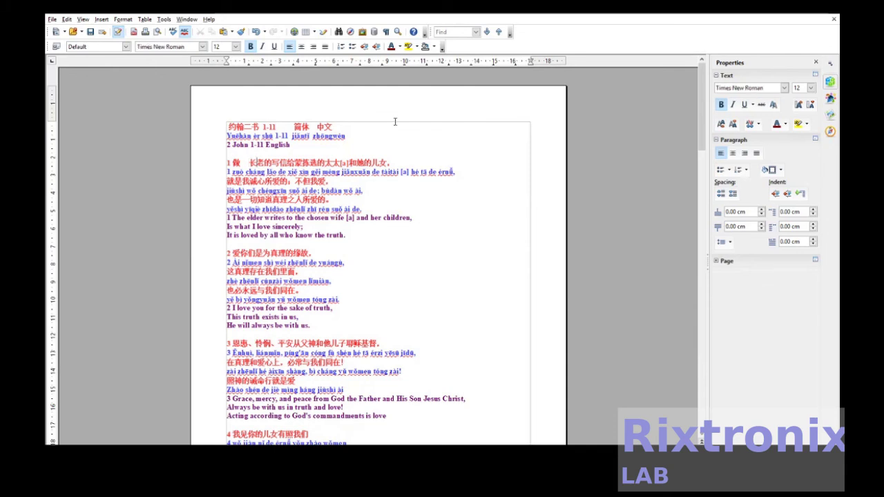
key("Tab")
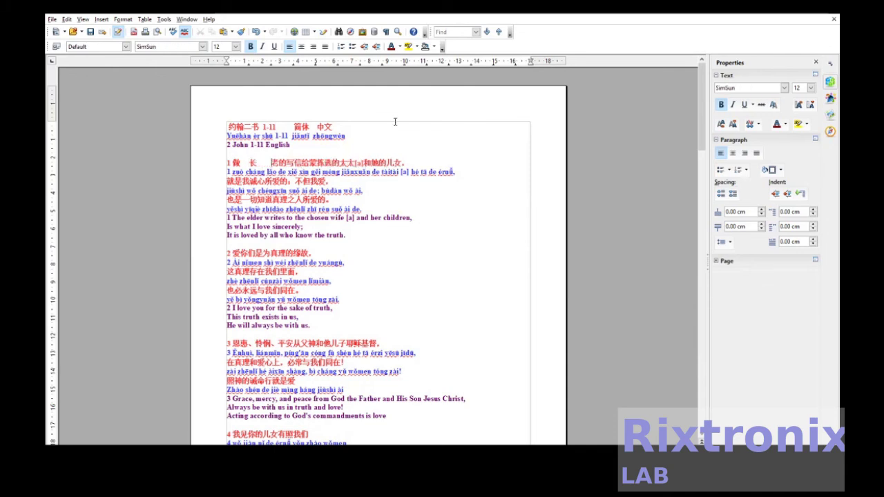
key("Right")
key("Right")
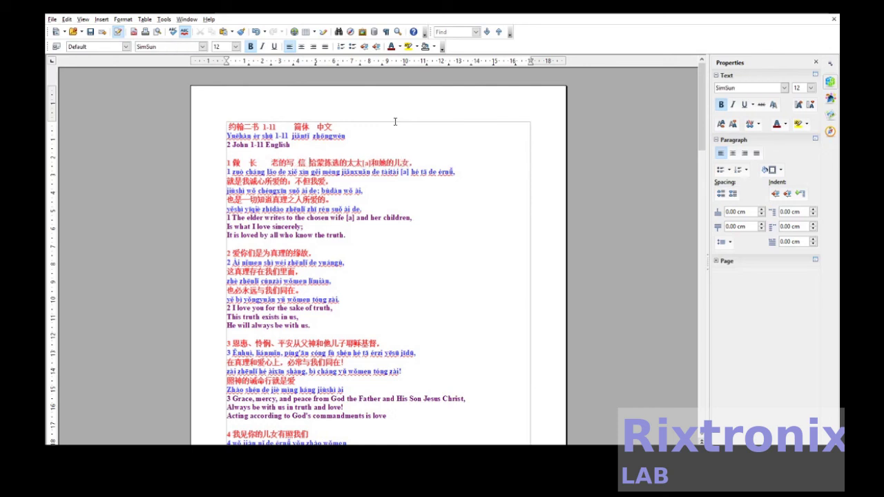
key("Right")
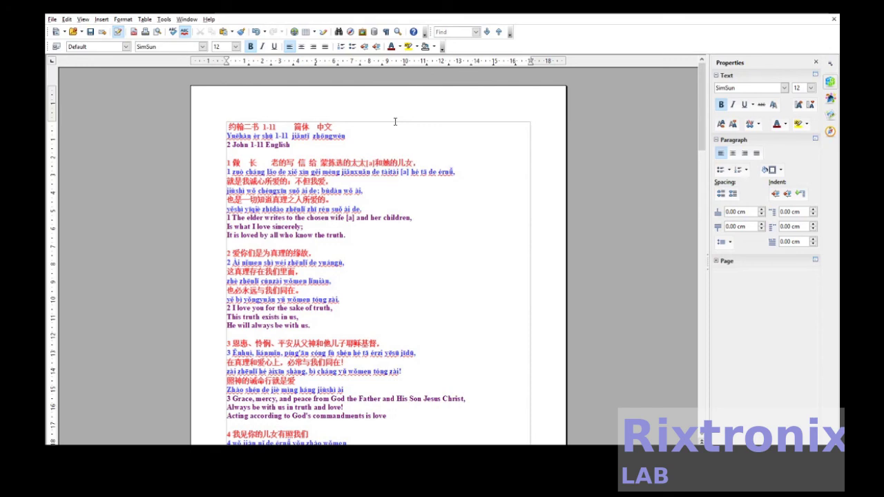
key("Right")
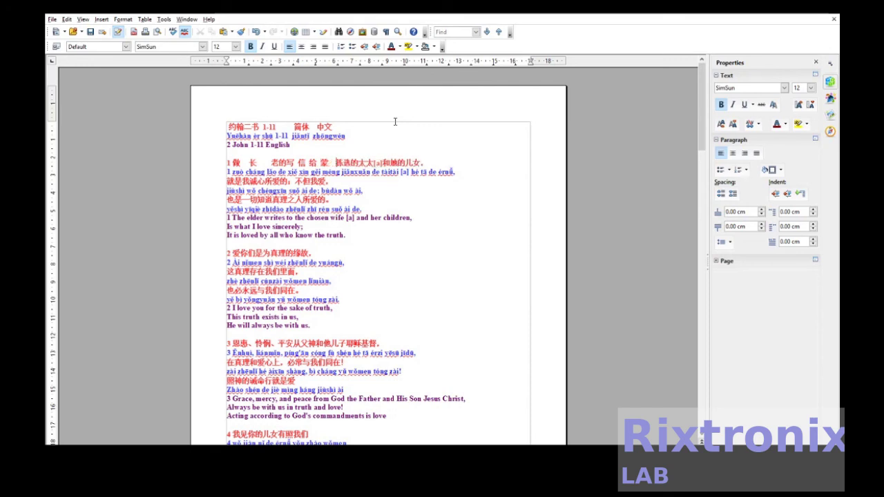
key("Right")
key("Right")
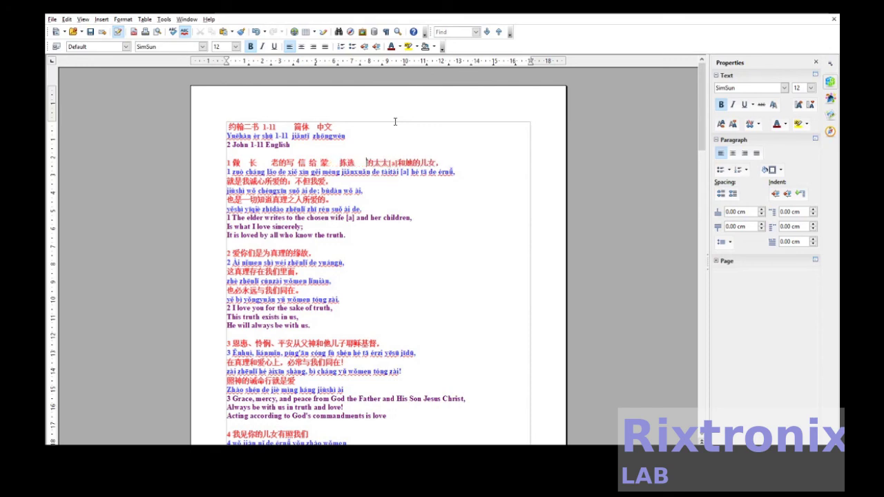
key("Right")
key("Right")
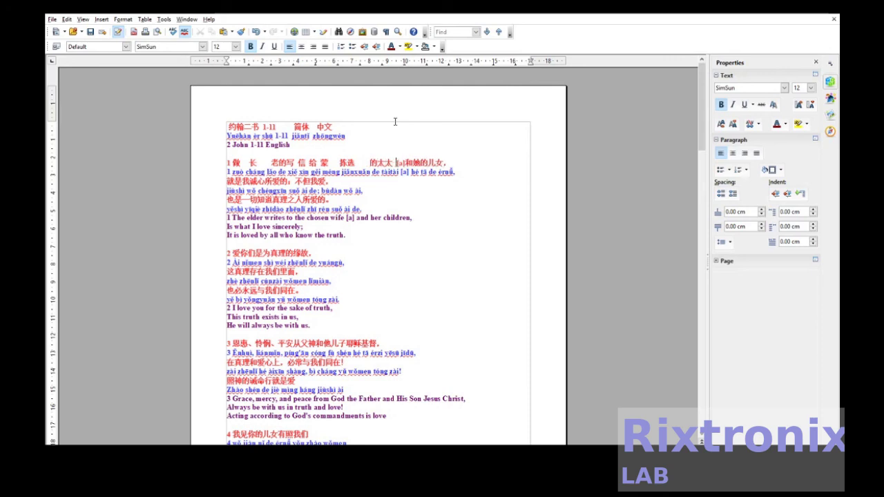
key("Right")
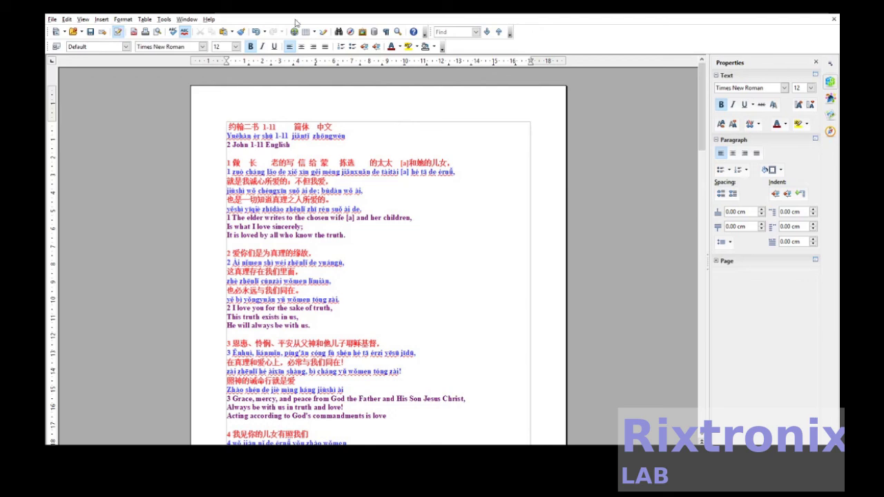
left_click(90, 32)
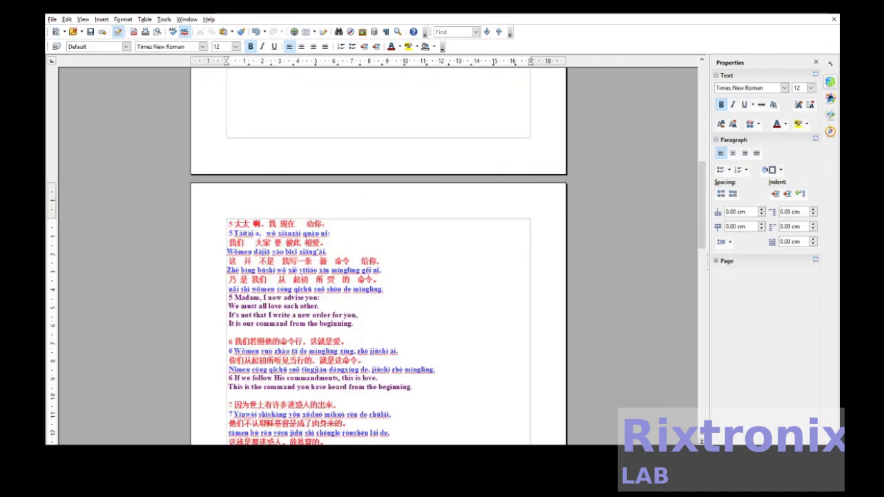
- Space out the words in verse 6's first Chinese line, from 我们 through 这, to align with the pinyin beneath
key("Down")
key("Left")
key("Right")
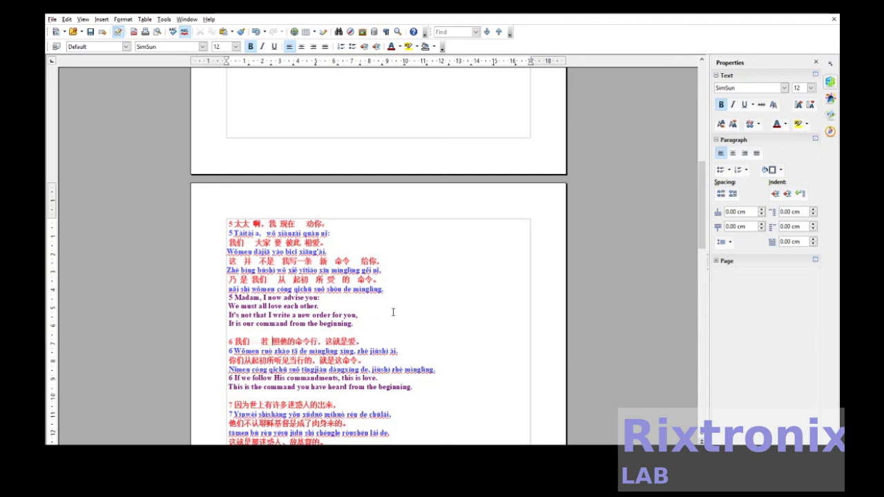
key("Right")
key("Right")
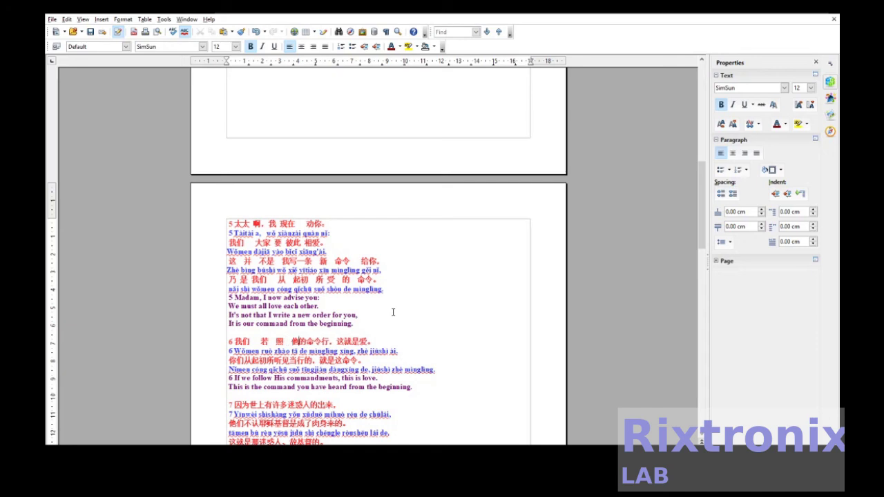
key("Right")
key("Right")
key("Right")
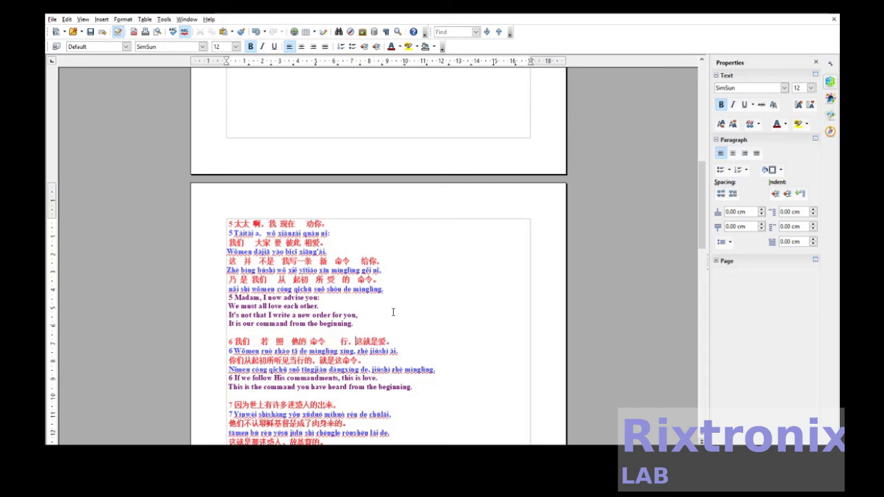
key("Right")
- Space out the words in verse 6's second Chinese line, from 你们 through 命令, to align with the pinyin beneath
key("Down")
key("Down")
key("Right")
key("Right")
key("Right")
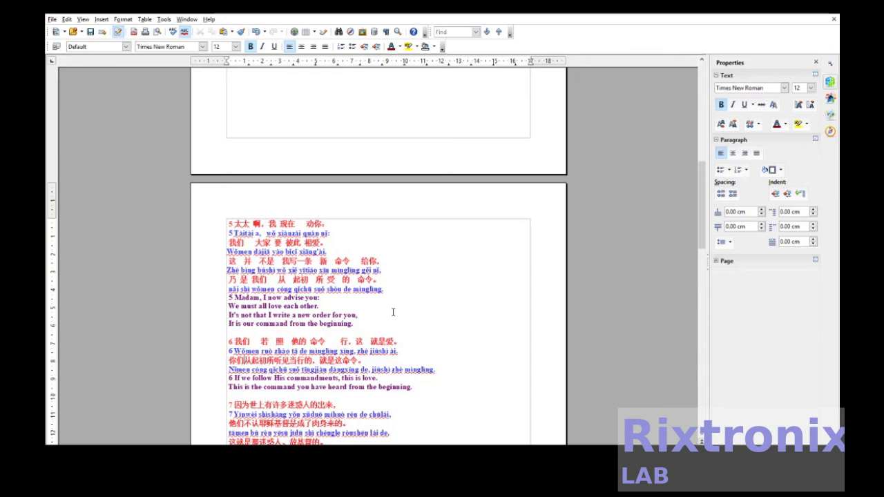
key("Right")
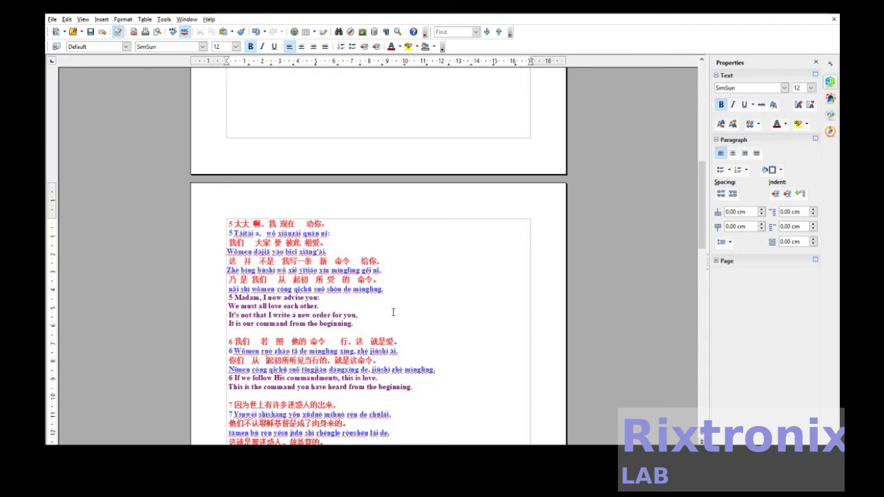
key("Right")
key("Right")
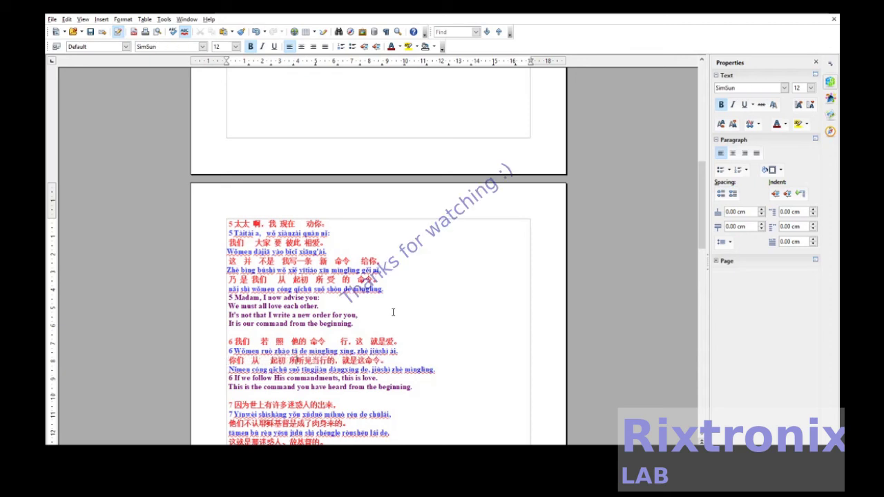
key("Right")
key("Right")
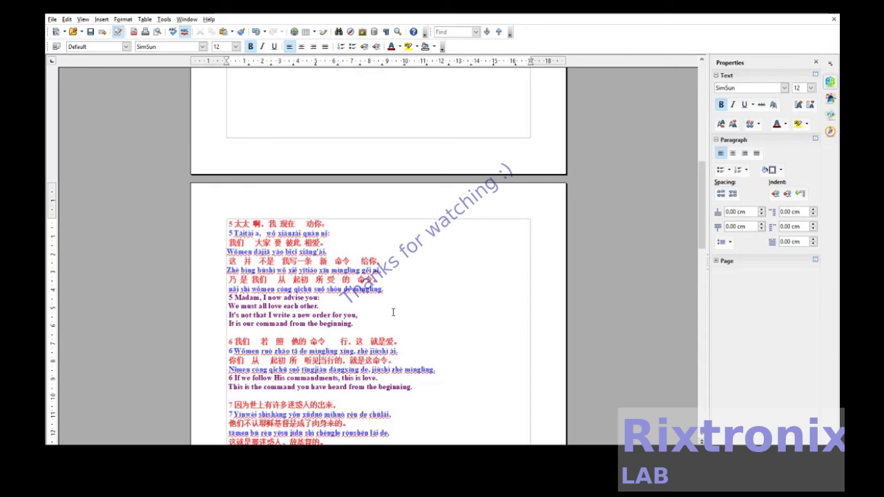
key("Right")
key("Right")
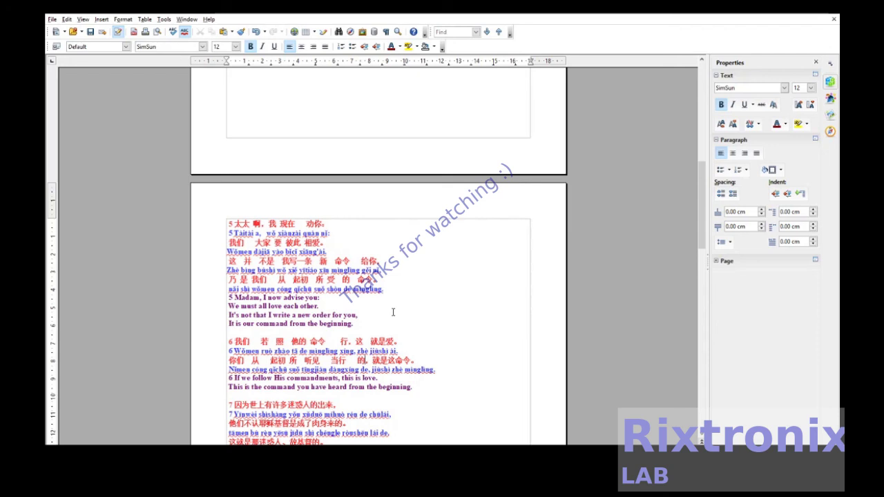
key("Right")
key("Right")
key("Right")
key("Right")
key("Right")
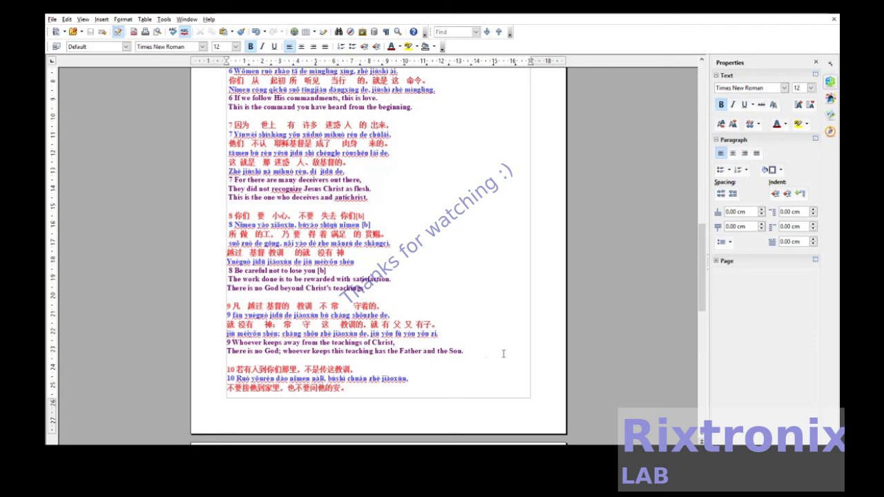
- Insert blank lines after English verse 9 to push all of verse 10 onto the next page
key("Return")
key("Return")
key("Return")
scroll(504, 353, "down", 5)
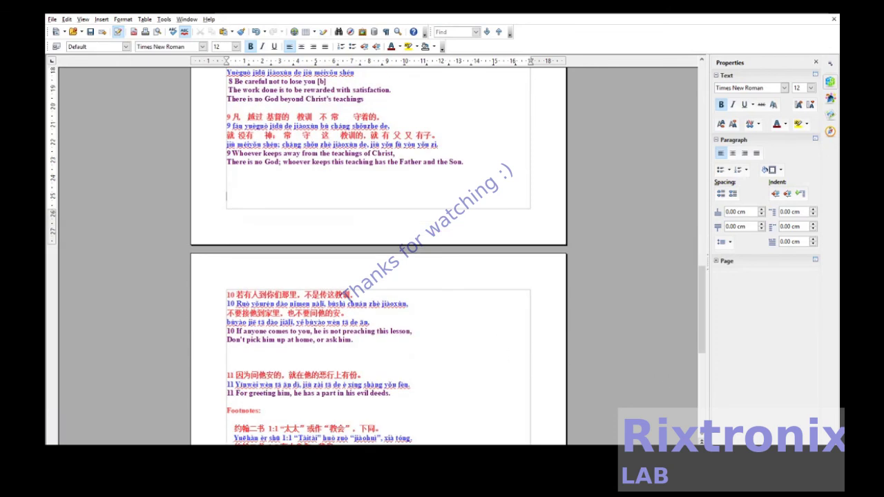
scroll(379, 256, "down", 3)
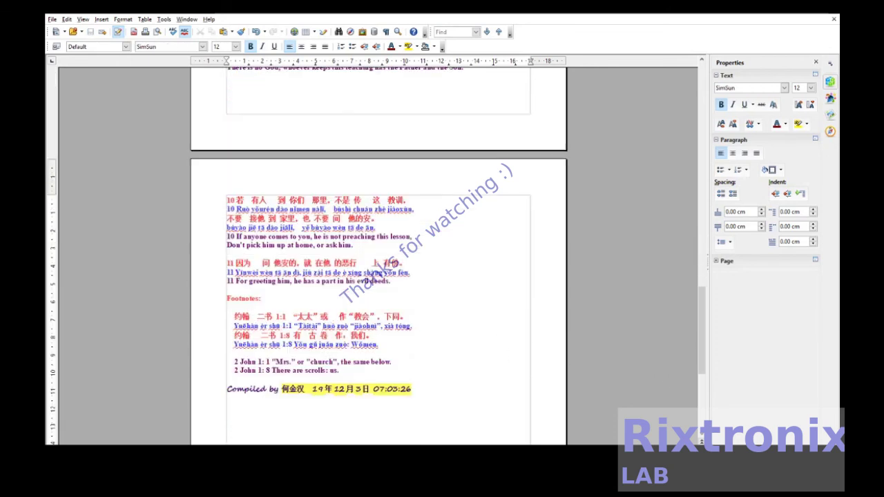